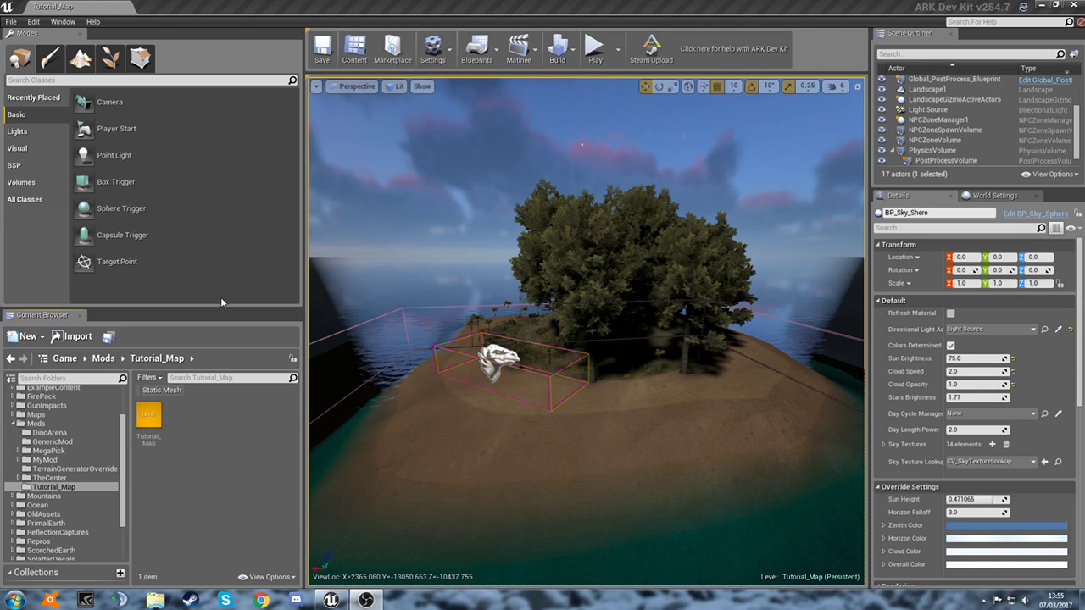
- Open the Levels window and place it over the viewport
click(63, 21)
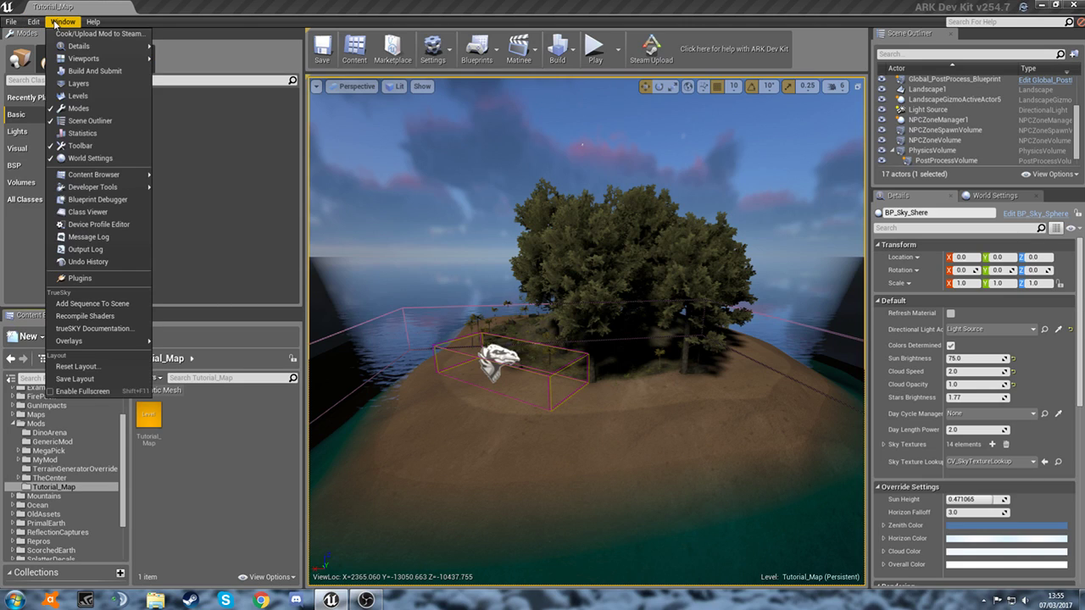
click(78, 96)
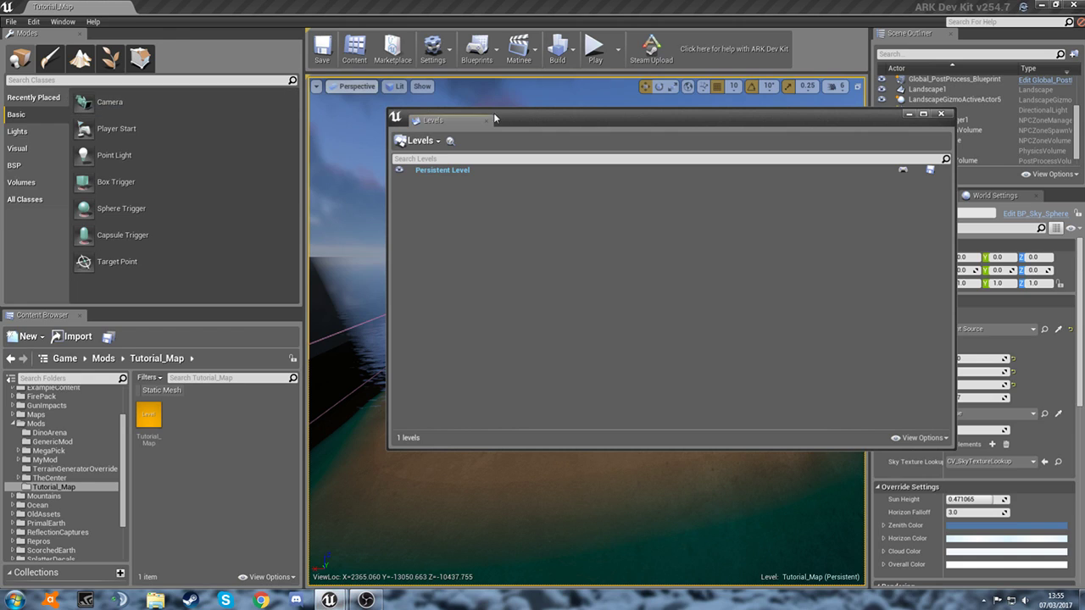
mouse_move(493, 119)
mouse_down()
mouse_move(573, 85)
mouse_move(498, 108)
mouse_up()
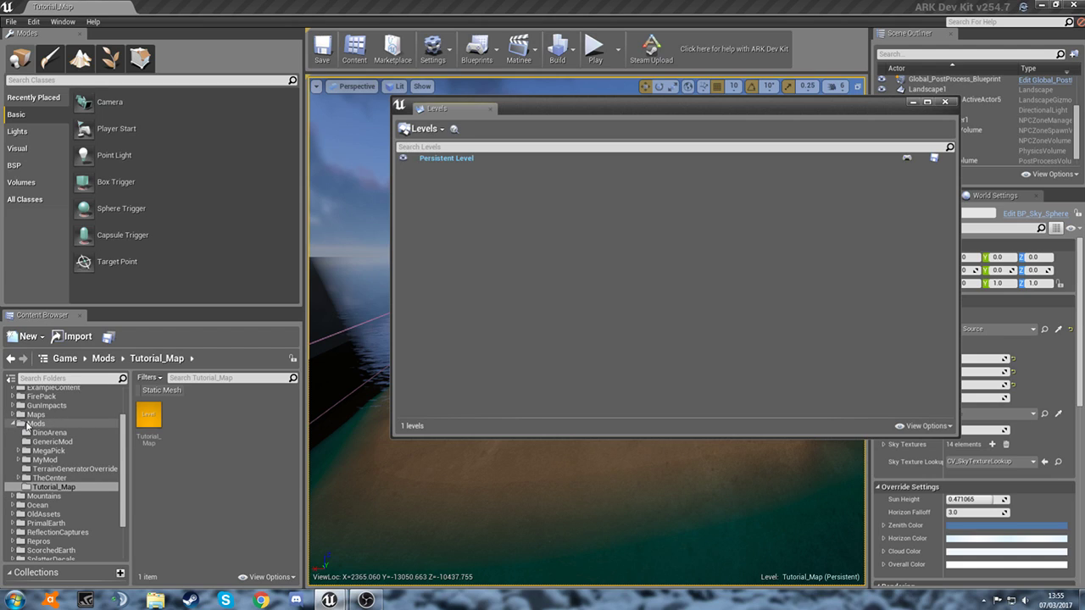
- Create three new level assets with default names in the Tutorial_Map mod folder
scroll(34, 428, up, 3)
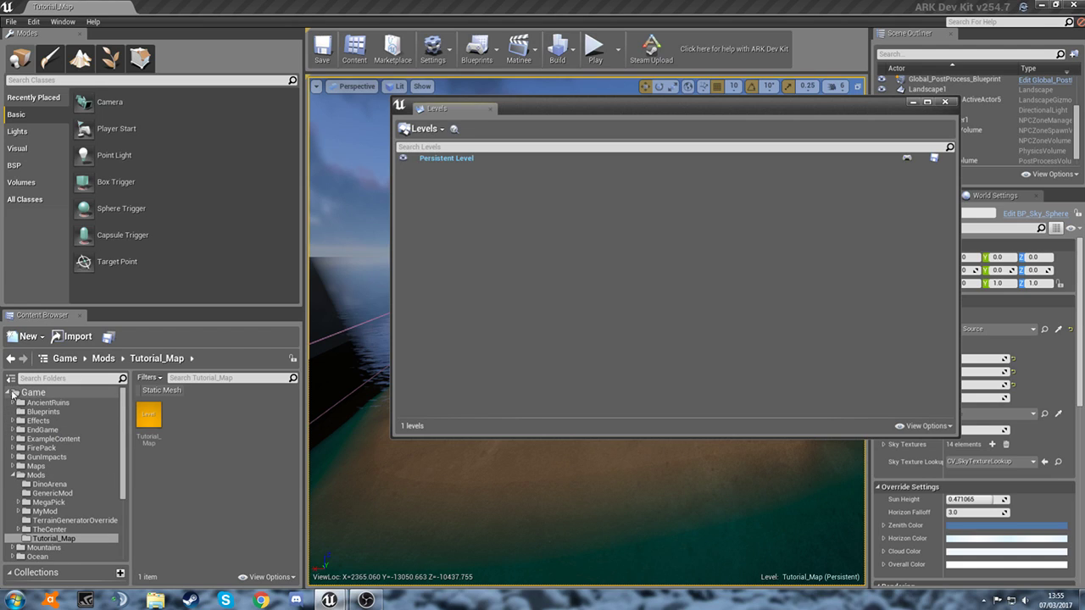
scroll(52, 458, down, 4)
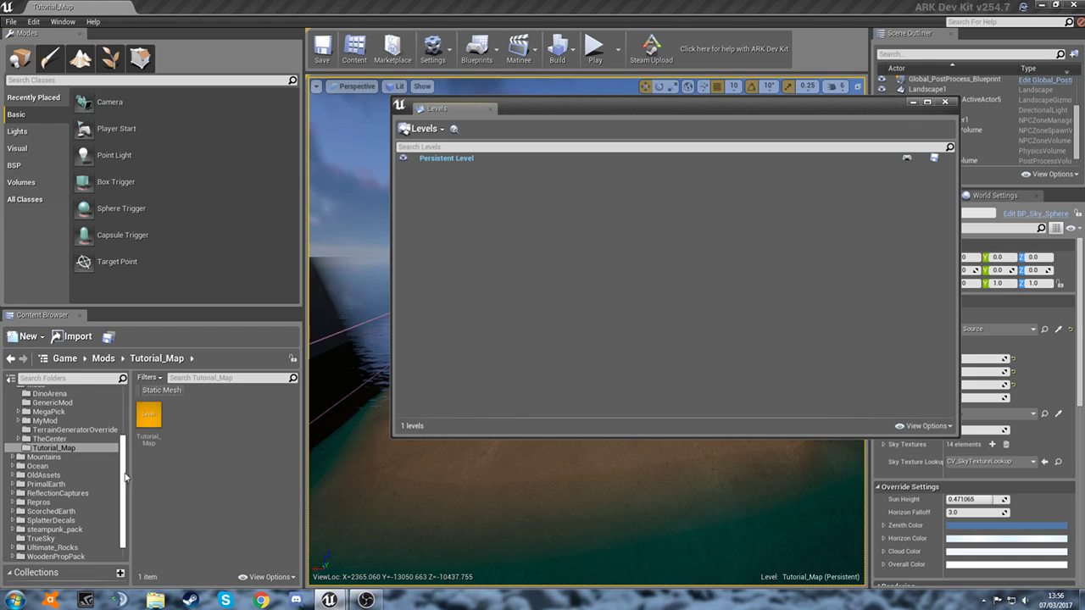
right_click(178, 425)
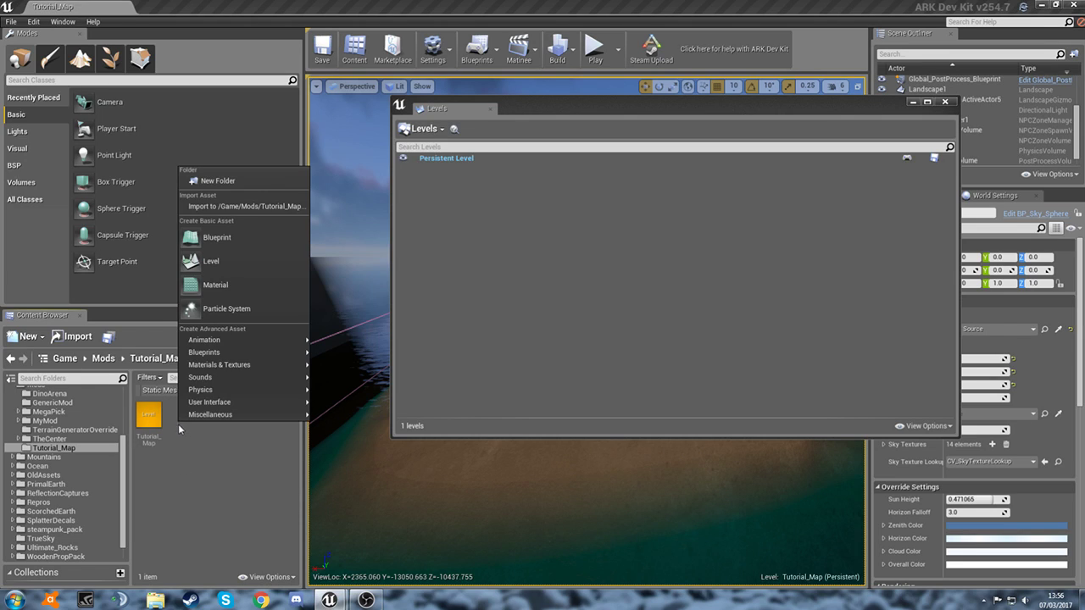
click(217, 263)
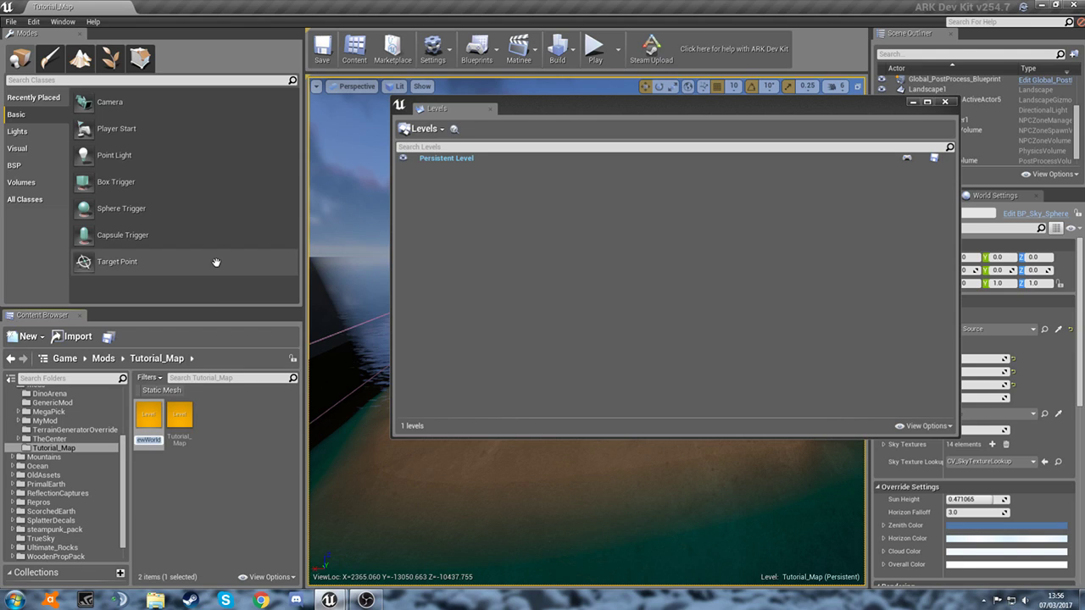
click(217, 452)
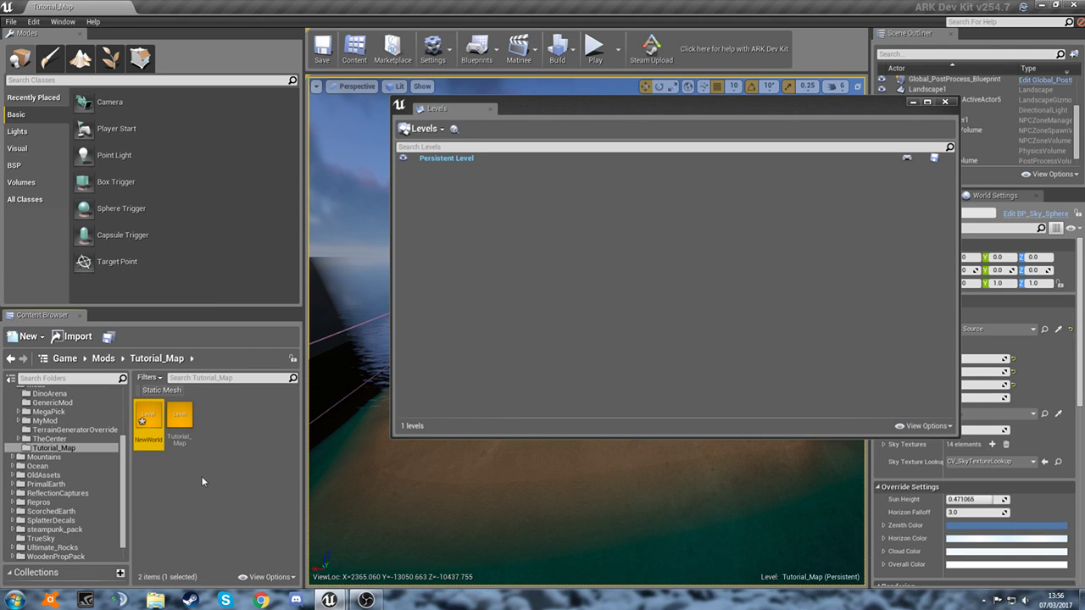
right_click(215, 422)
click(271, 263)
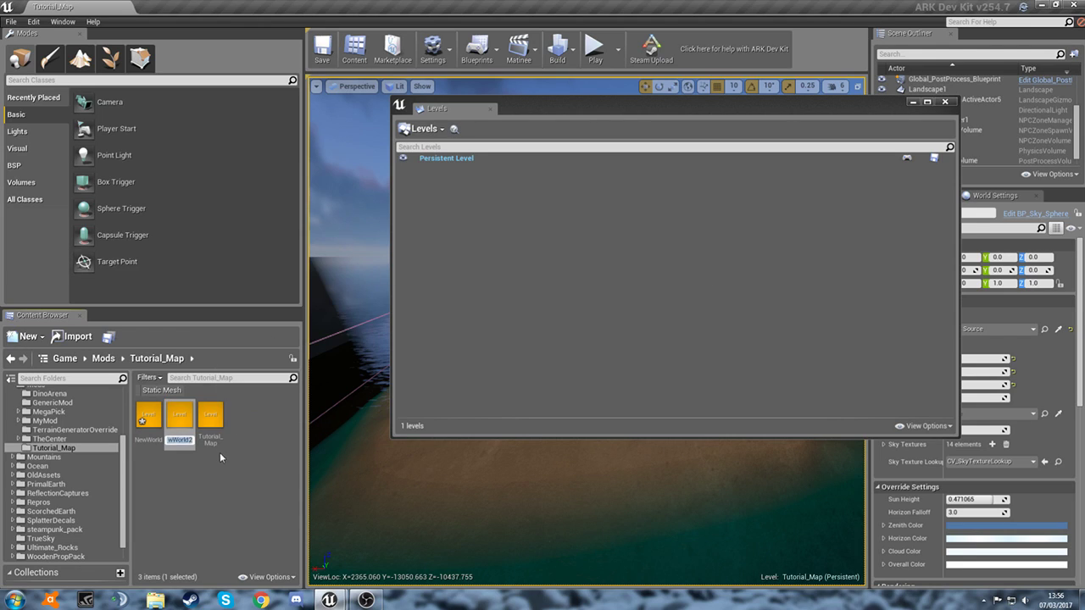
click(227, 488)
right_click(247, 415)
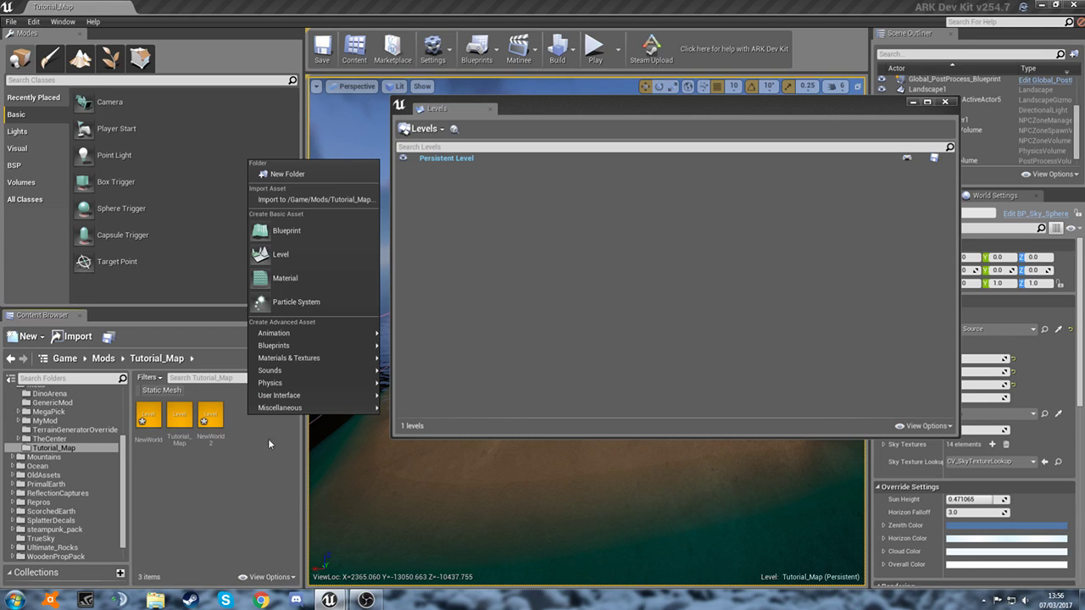
click(303, 261)
click(237, 487)
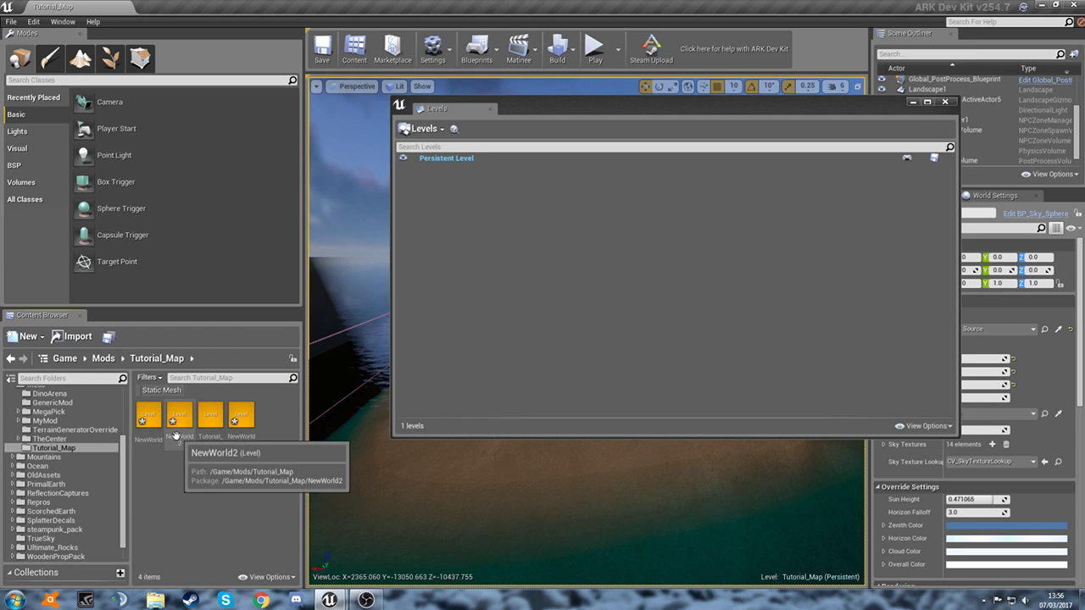
- Rename the NewWorld level asset as TutorialMap_Foliage
right_click(146, 420)
click(167, 243)
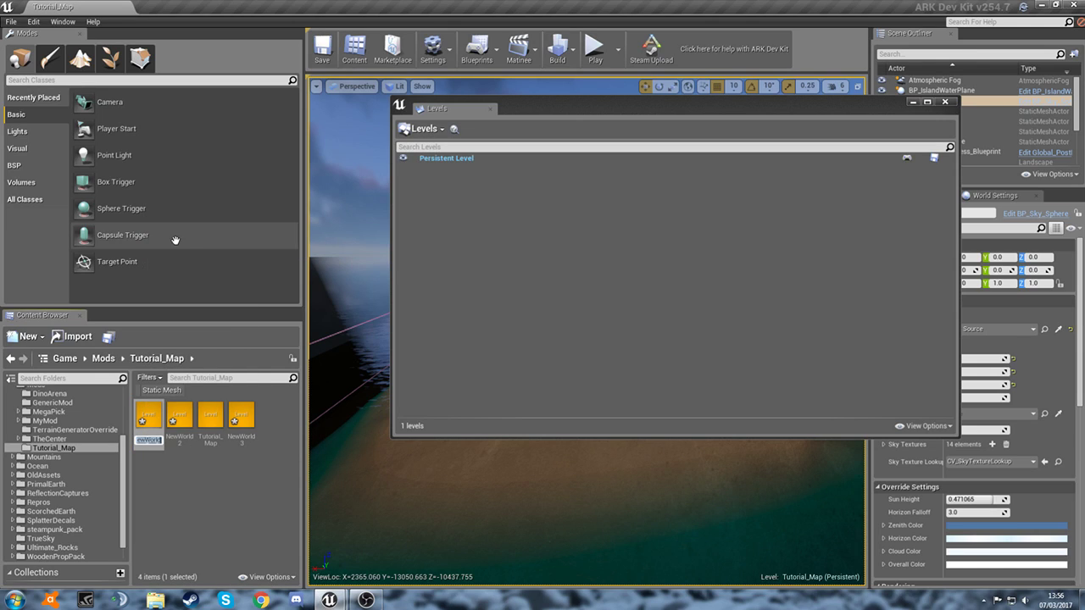
text(Tut)
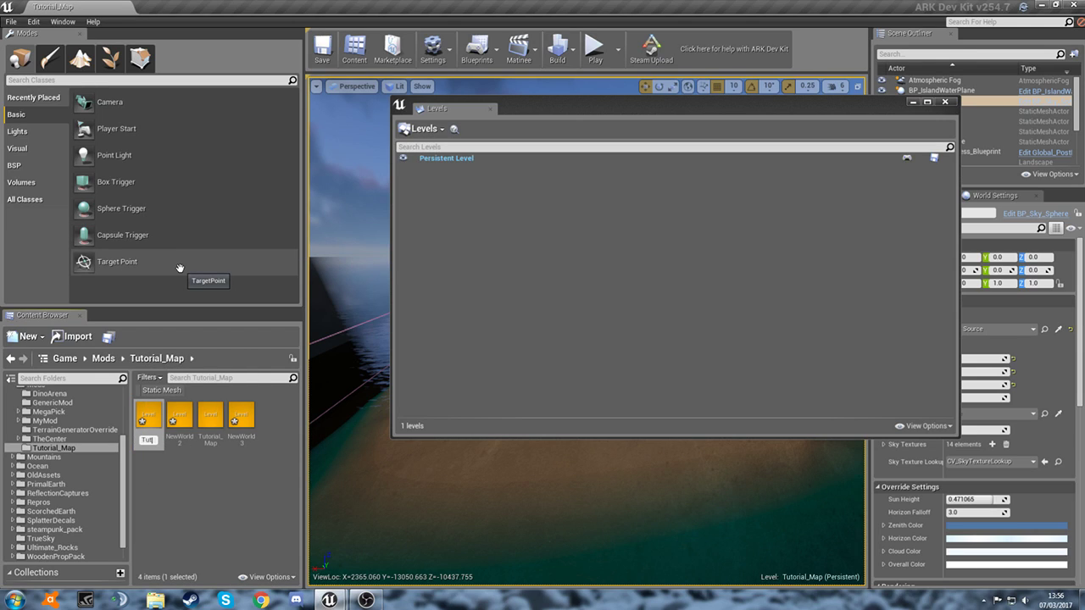
text(orial_Foliag)
text(e)
key(Return)
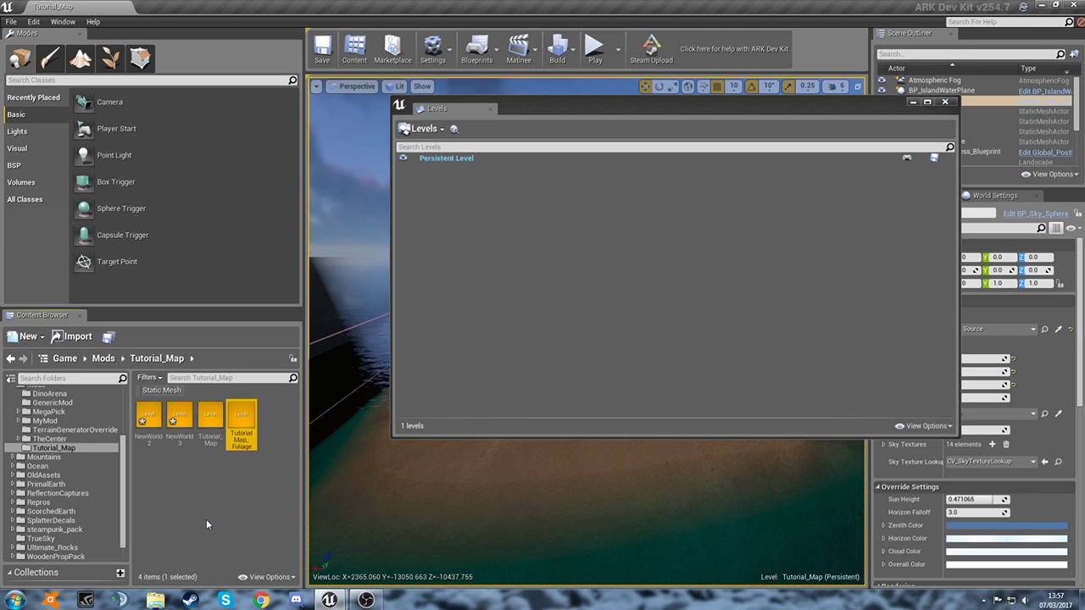
- Rename the NewWorld3 level asset as TutorialMap_Rocks
right_click(182, 420)
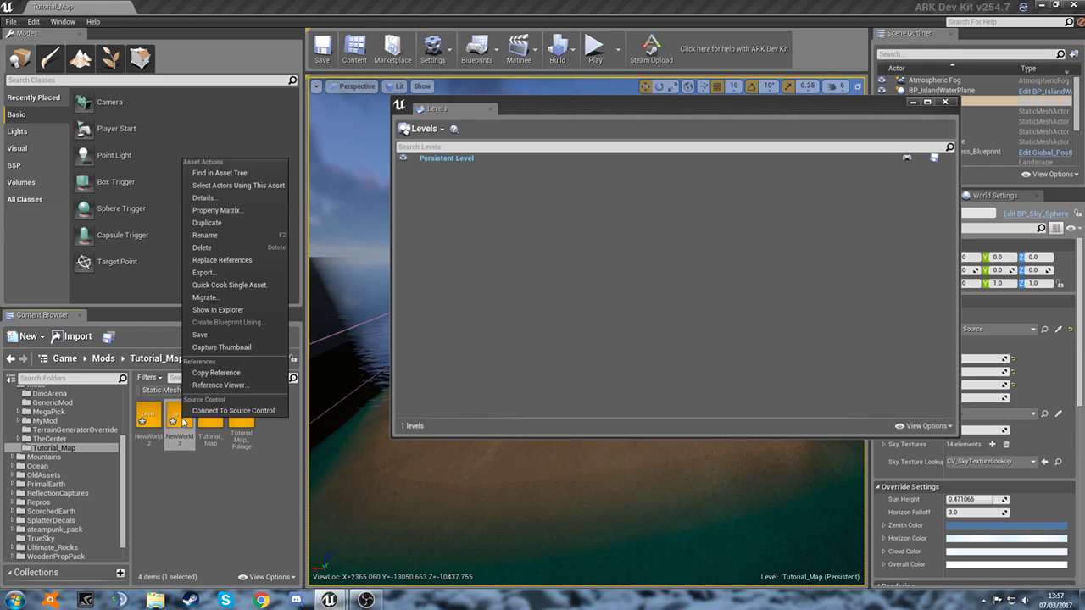
click(220, 235)
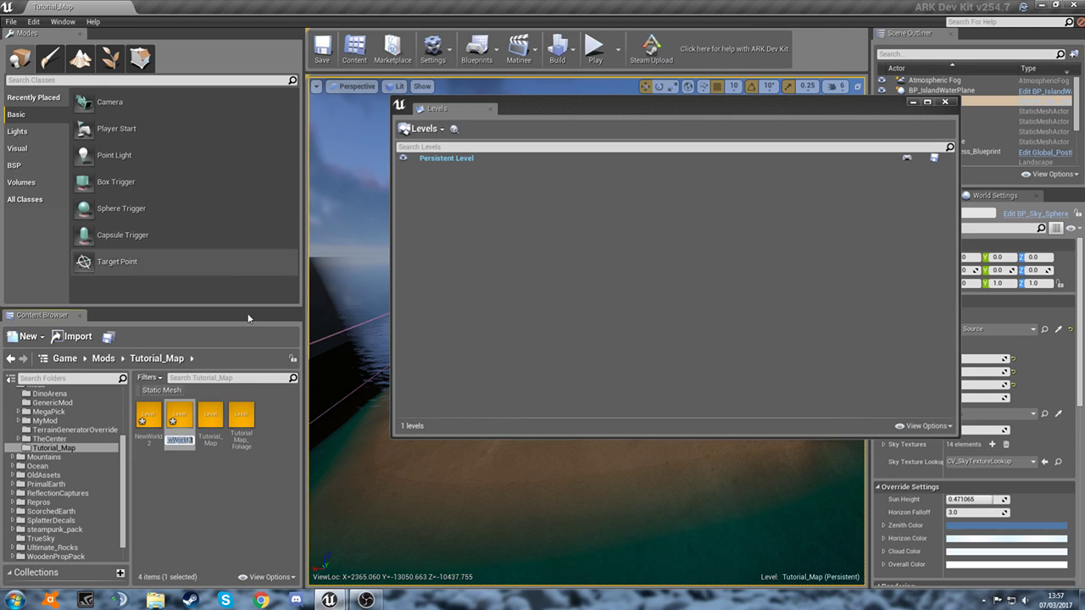
text(Tutorial)
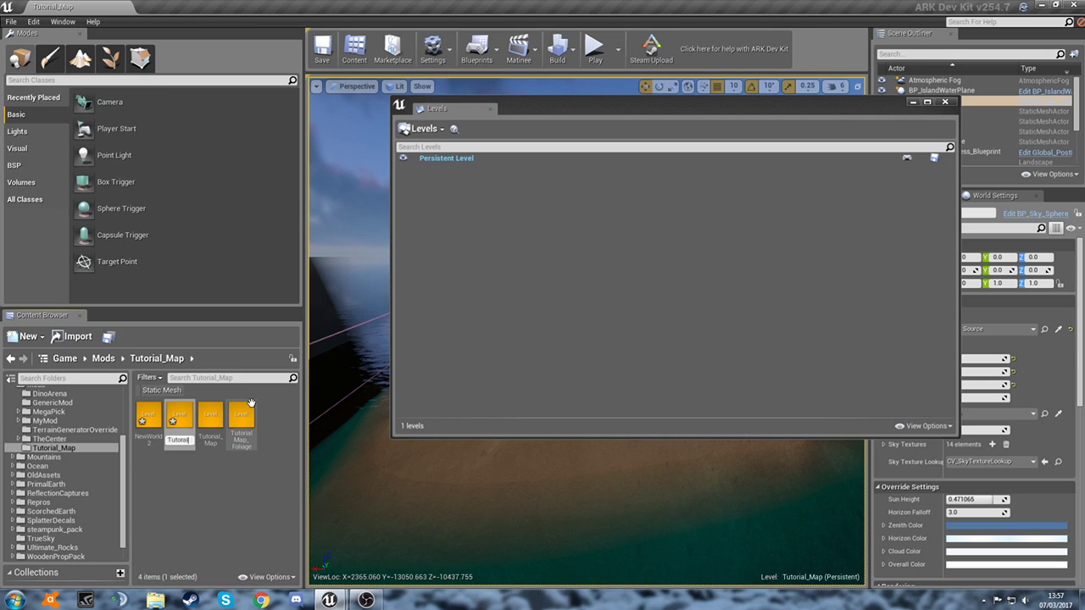
text(Map_Rocks)
key(Return)
- Rename the NewWorld2 level asset as TutorialMap_DinoSpawns
right_click(150, 415)
click(201, 231)
text(TutorialMpa_DinoSpawns)
key(Return)
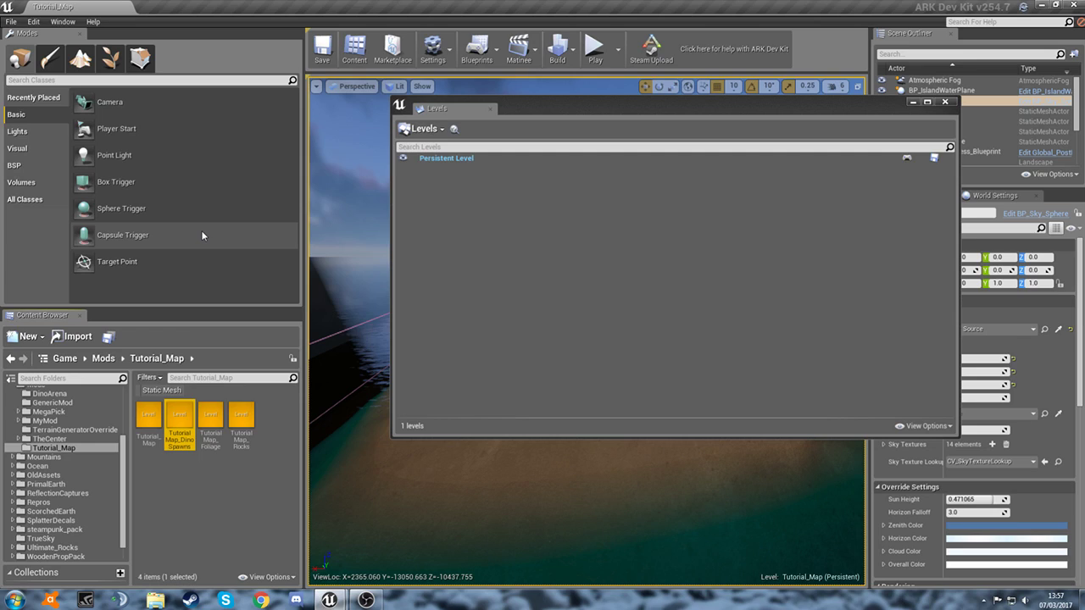
click(155, 530)
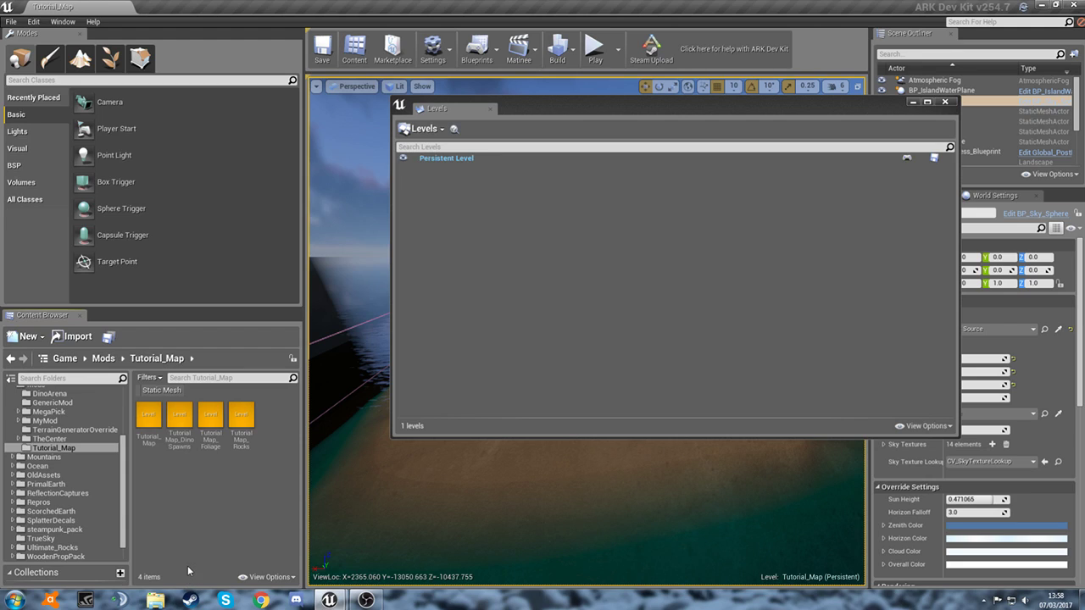
- Add TutorialMap_DinoSpawns, TutorialMap_Foliage and TutorialMap_Rocks as sublevels of the Persistent Level and move the Levels window clear of the island
drag(585, 107, 607, 108)
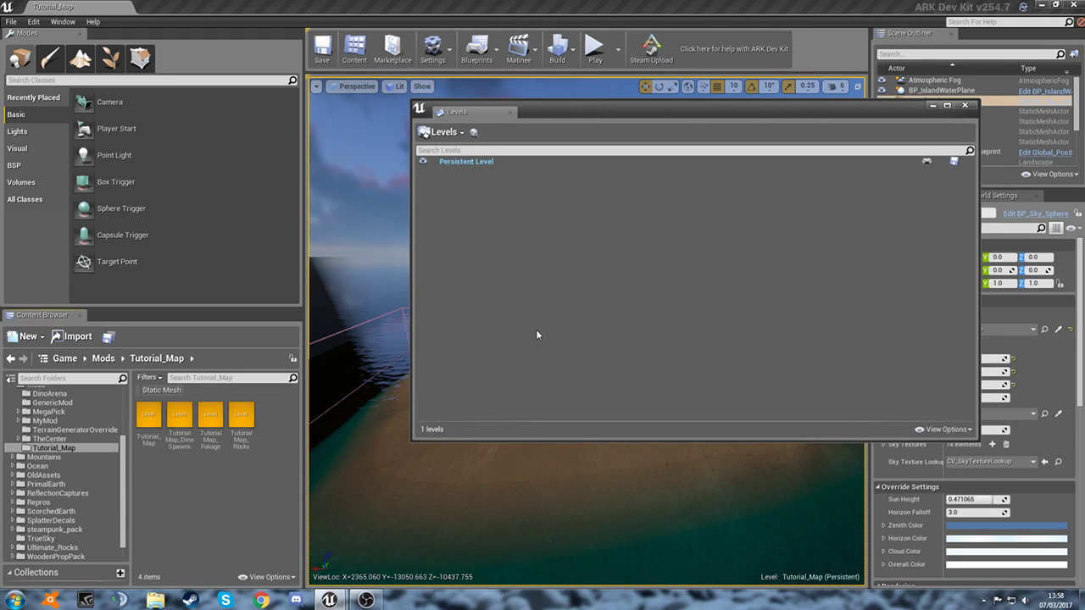
drag(180, 417, 508, 264)
drag(241, 415, 488, 266)
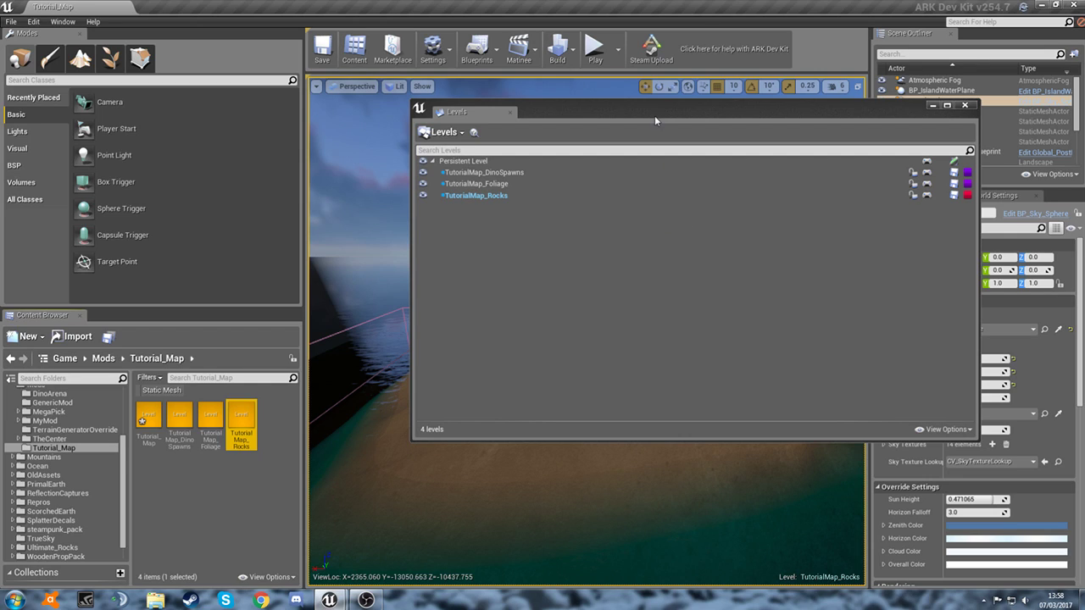
drag(655, 105, 931, 68)
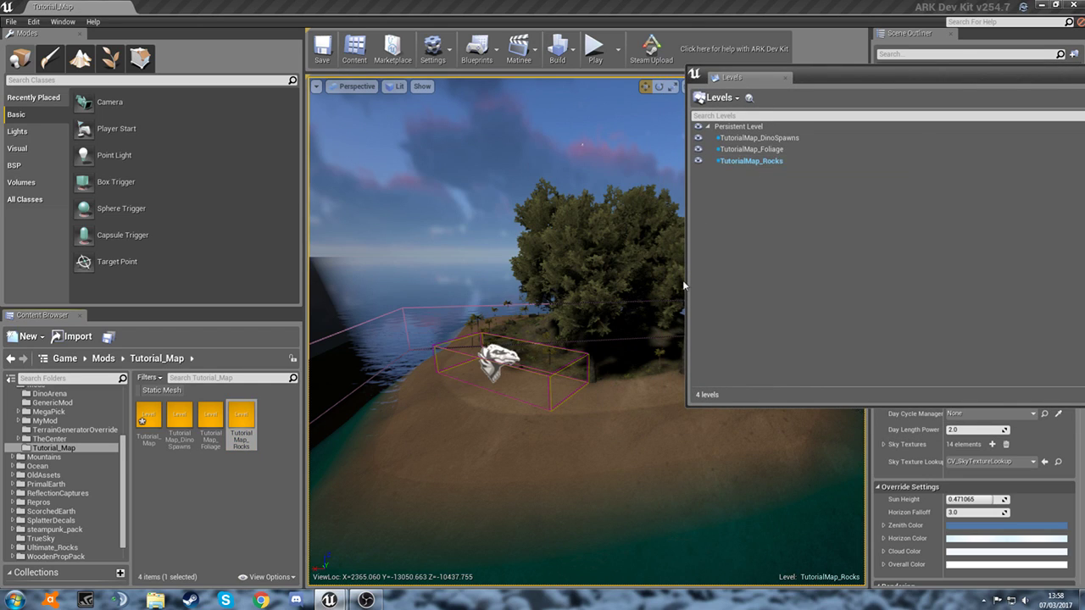
- Switch the current level to TutorialMap_DinoSpawns and back to the Persistent Level
mouse_move(632, 318)
right_down()
mouse_move(712, 293)
mouse_move(632, 319)
right_up()
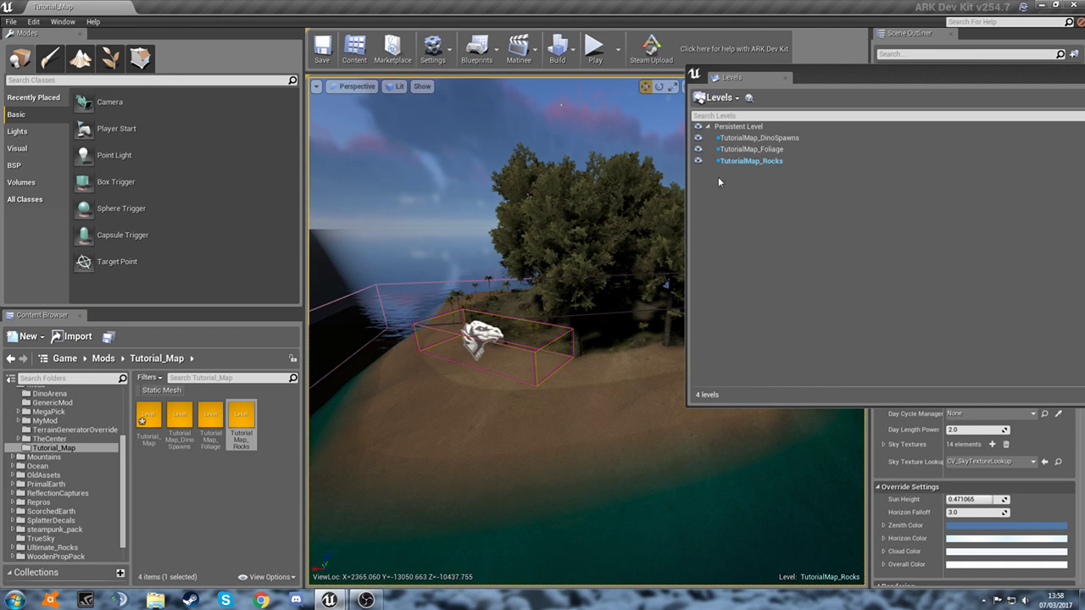
click(751, 127)
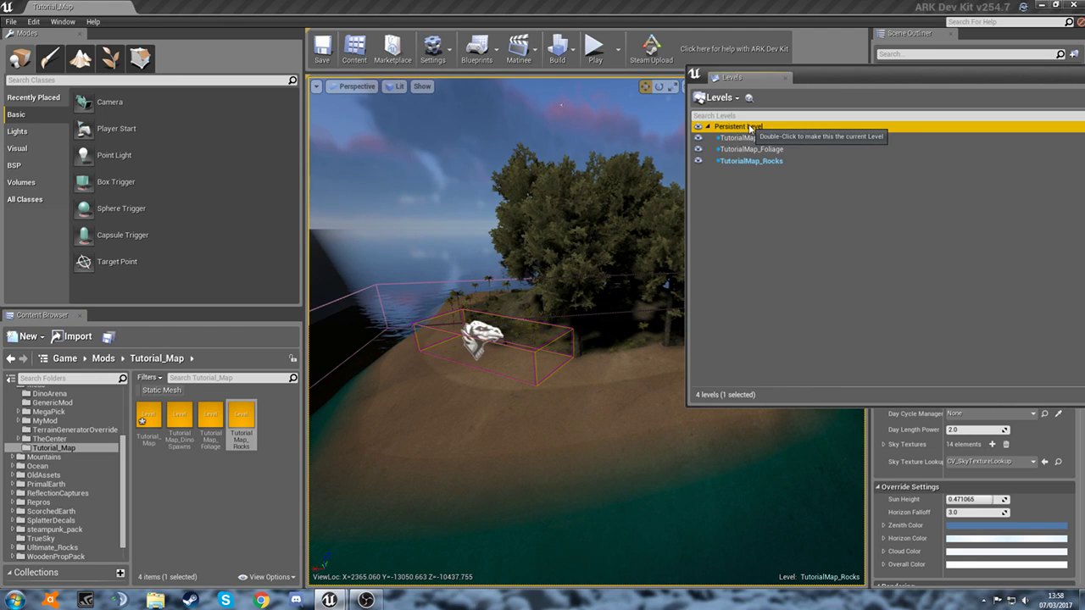
double_click(749, 139)
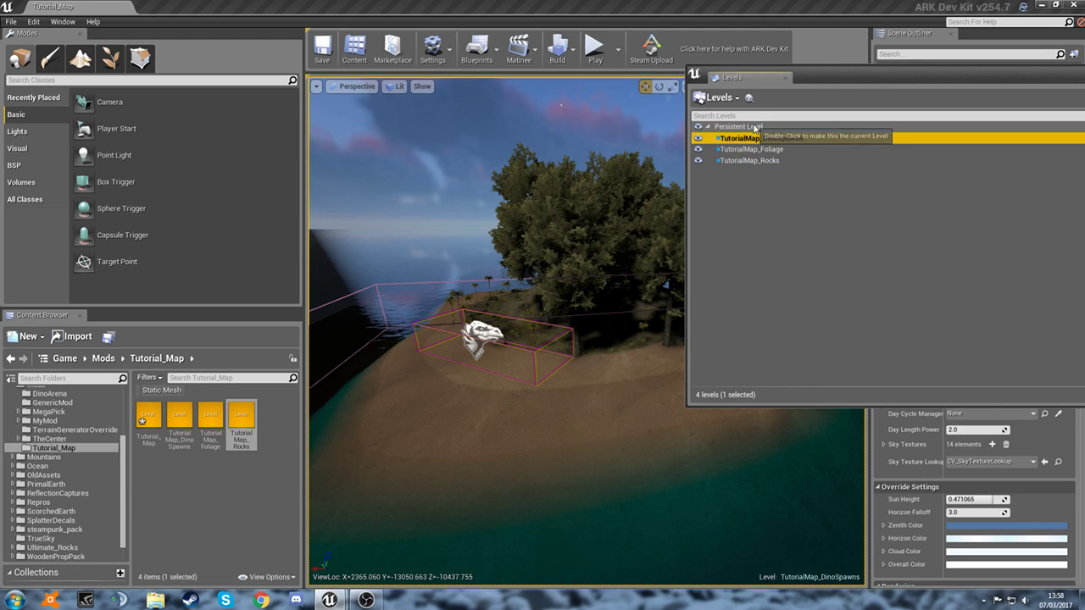
click(755, 127)
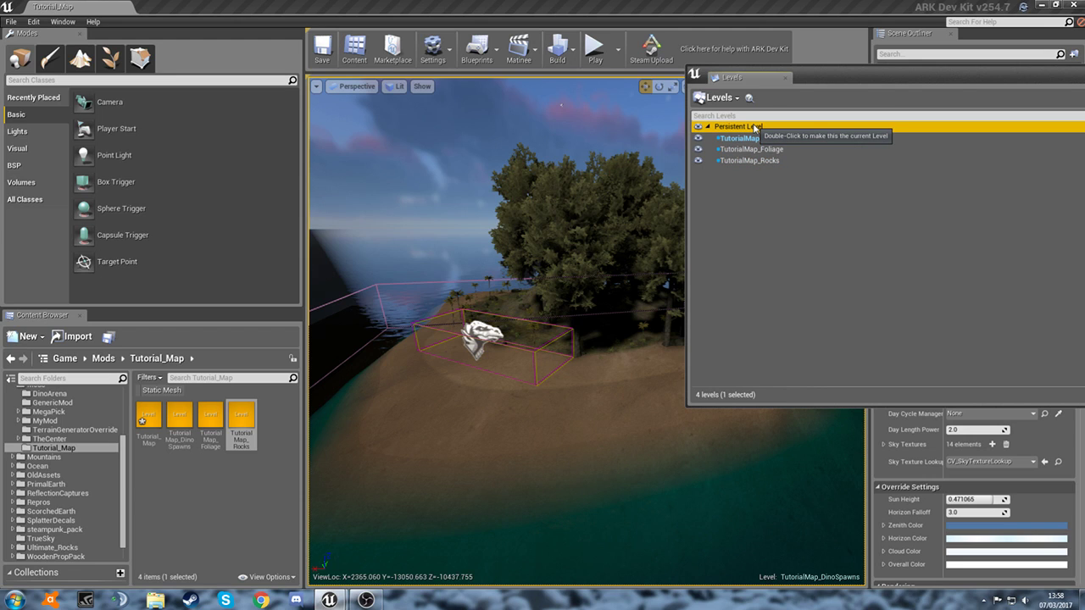
double_click(753, 127)
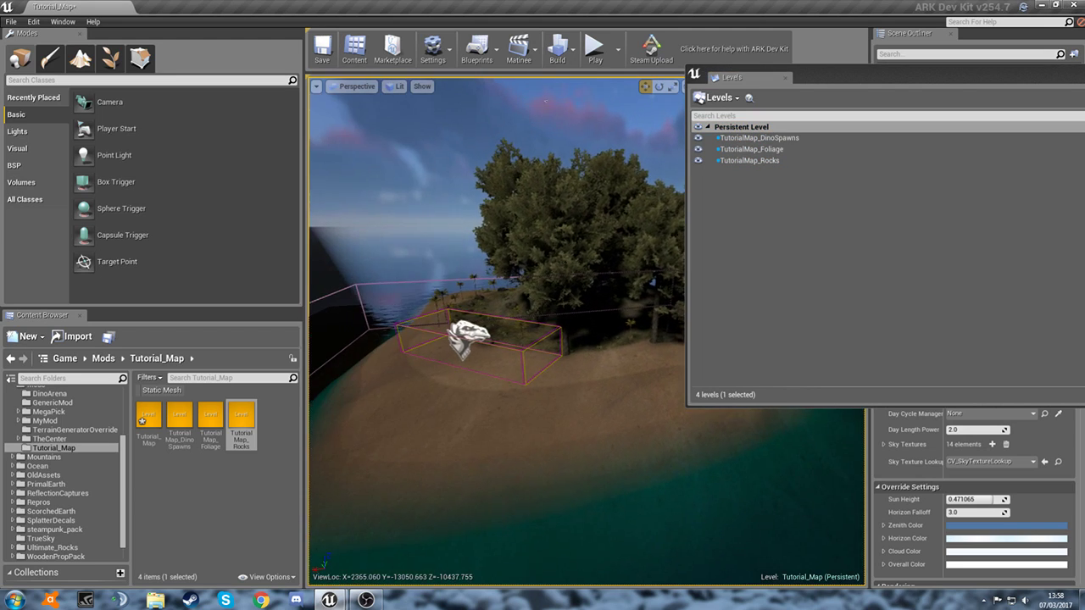
- Enter Foliage mode and tick the UltimateRock_01 mesh in the foliage mesh list
key(w)
mouse_move(500, 330)
right_down()
mouse_move(534, 339)
mouse_move(509, 333)
mouse_move(491, 348)
mouse_move(500, 339)
right_up()
key(s)
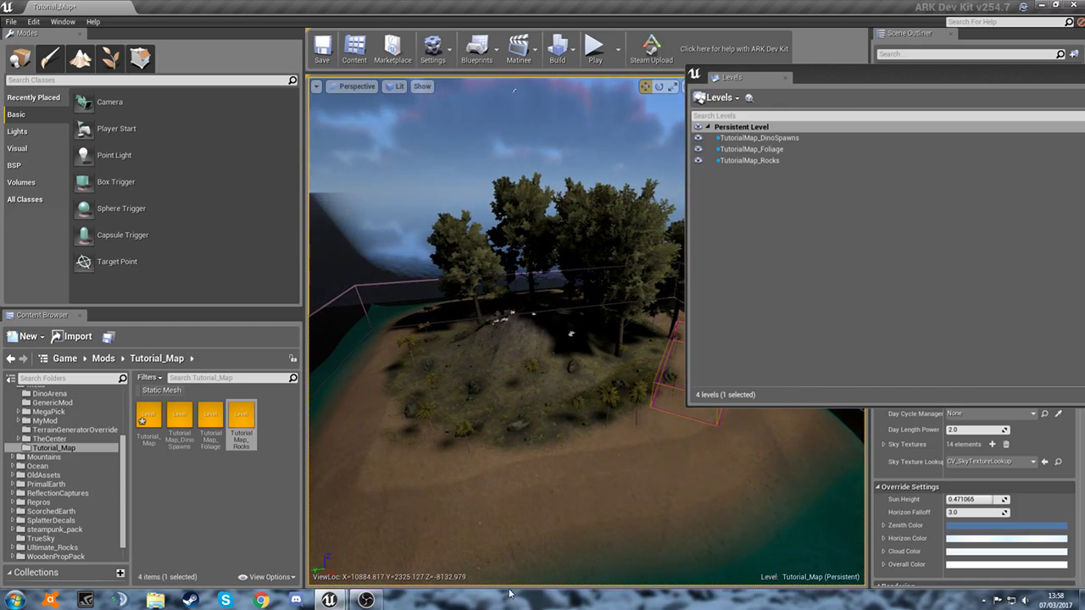
click(111, 57)
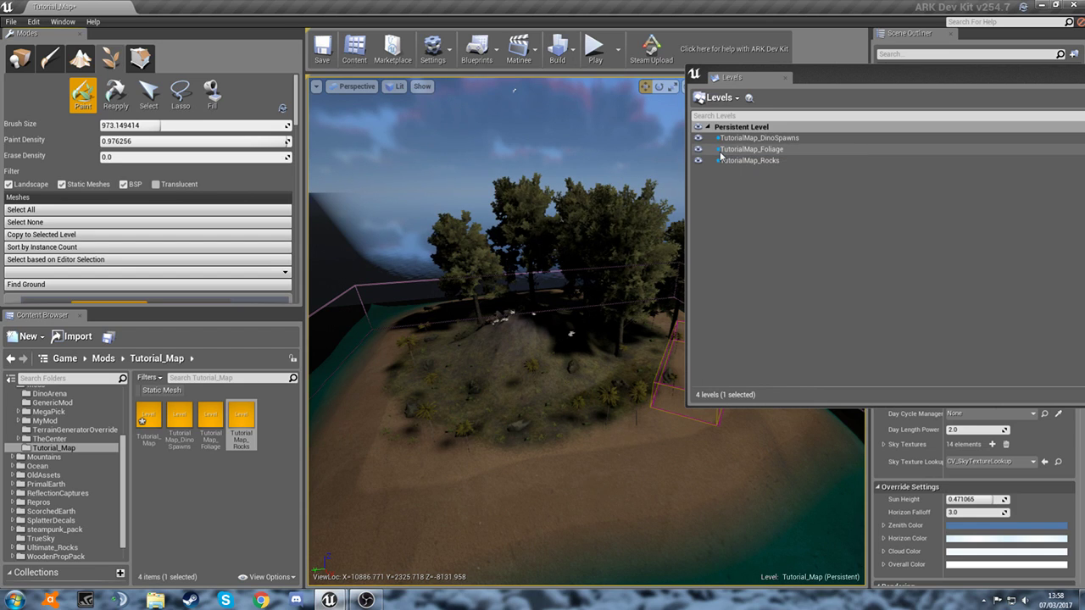
scroll(212, 220, down, 5)
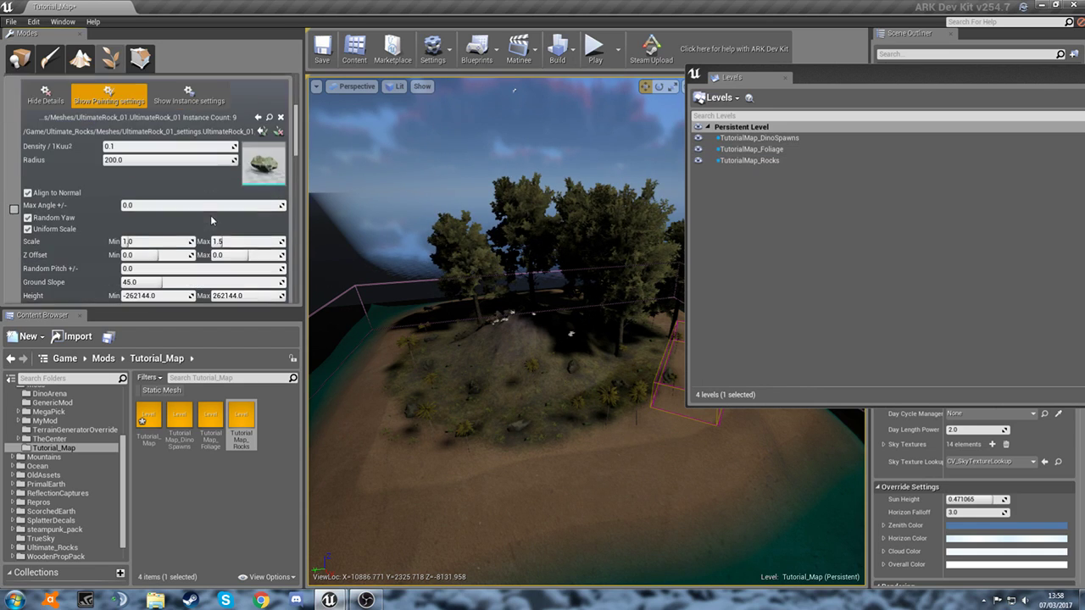
click(13, 209)
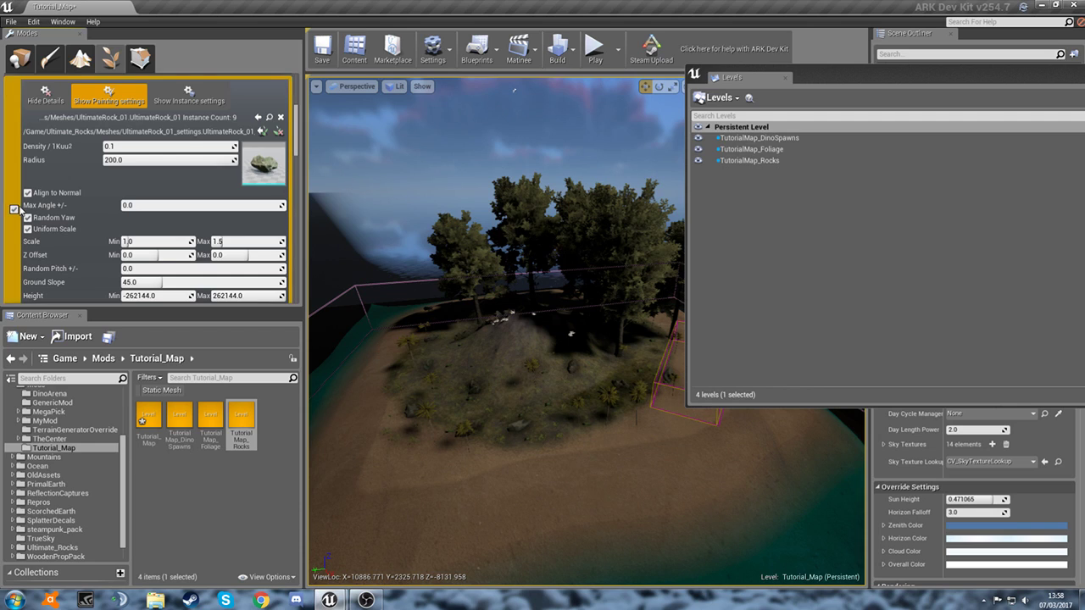
- Look through the foliage mesh list to check which rock, plant and bush meshes are ticked
scroll(21, 213, down, 6)
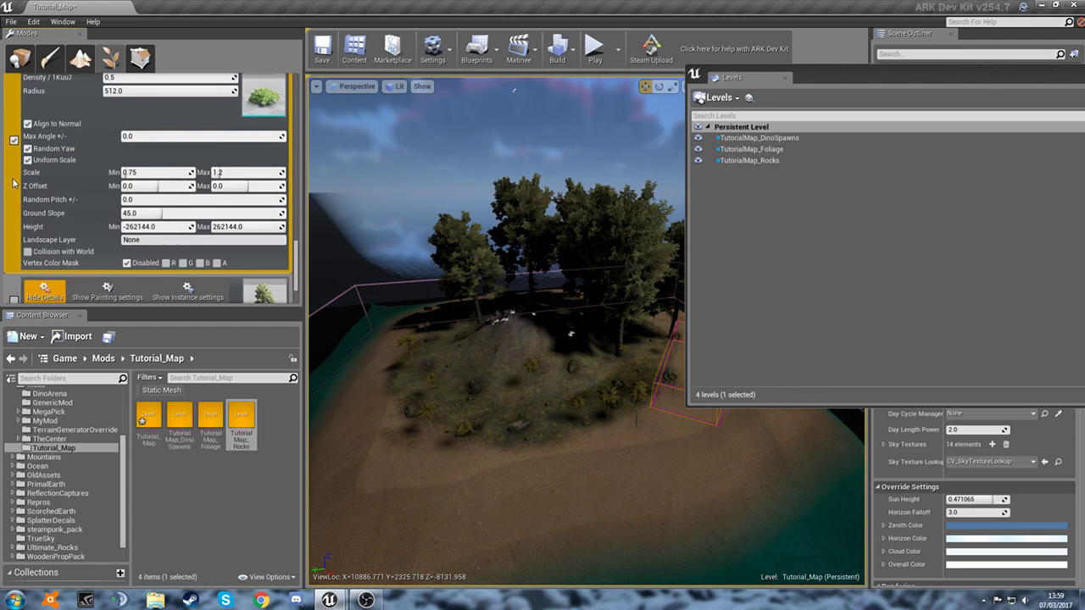
scroll(41, 213, up, 8)
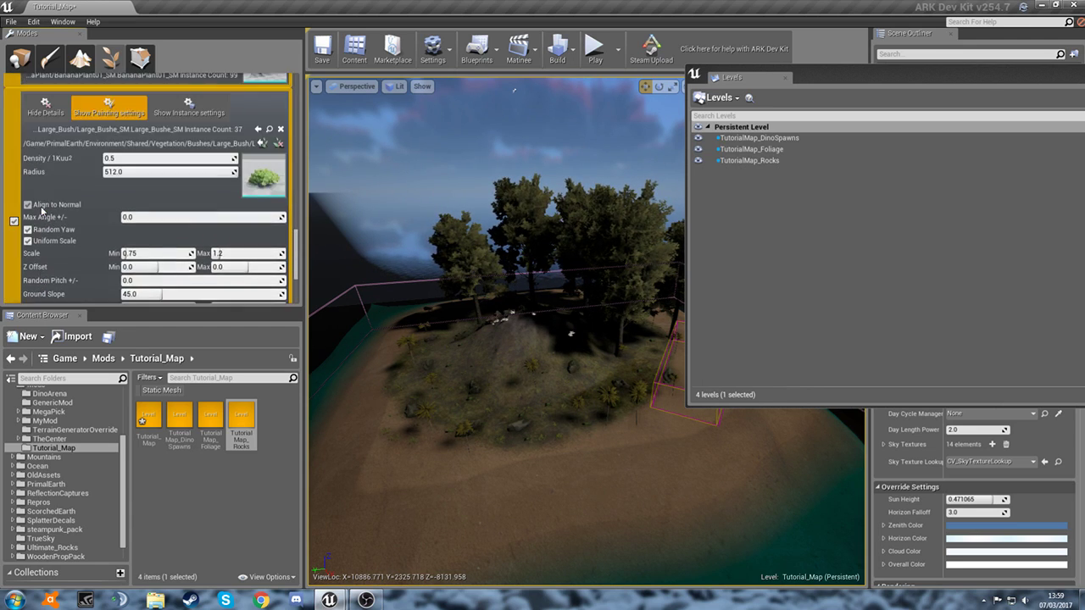
click(44, 200)
scroll(51, 182, up, 6)
scroll(51, 180, down, 10)
scroll(46, 174, down, 10)
scroll(44, 242, up, 3)
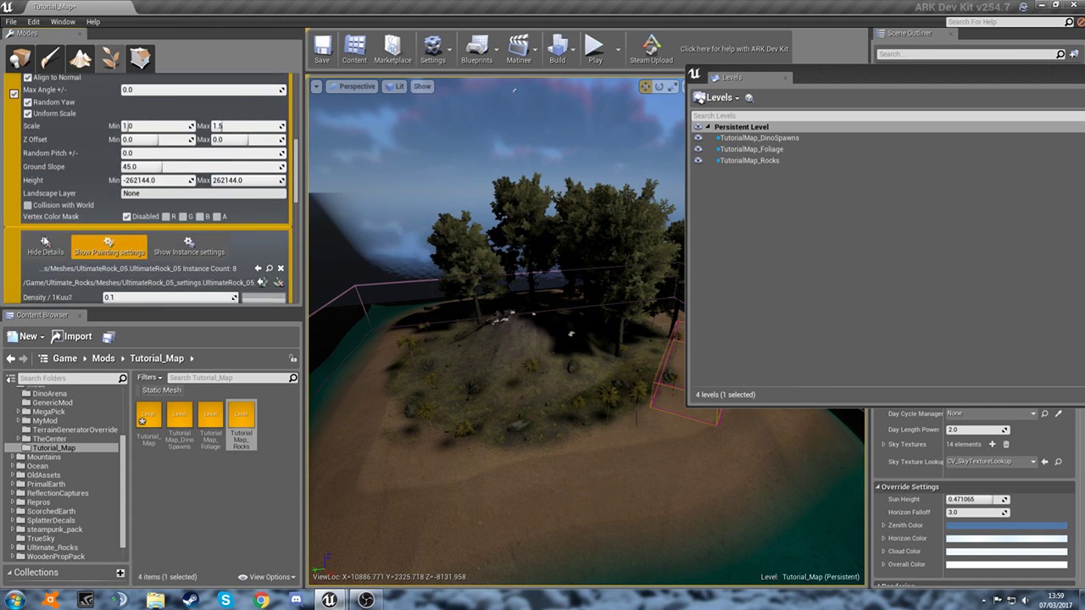
scroll(47, 237, down, 3)
scroll(48, 226, up, 2)
scroll(49, 226, up, 3)
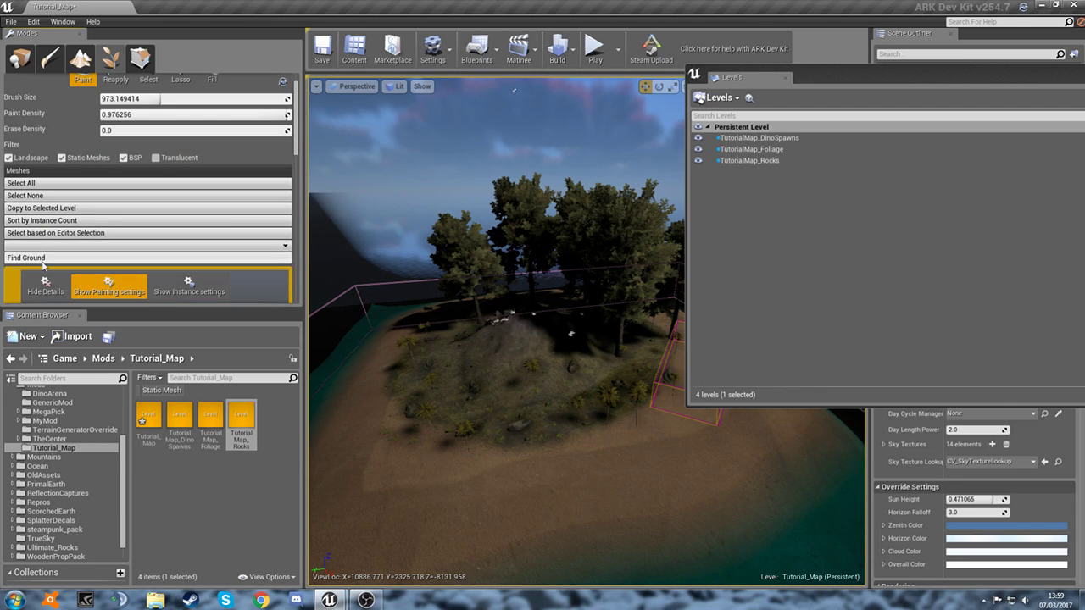
- Show the details of the first foliage mesh entry and lasso-select all the foliage instances across the island
click(46, 285)
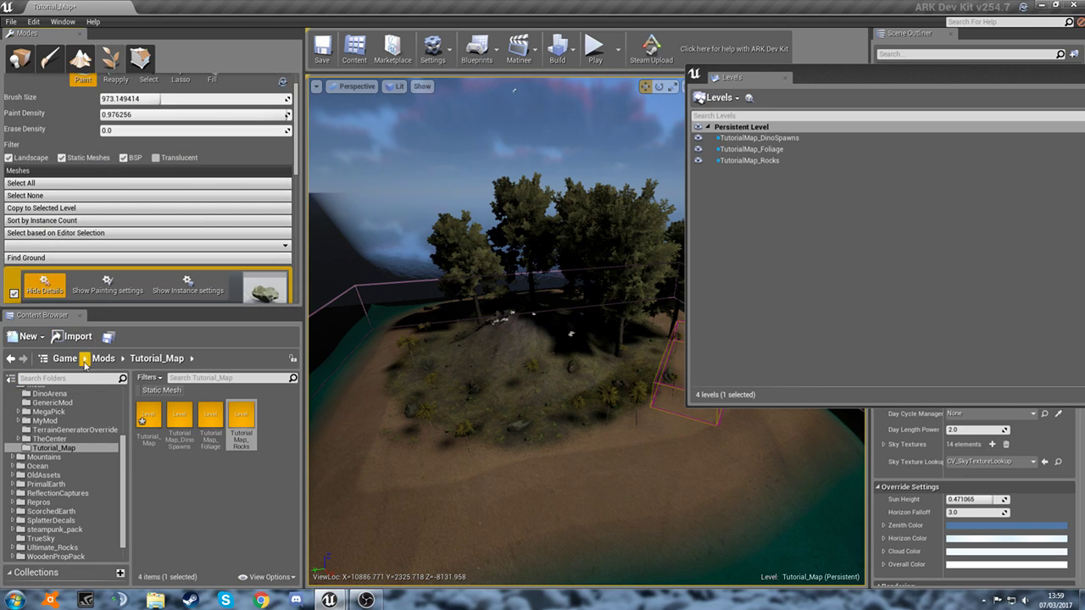
scroll(161, 153, up, 2)
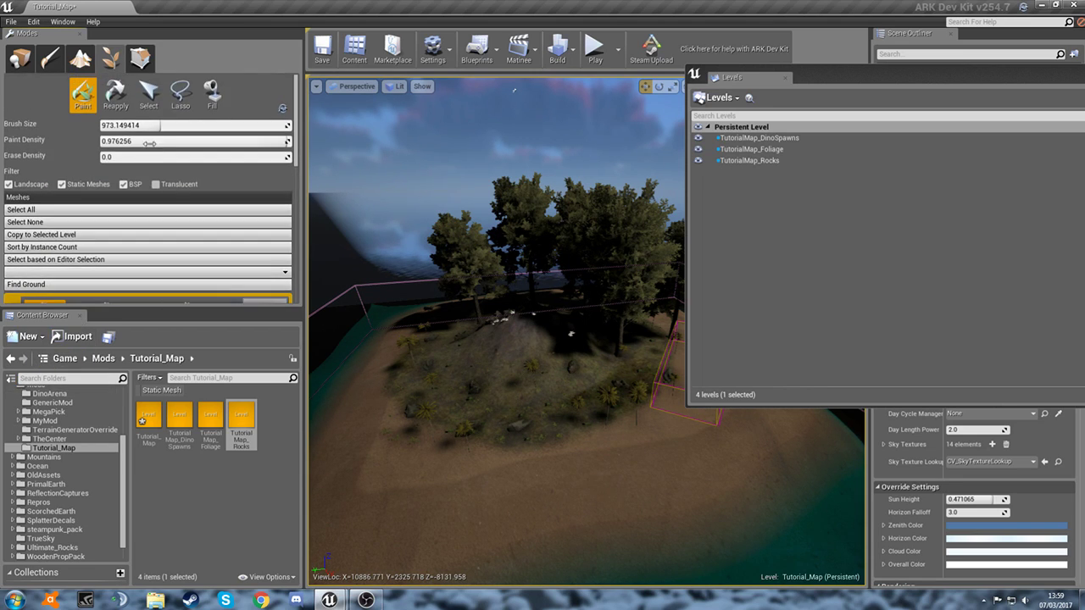
click(180, 95)
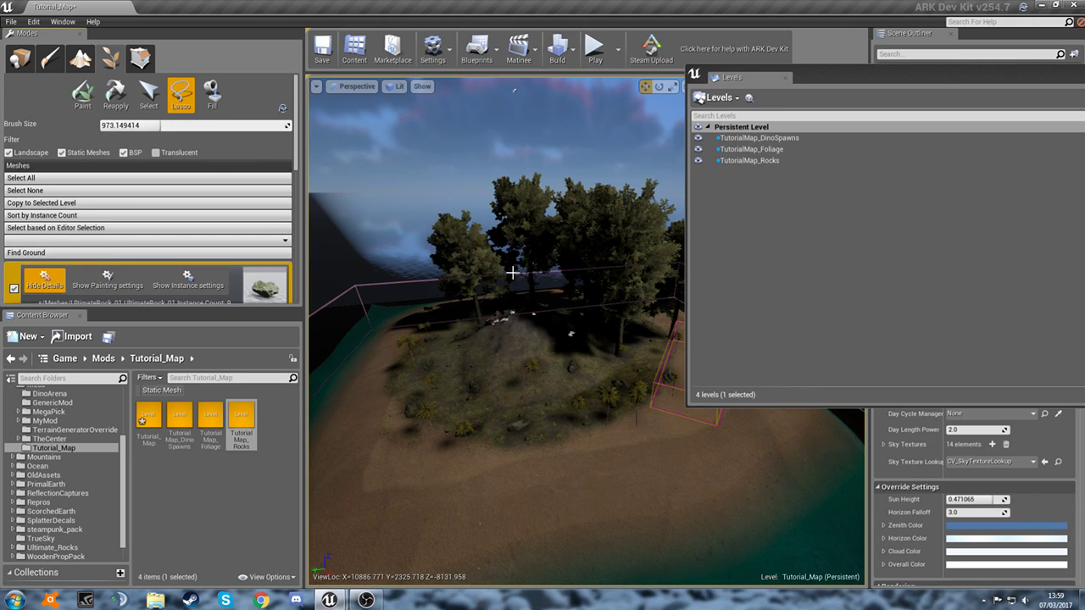
right_drag(513, 272, 466, 339)
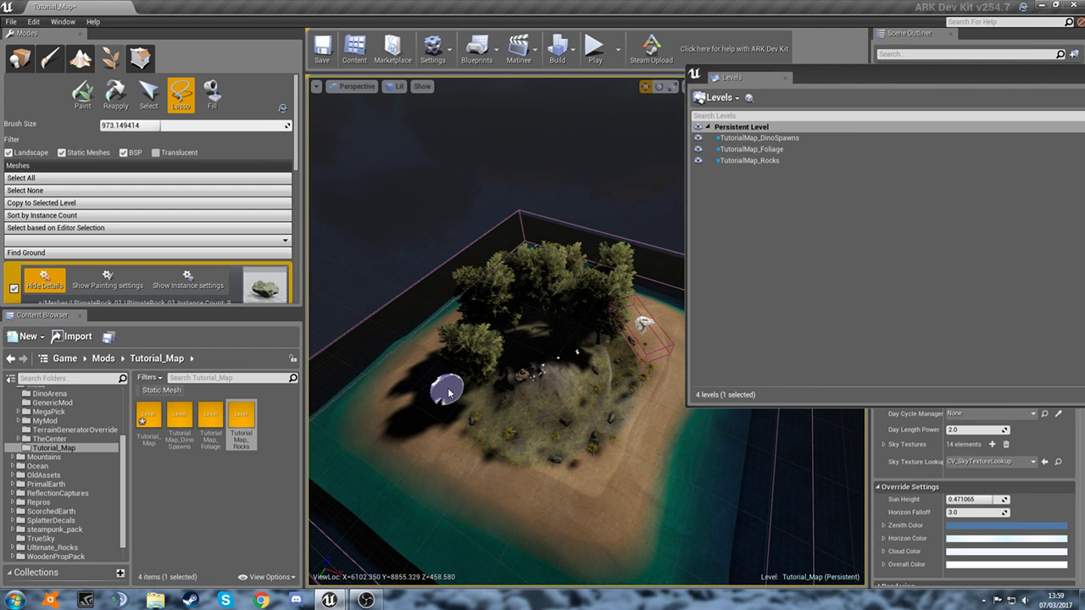
mouse_move(473, 351)
mouse_down()
mouse_move(509, 336)
mouse_move(547, 376)
mouse_move(616, 341)
mouse_move(641, 347)
mouse_move(594, 351)
mouse_move(546, 449)
mouse_move(508, 424)
mouse_move(458, 434)
mouse_move(525, 432)
mouse_move(536, 403)
mouse_move(478, 329)
mouse_up()
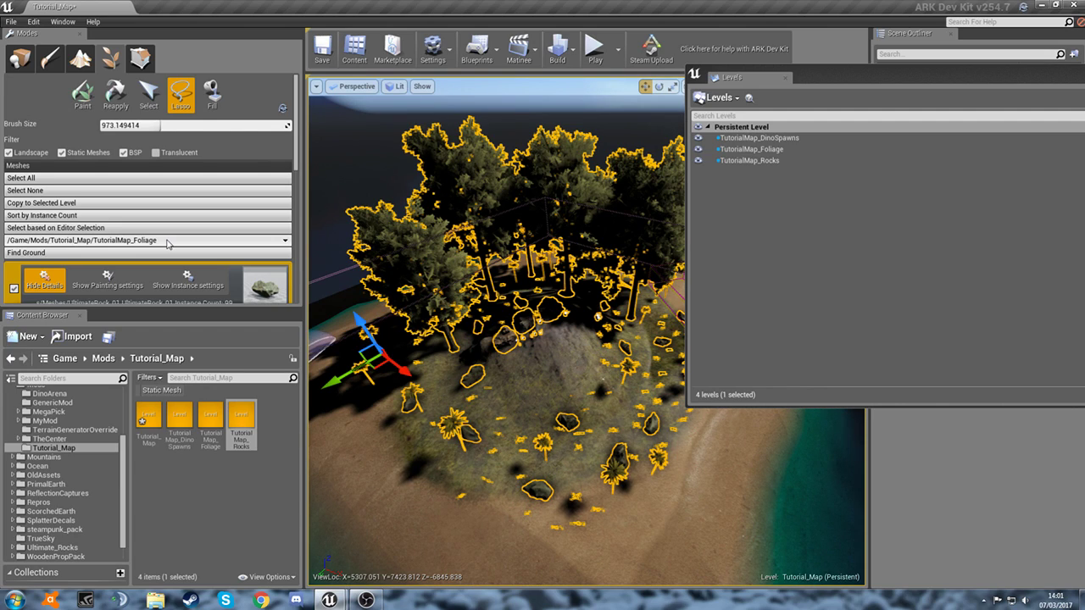
- Copy the selected foliage types from Tutorial_Map to the TutorialMap_Foliage level and confirm the copy
click(167, 242)
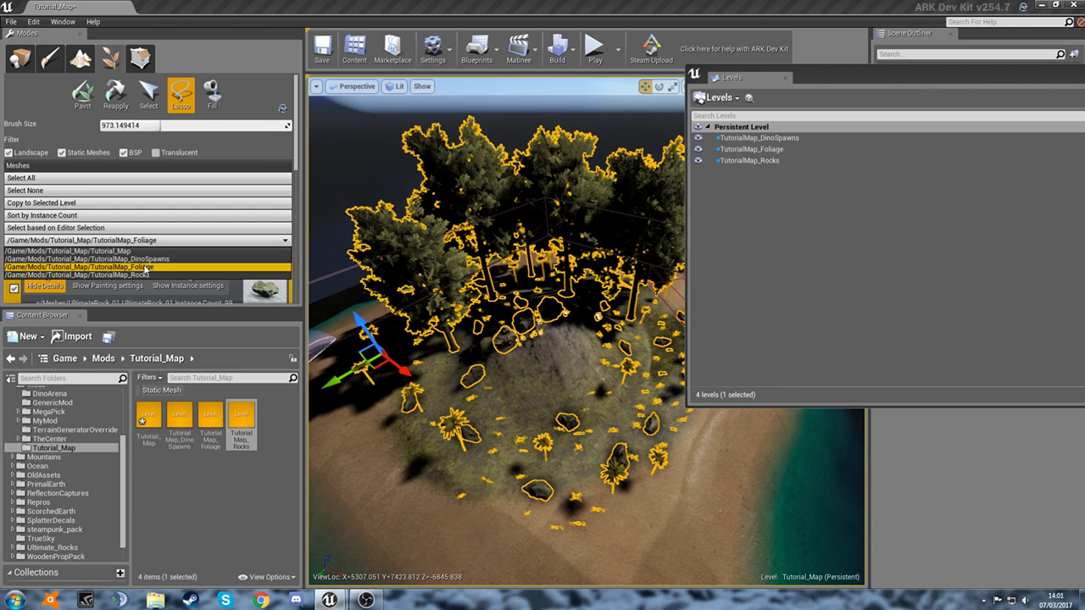
click(146, 269)
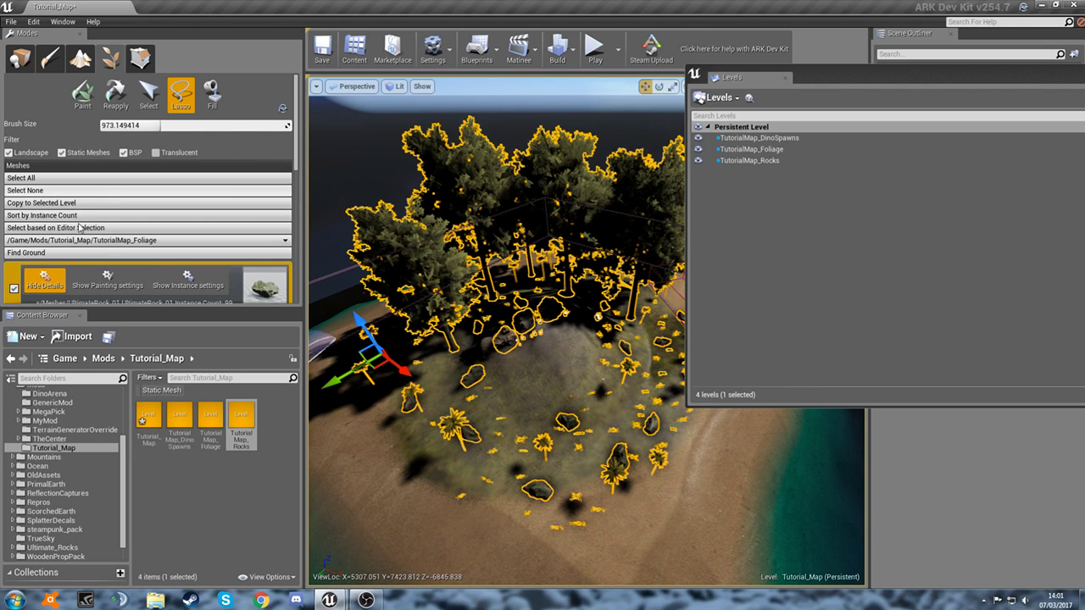
click(35, 207)
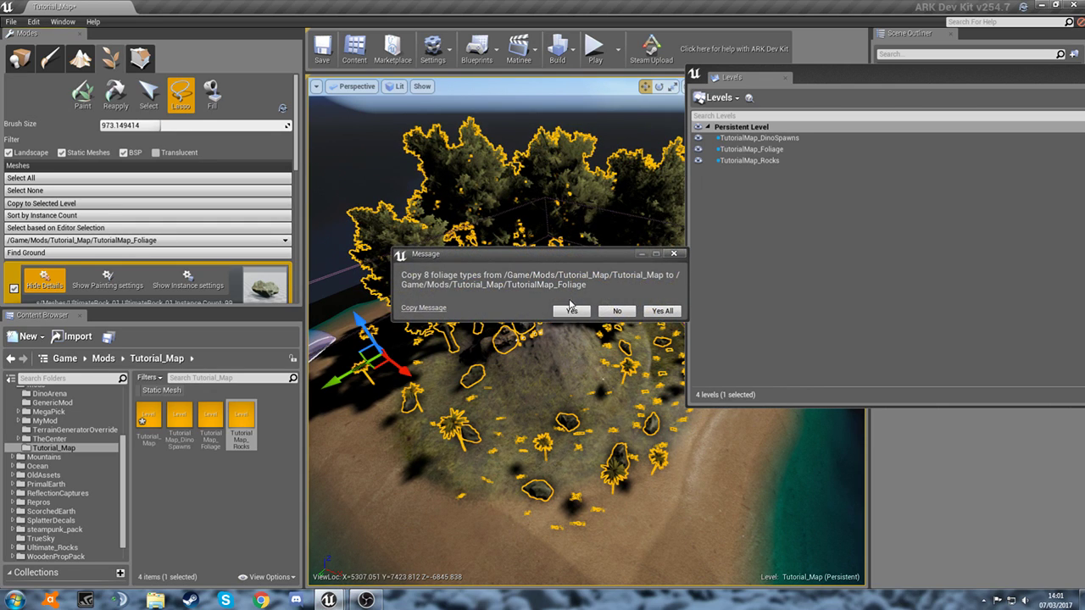
click(573, 311)
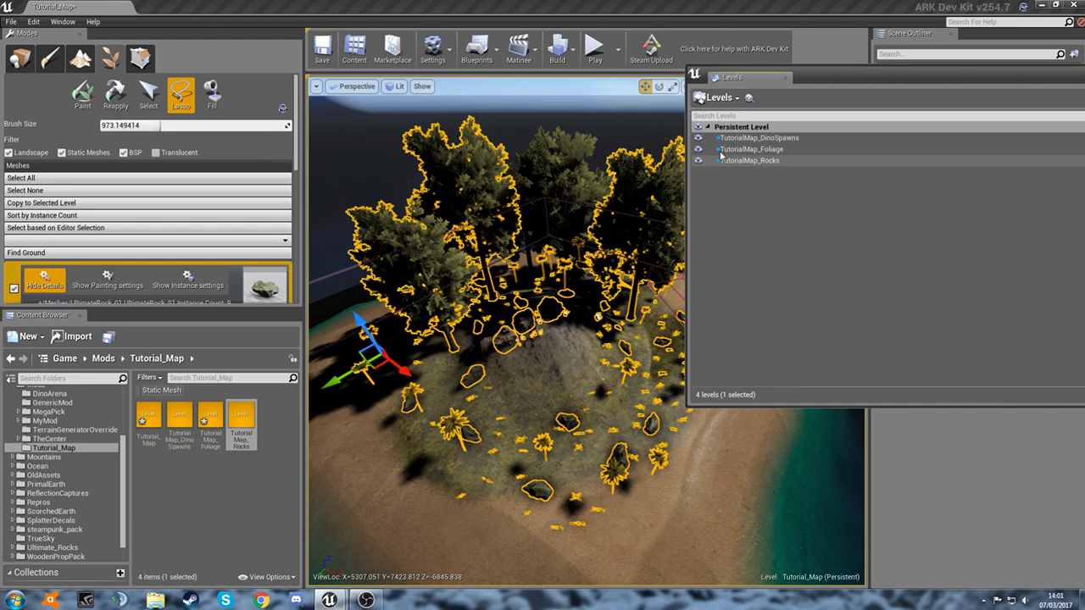
- With the Persistent Level selected, lasso the original foliage instances on the island and delete them
click(739, 128)
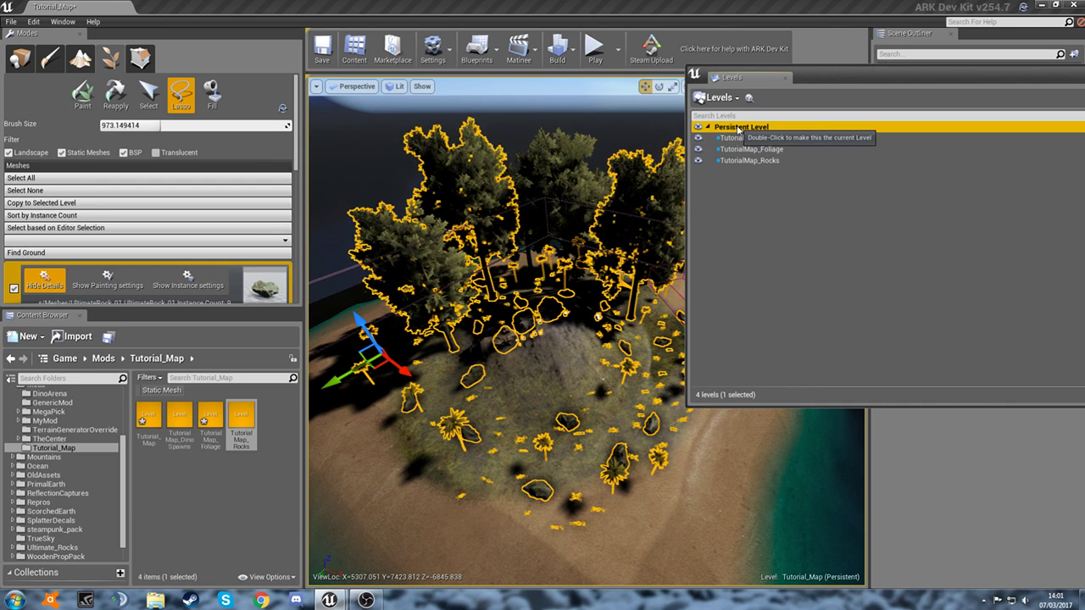
mouse_move(559, 292)
mouse_down()
mouse_move(567, 350)
mouse_move(676, 349)
mouse_up()
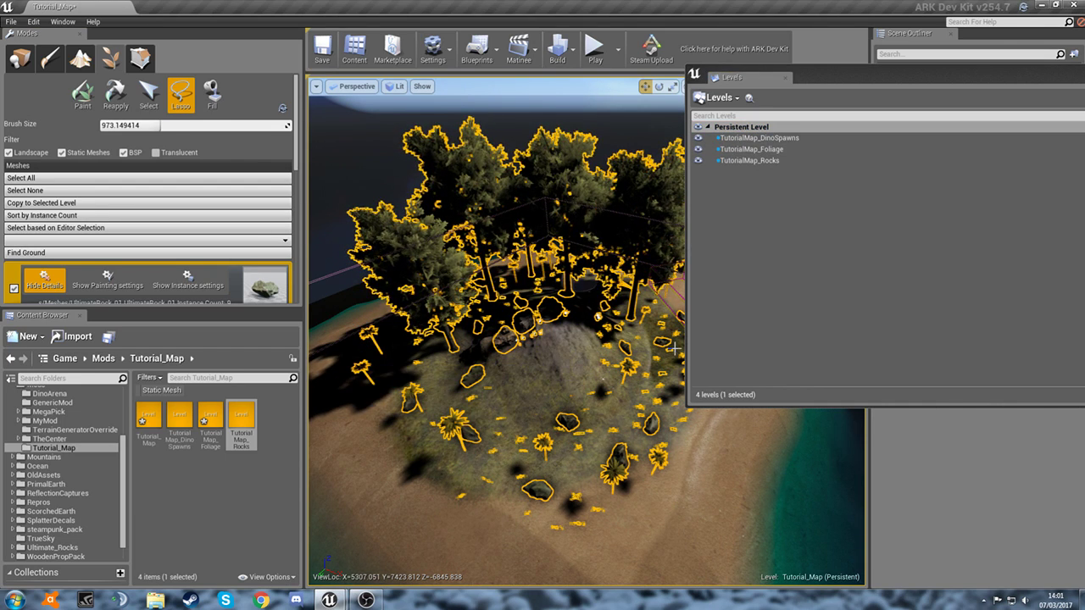
click(492, 418)
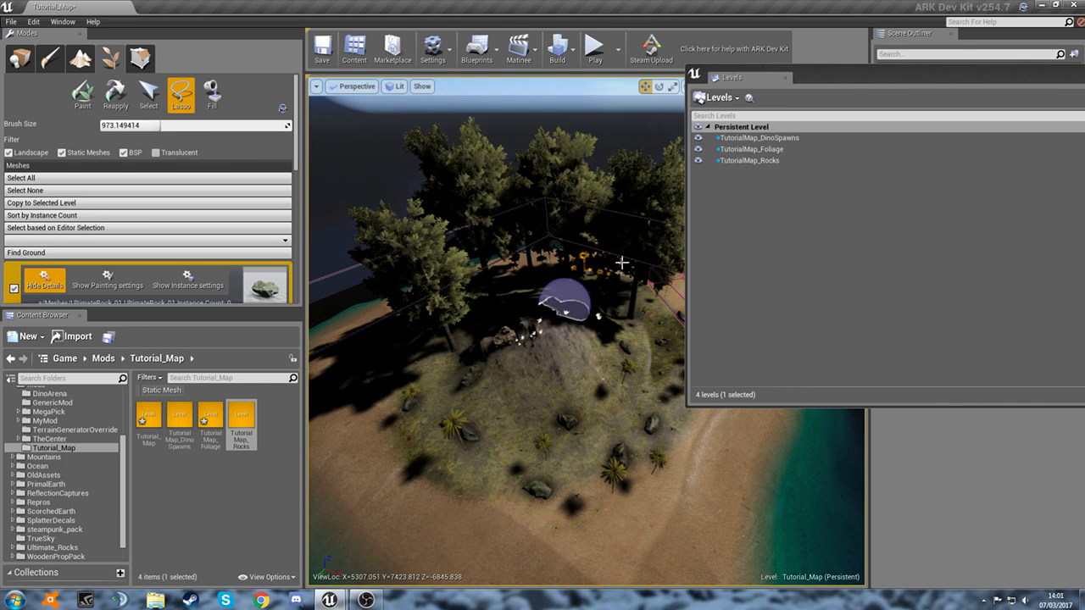
- Hide the TutorialMap_Foliage level, then lasso and delete the leftover foliage instances behind the hill
click(700, 150)
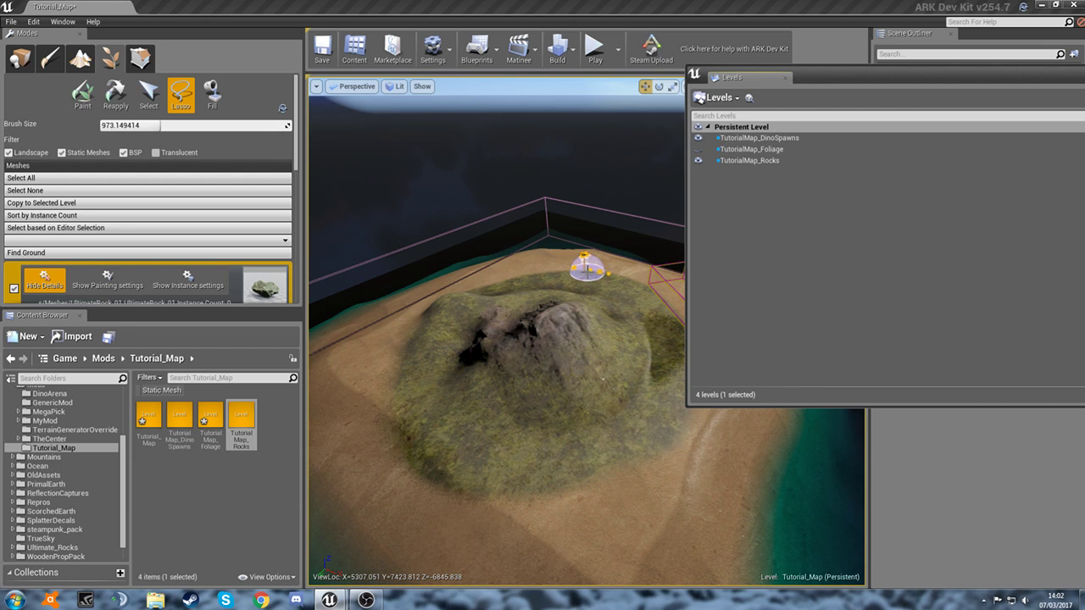
click(549, 274)
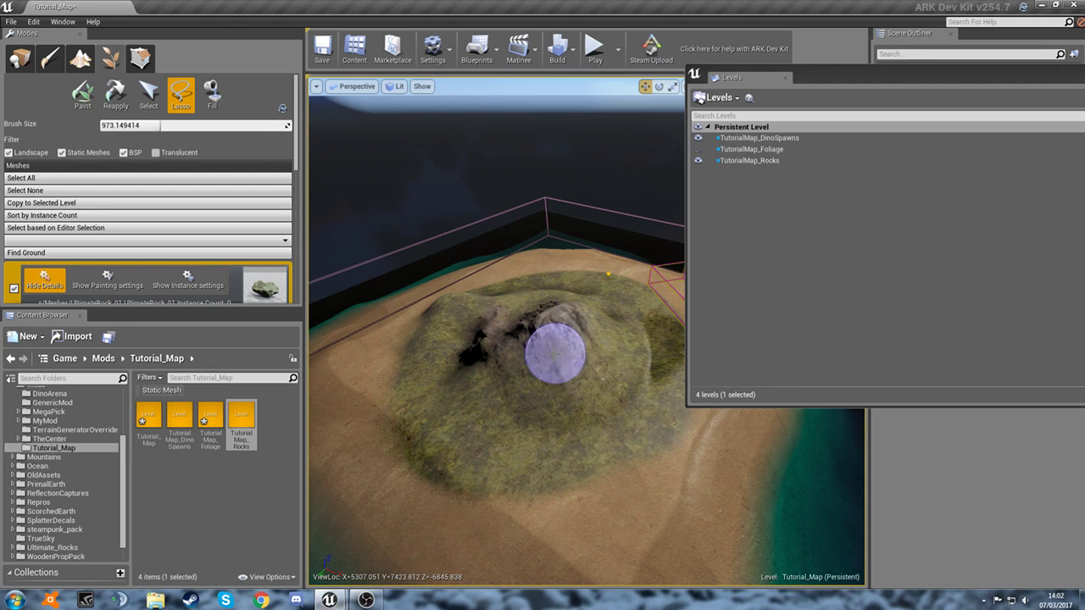
key(f)
click(567, 331)
key(Delete)
- Leave Foliage mode for Place mode near the rocky hilltop
key(s)
mouse_move(496, 350)
right_down()
mouse_move(475, 364)
mouse_move(509, 358)
mouse_move(581, 392)
mouse_move(606, 255)
mouse_move(568, 186)
mouse_move(552, 98)
mouse_move(553, 353)
right_up()
key(w)
key(a)
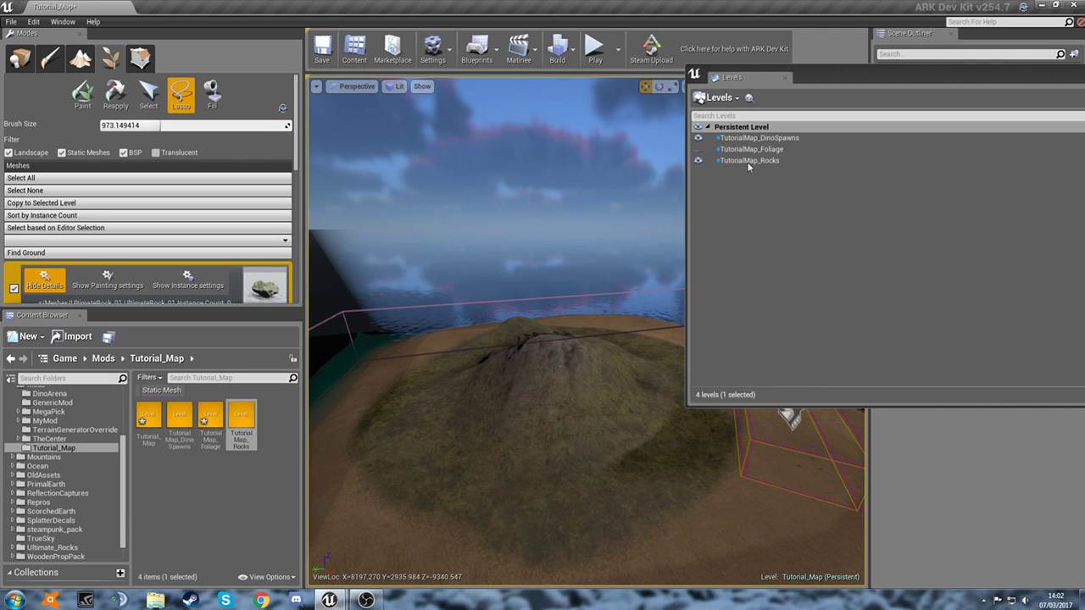
key(w)
right_drag(558, 332, 528, 345)
click(24, 61)
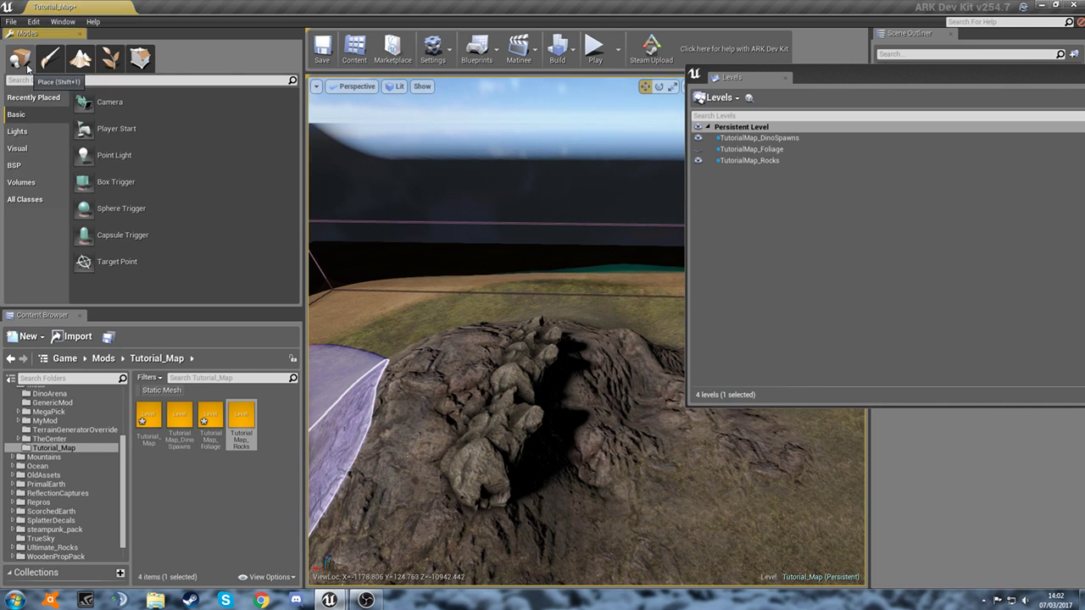
- Select the rock meshes on top of the hill together and copy them
right_drag(390, 358, 510, 431)
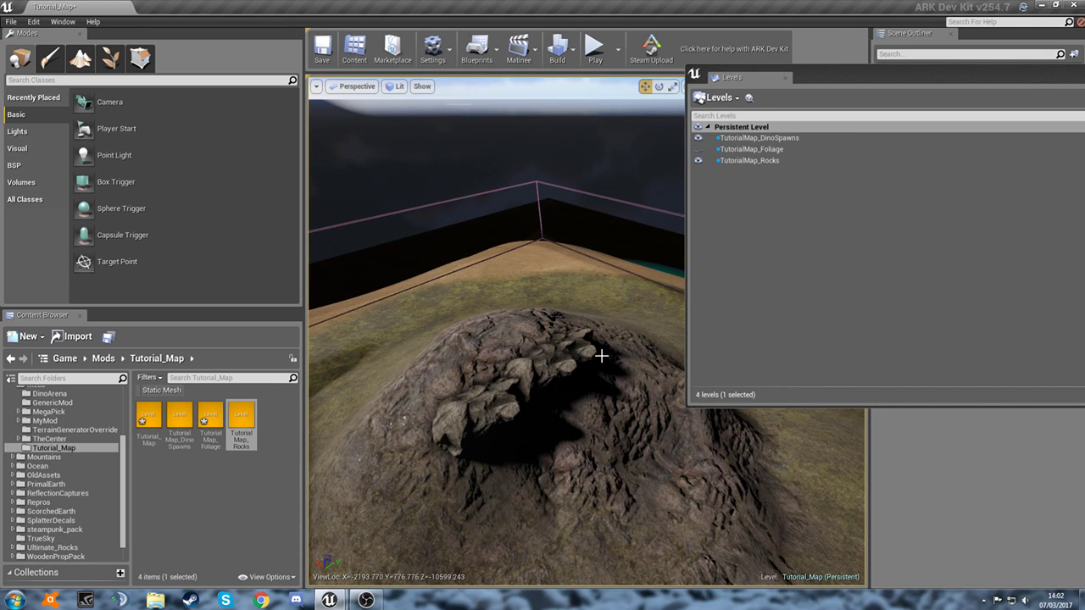
click(469, 415)
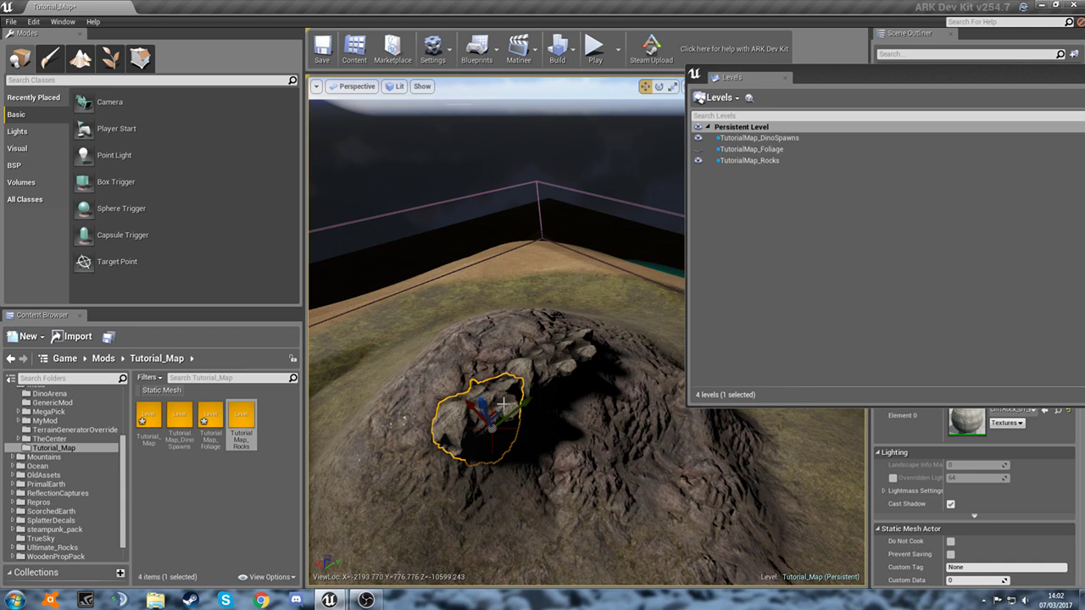
ctrl+click(539, 373)
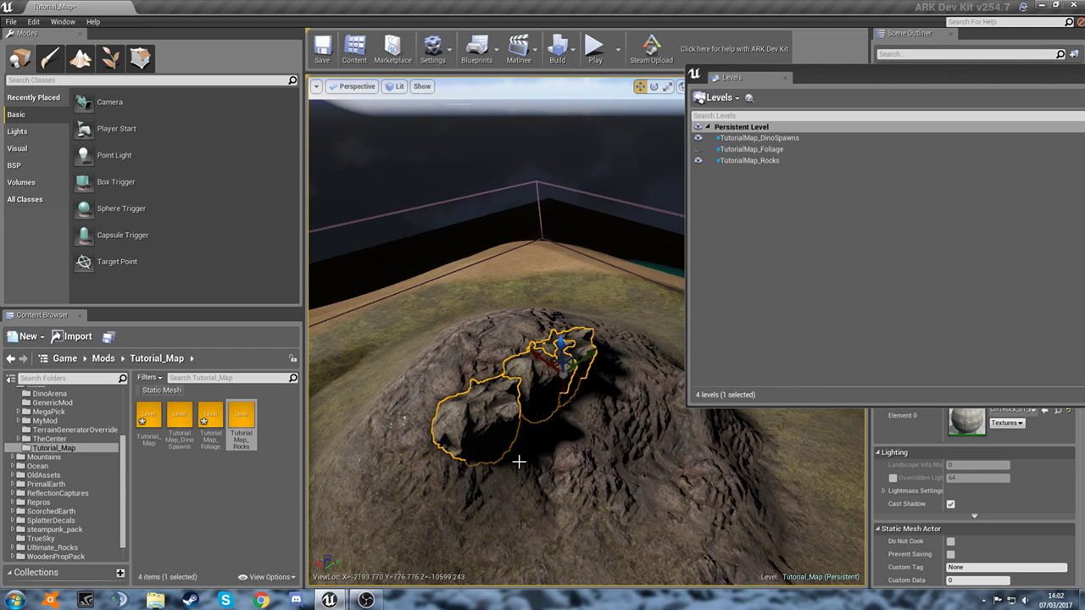
right_click(490, 423)
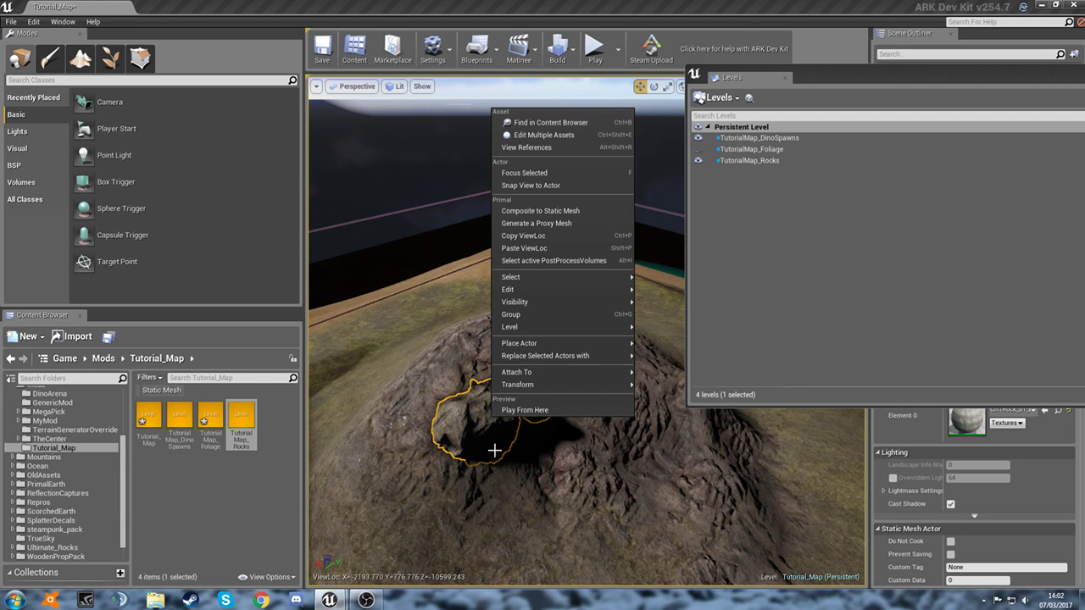
mouse_move(523, 292)
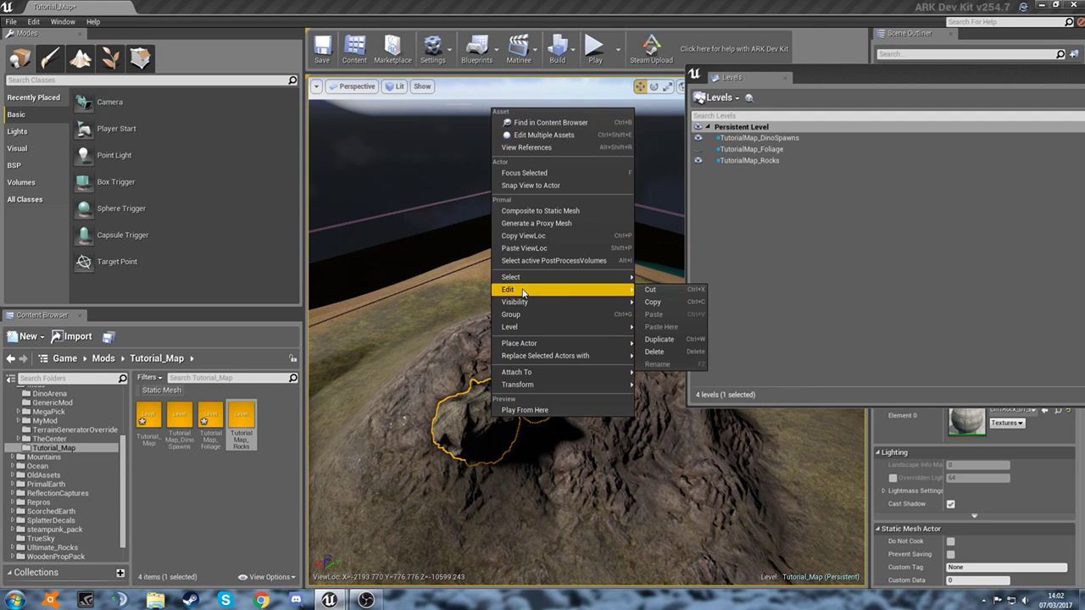
click(651, 303)
- Make TutorialMap_Rocks the current level and paste the copied rock meshes into it
double_click(725, 161)
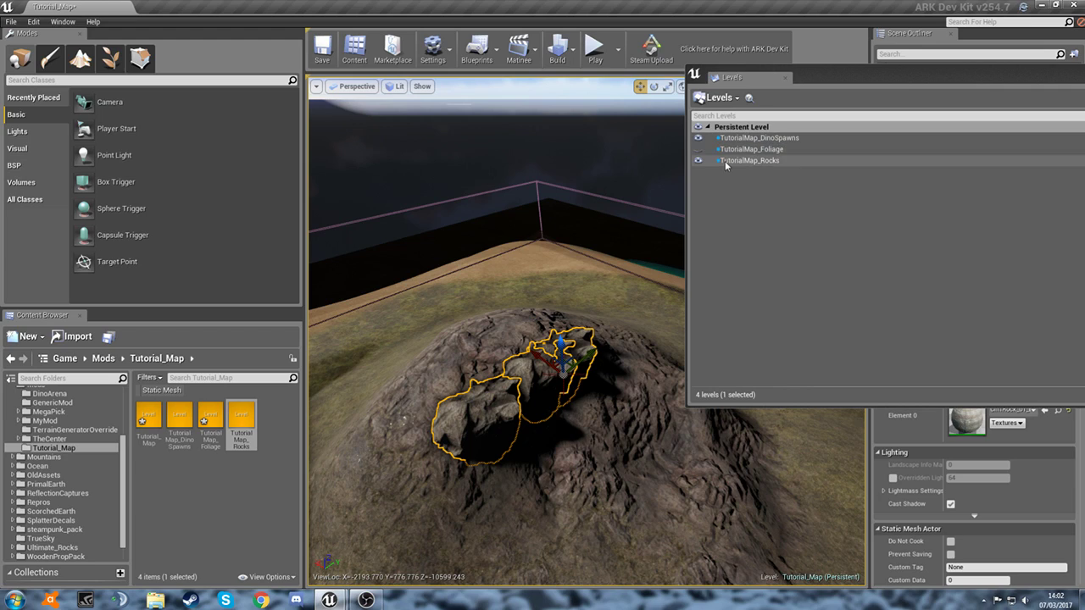
right_click(483, 390)
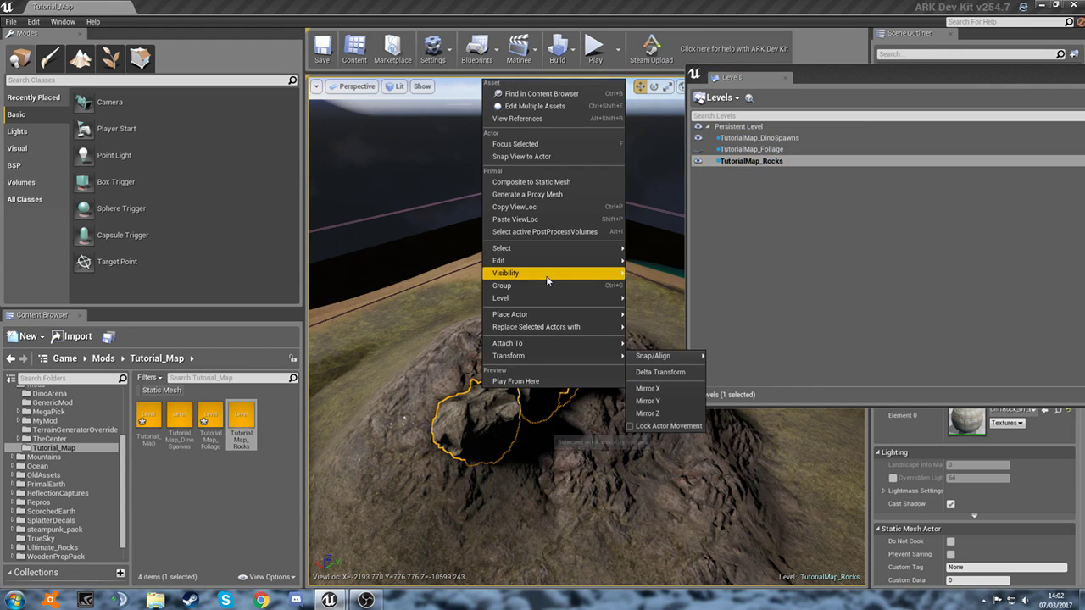
mouse_move(551, 261)
mouse_move(609, 265)
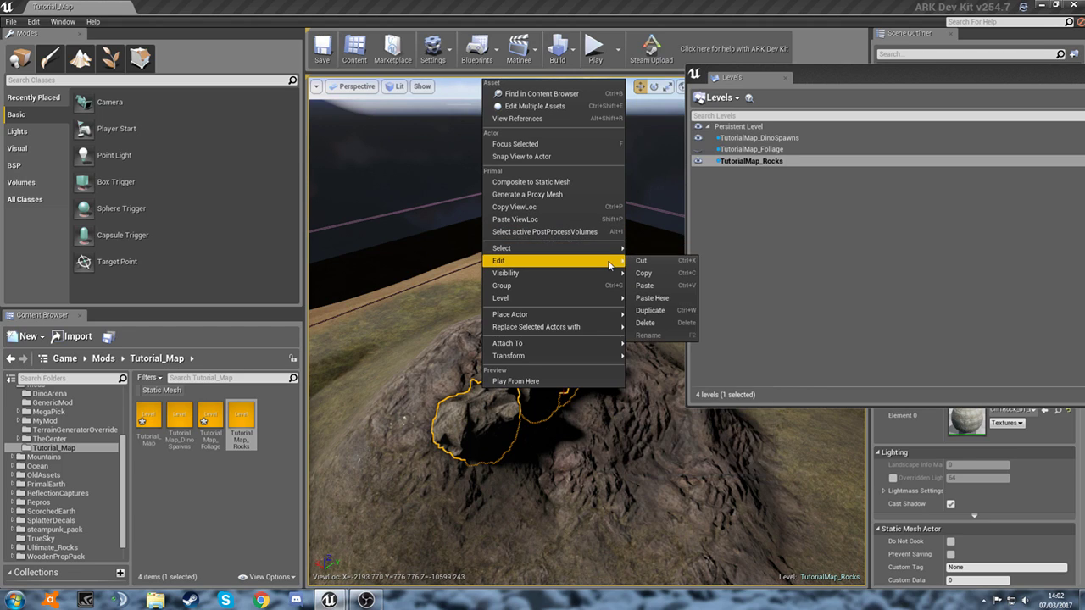
click(644, 273)
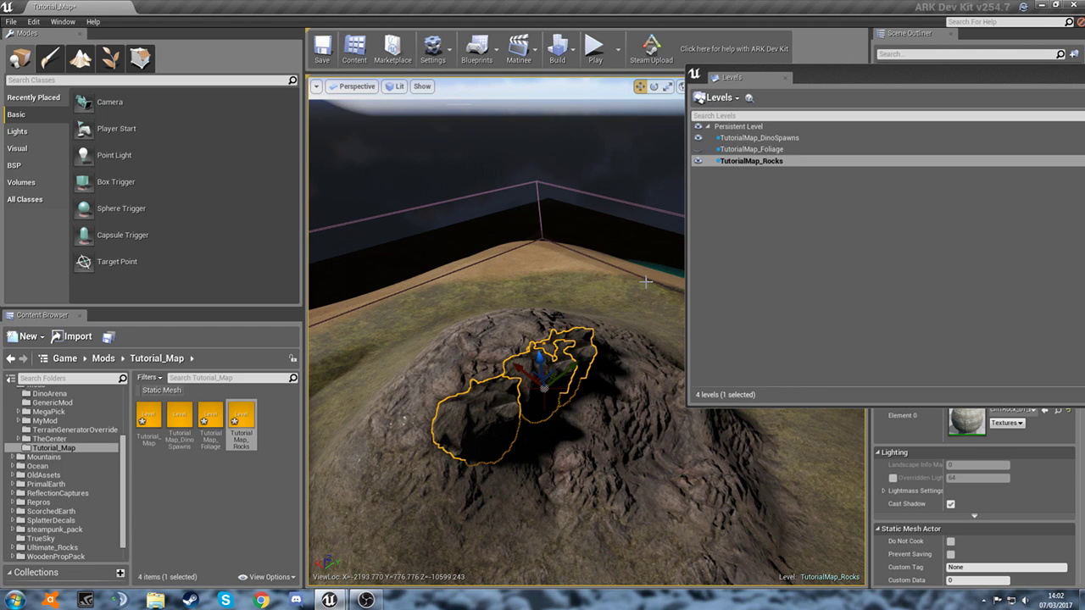
click(746, 190)
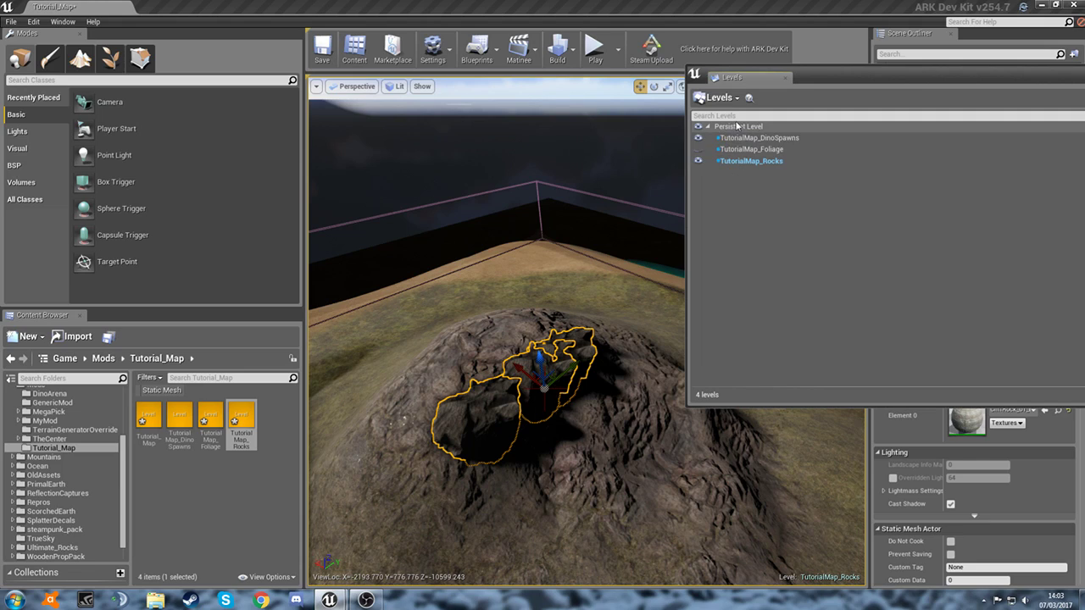
- Hide the TutorialMap_Rocks level and make the Persistent Level current again
click(696, 162)
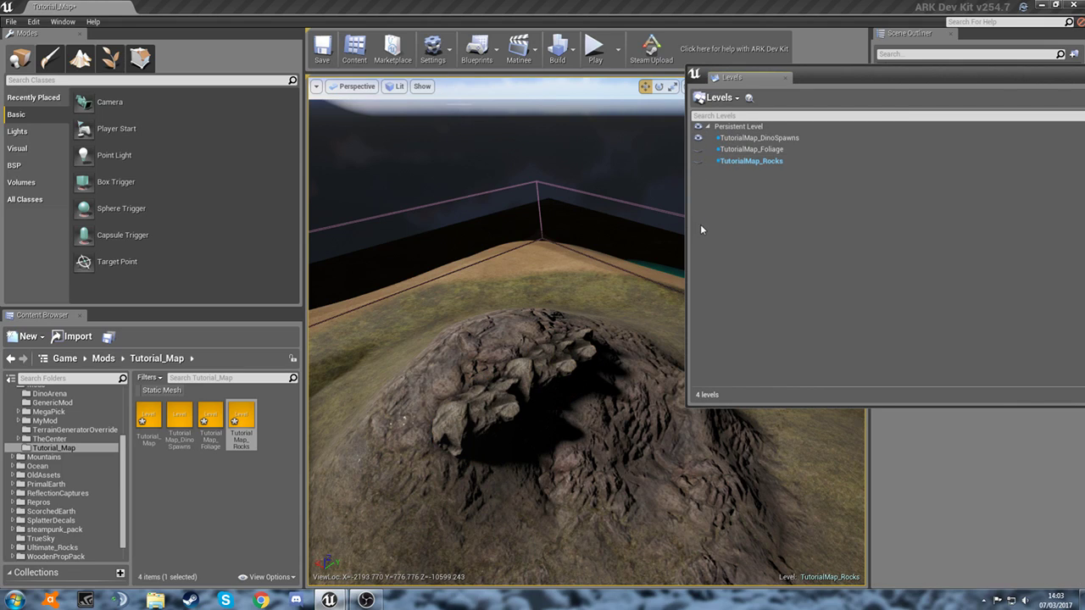
click(740, 129)
double_click(765, 126)
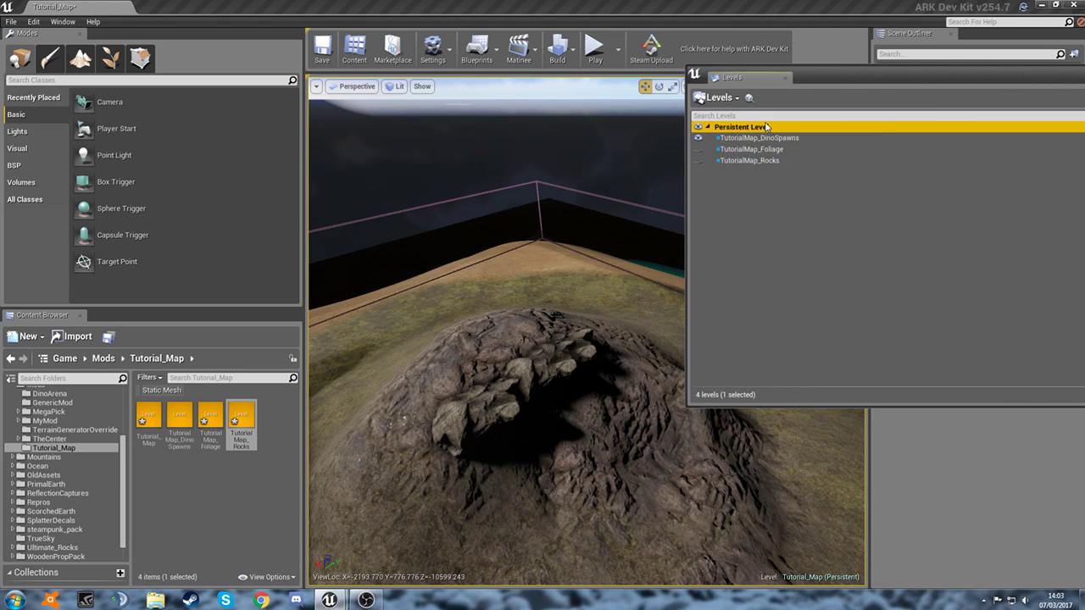
- Select the original rock meshes on the hilltop in the Persistent Level and delete them
click(473, 406)
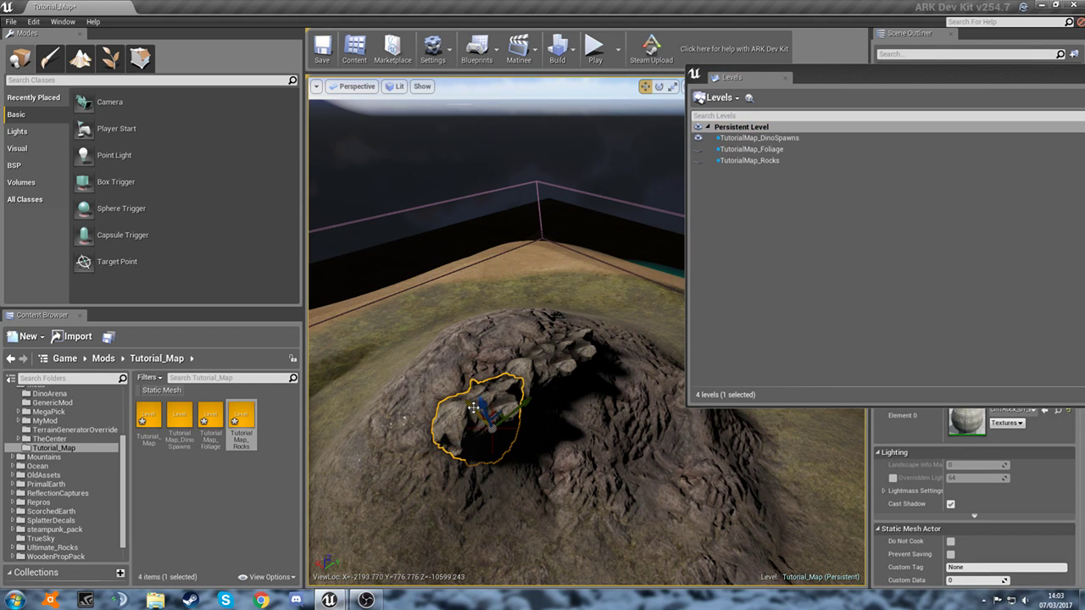
ctrl+click(537, 373)
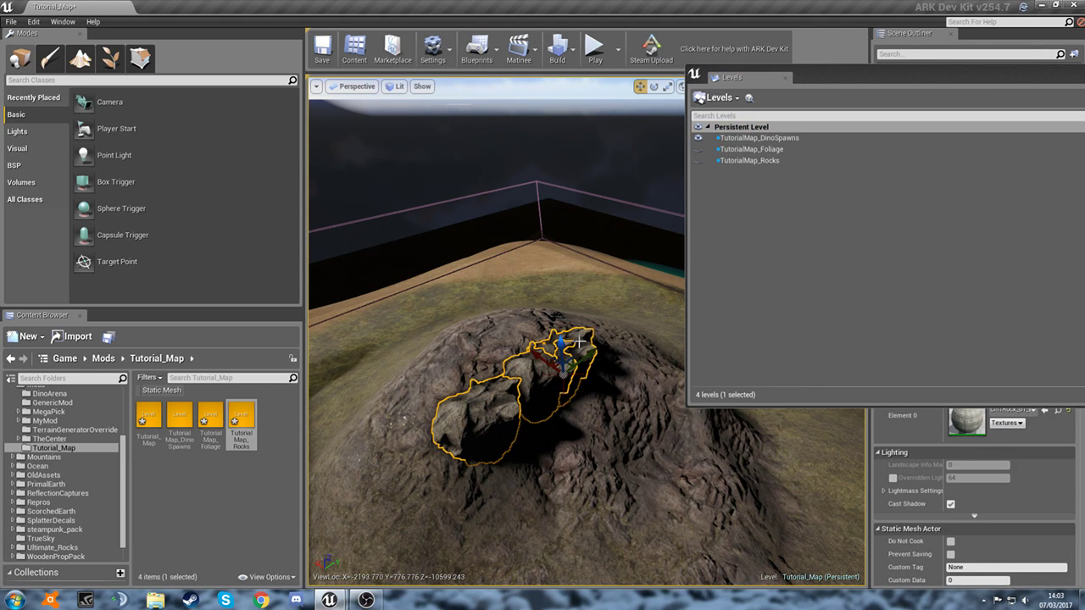
key(Delete)
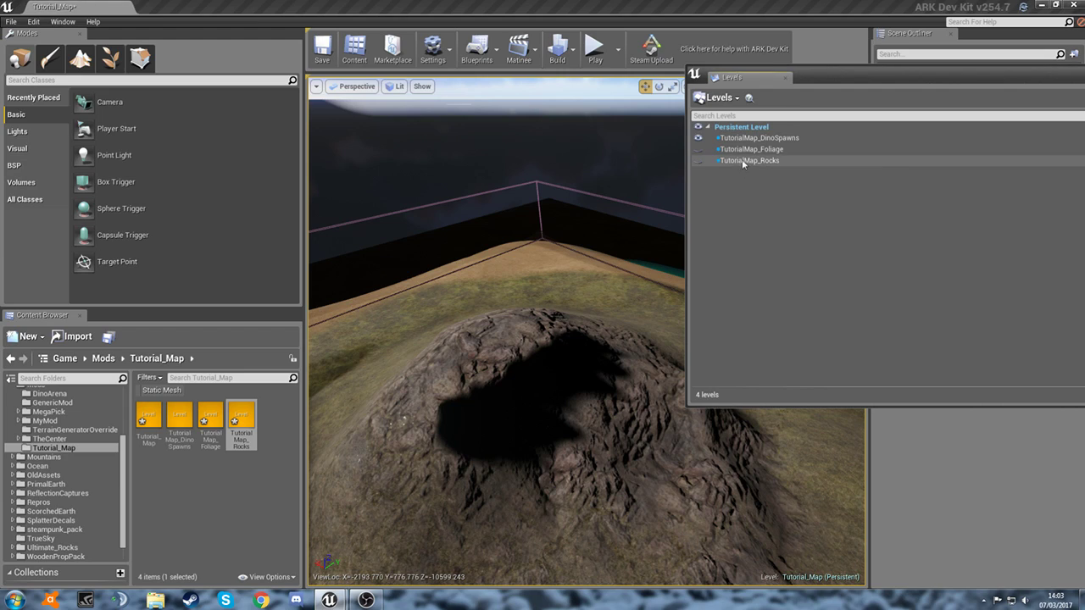
- Show the TutorialMap_Rocks level to check the pasted rocks on the hill, then hide it again
click(746, 160)
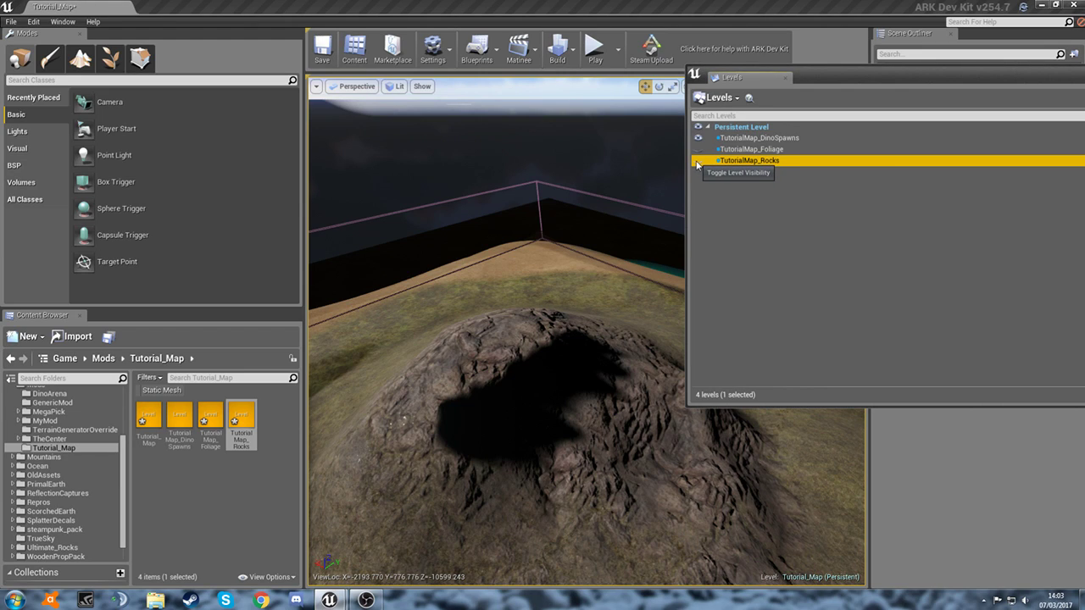
click(697, 161)
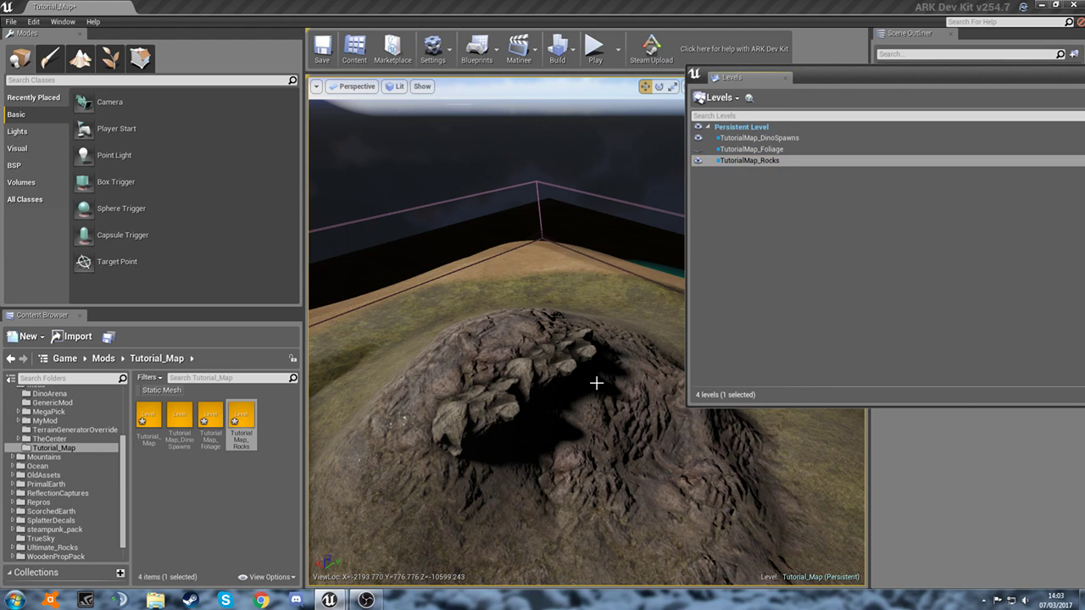
right_drag(588, 368, 561, 369)
click(698, 160)
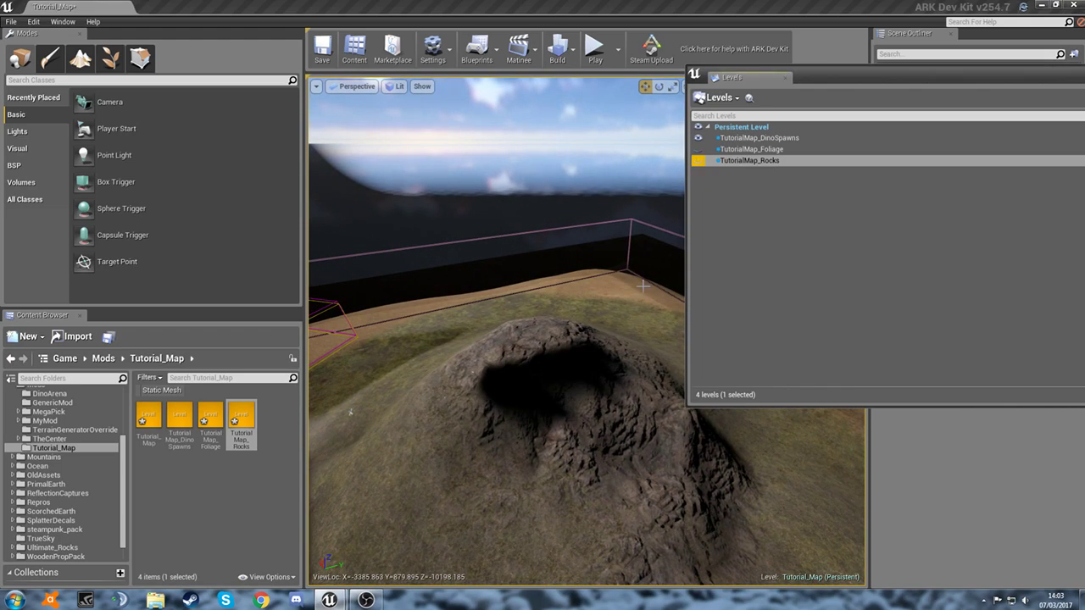
- In the Persistent Level, select the dino spawn manager and its spawn volumes on the beach together and copy them
right_drag(531, 493, 411, 479)
right_drag(495, 403, 433, 410)
right_drag(480, 579, 481, 573)
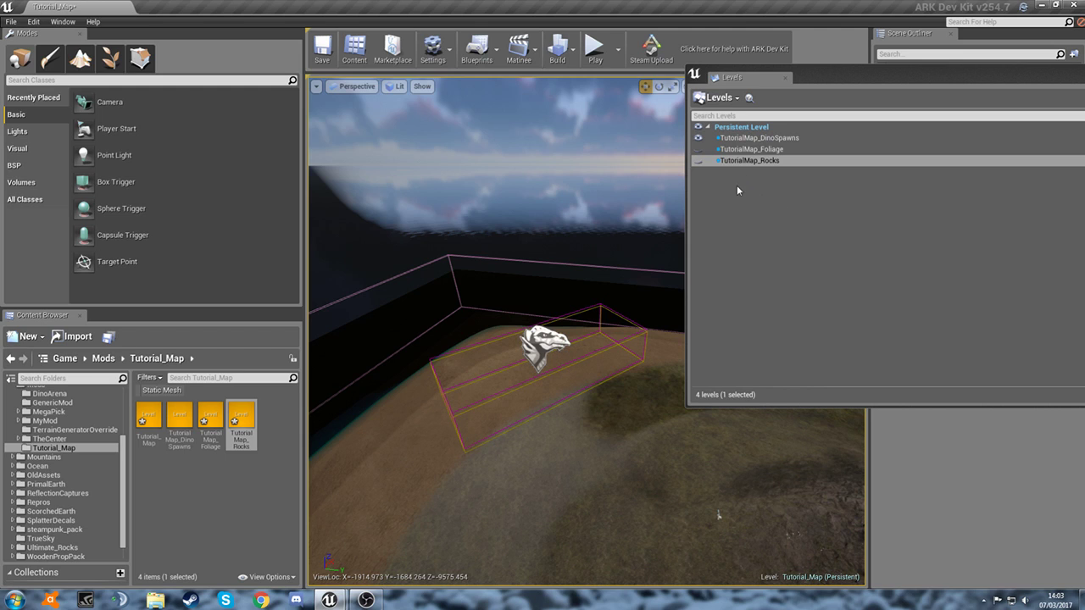
click(741, 126)
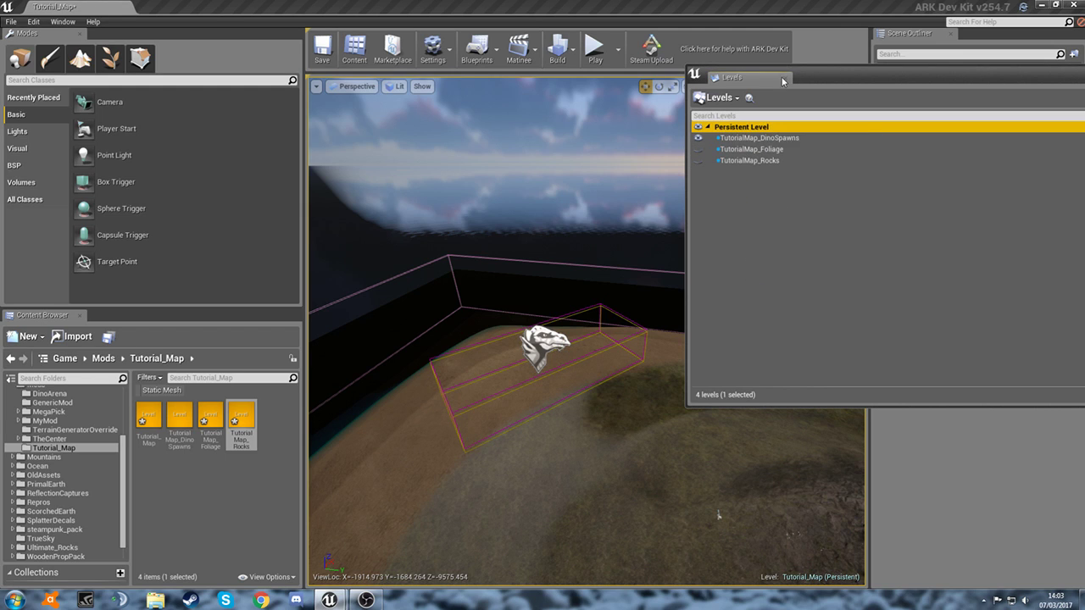
mouse_move(524, 317)
right_down()
mouse_move(496, 381)
mouse_move(519, 326)
mouse_move(532, 322)
right_up()
click(525, 317)
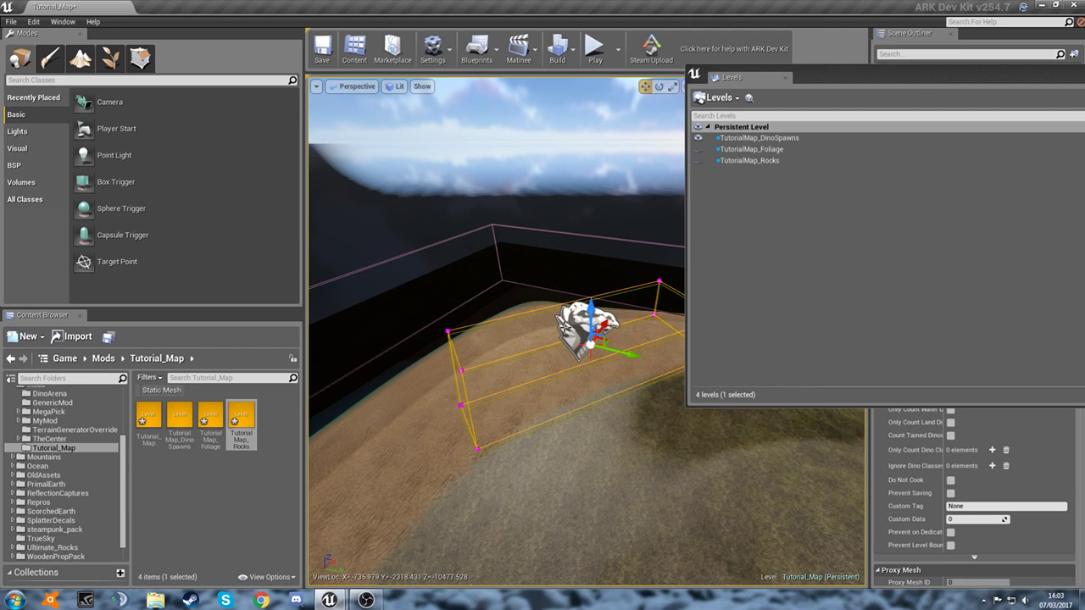
ctrl+click(575, 323)
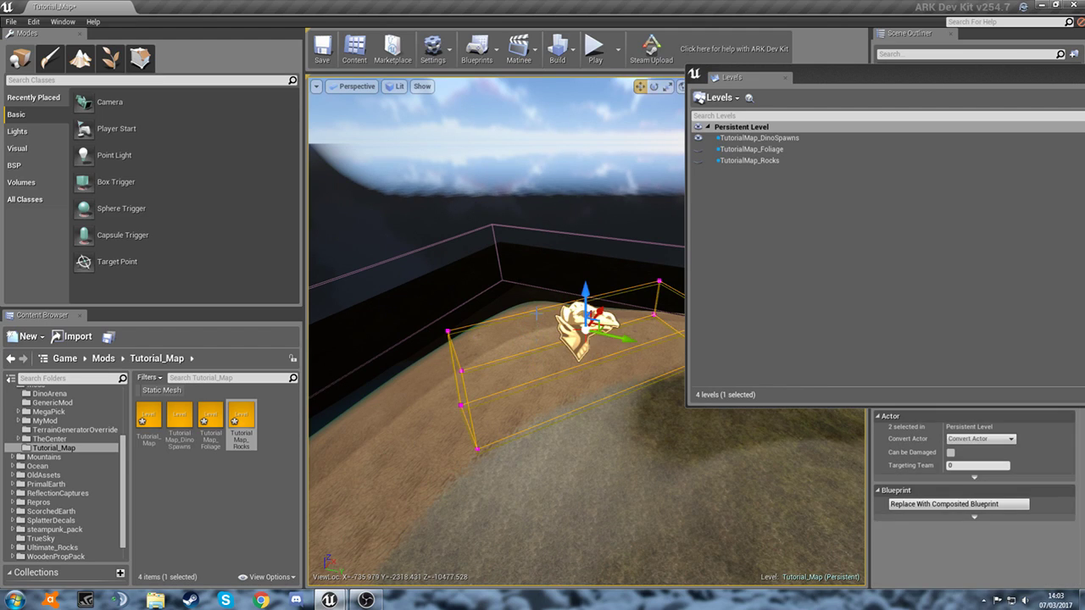
ctrl+click(536, 315)
right_drag(431, 333, 525, 417)
right_drag(542, 311, 612, 309)
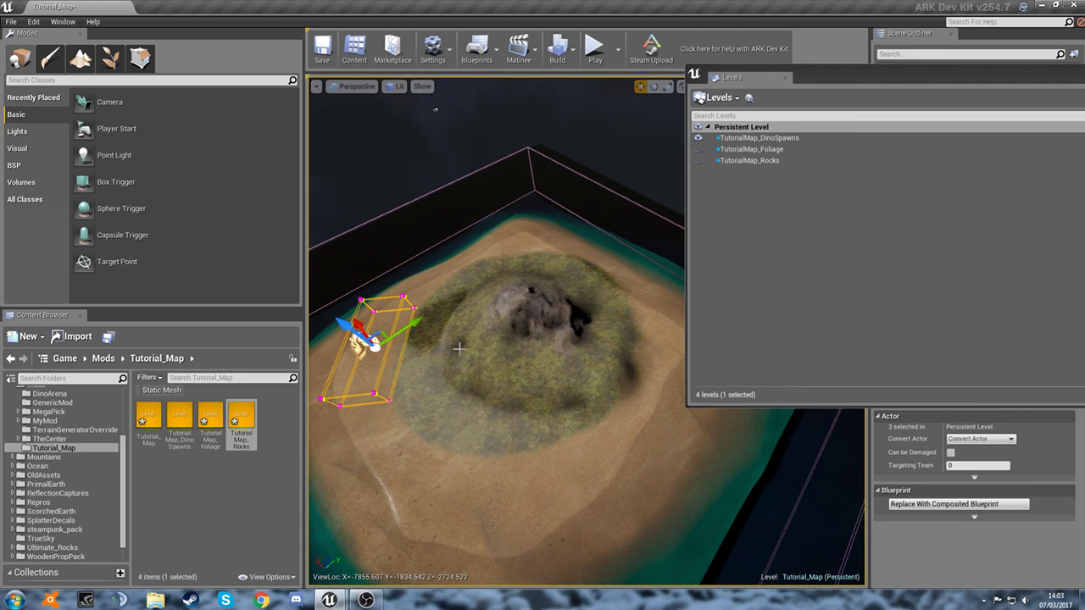
right_drag(459, 345, 409, 267)
right_click(509, 397)
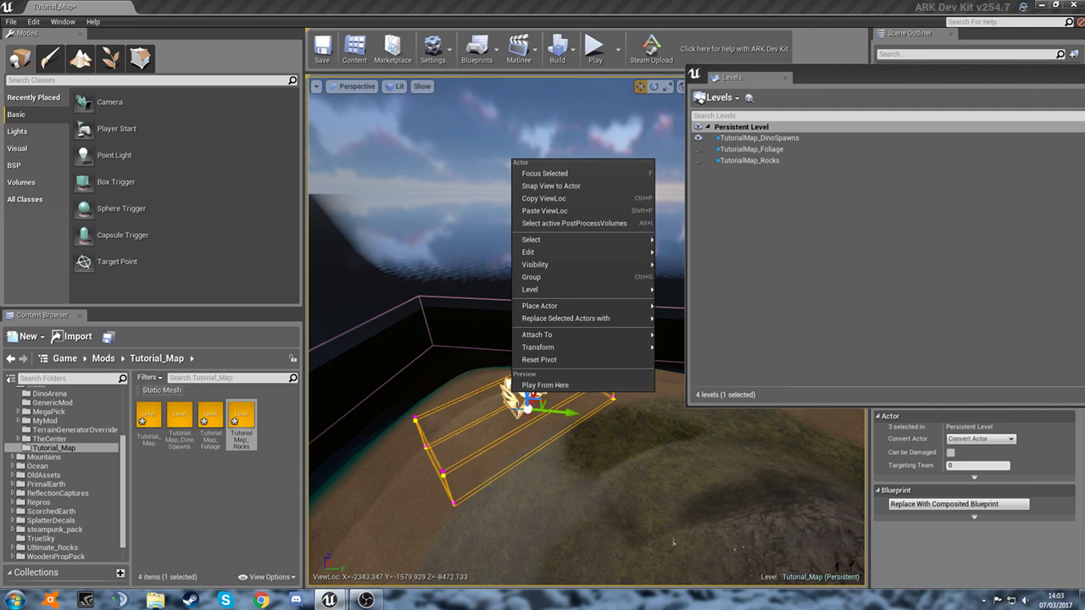
mouse_move(588, 253)
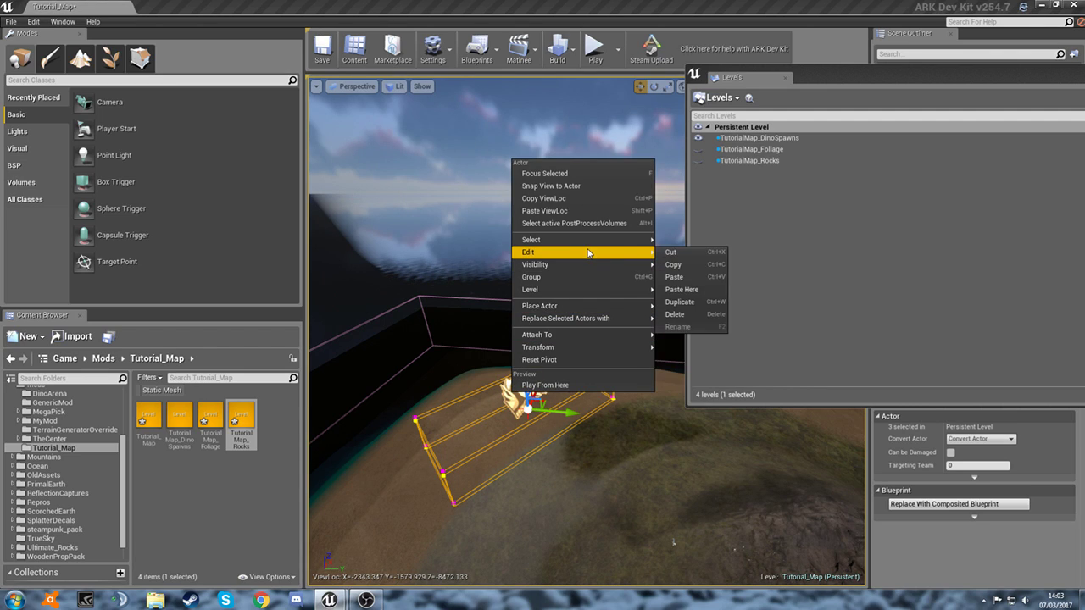
click(686, 265)
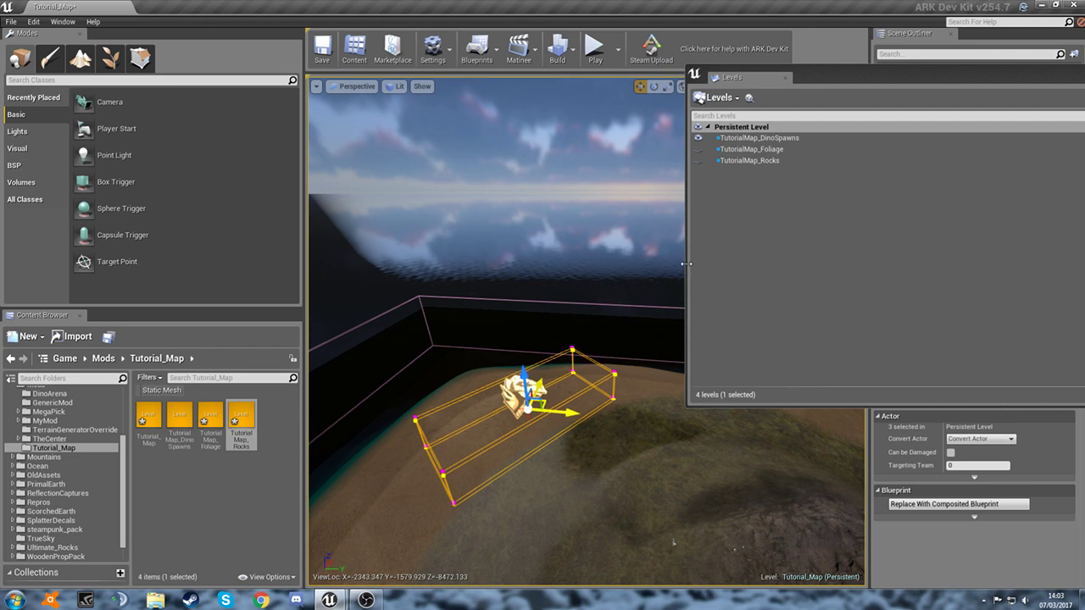
- Make TutorialMap_DinoSpawns the current level and paste the copied spawn objects into it
double_click(759, 139)
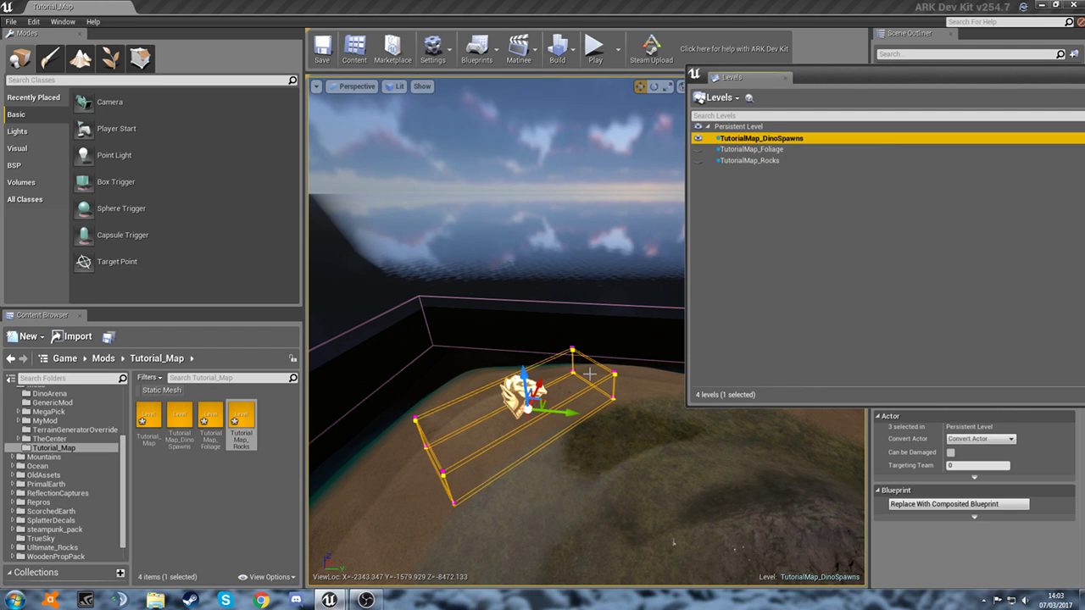
right_click(473, 427)
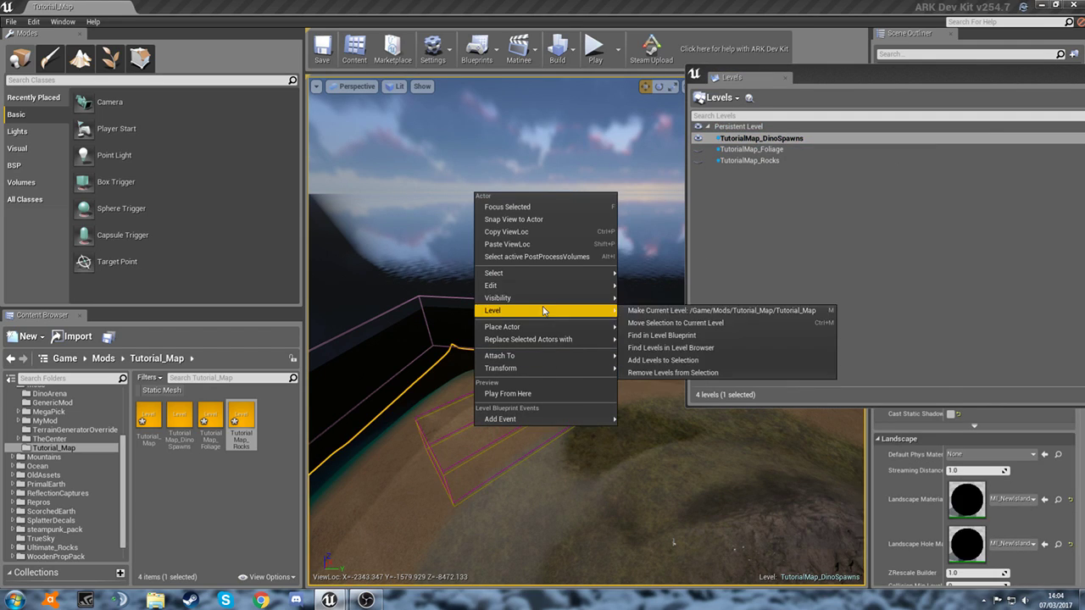
mouse_move(542, 293)
click(636, 310)
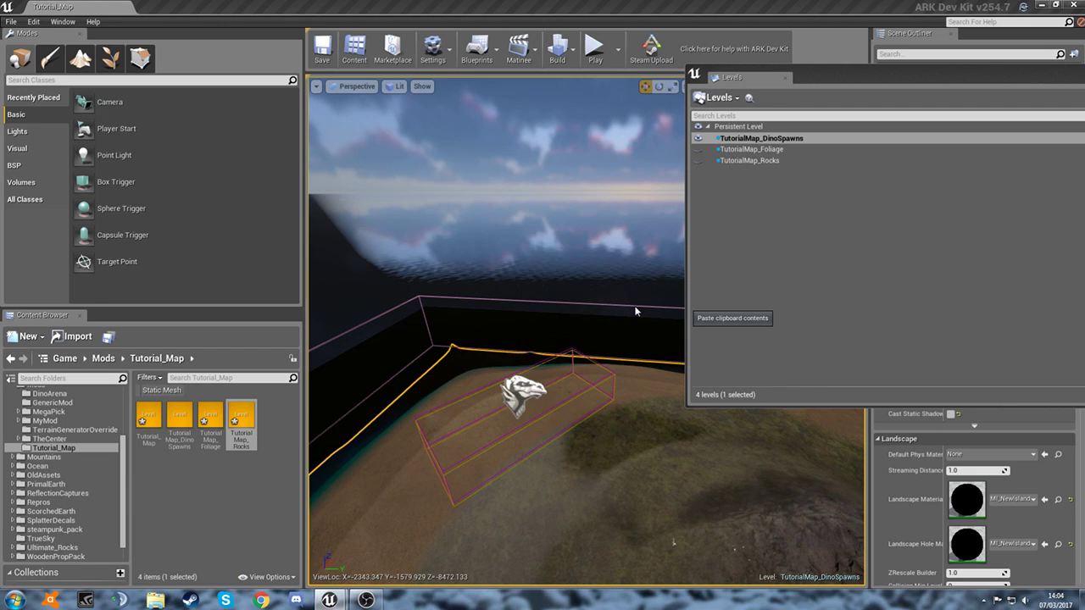
- With TutorialMap_DinoSpawns hidden, delete the original spawn objects from the Persistent Level, then briefly show that sublevel to check the copies
click(739, 128)
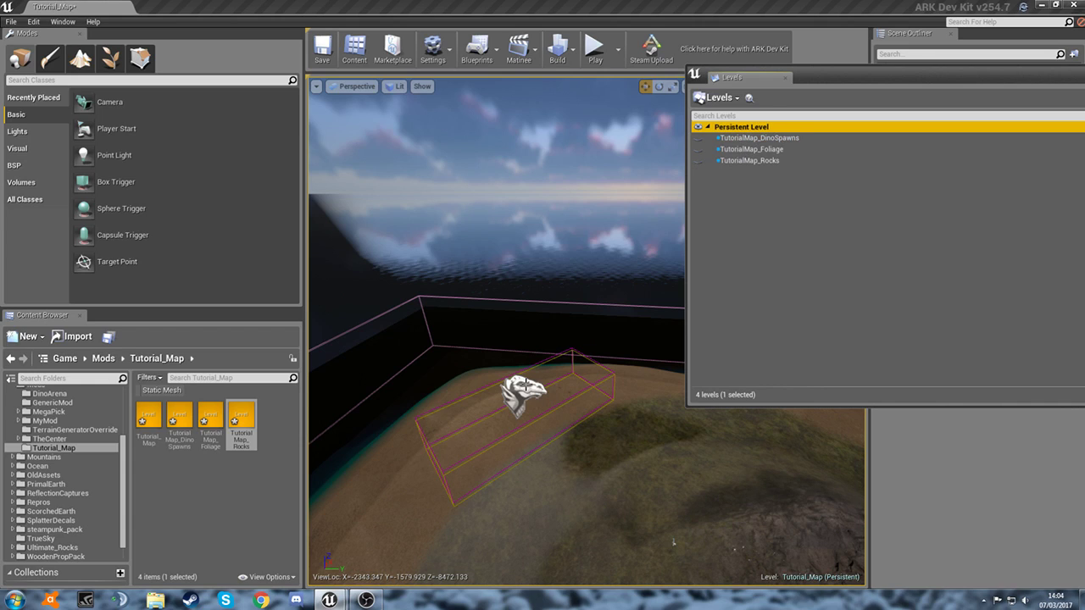
click(524, 392)
click(475, 390)
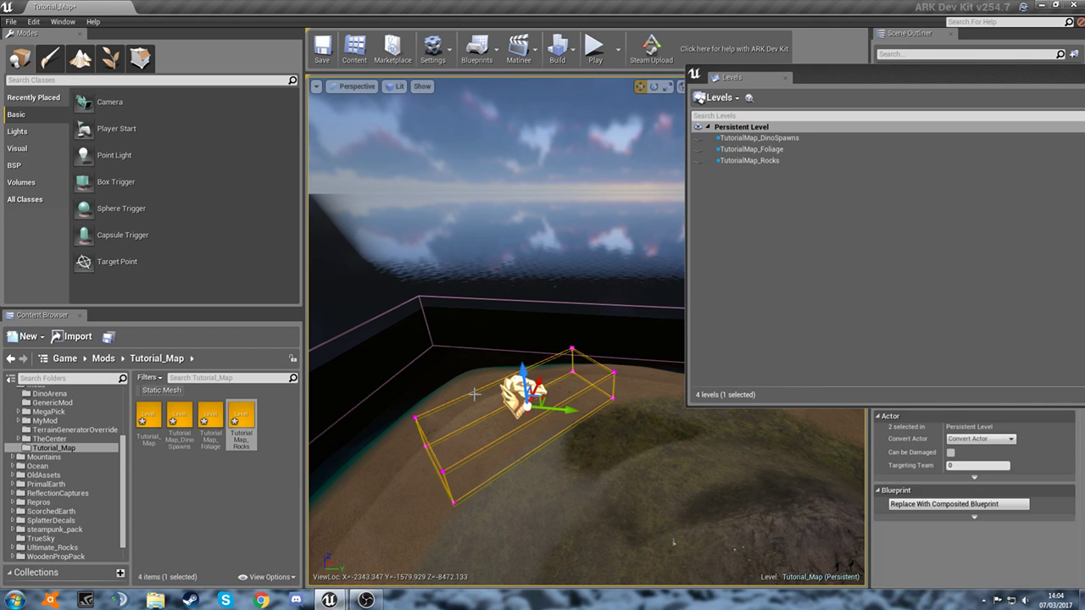
key(Delete)
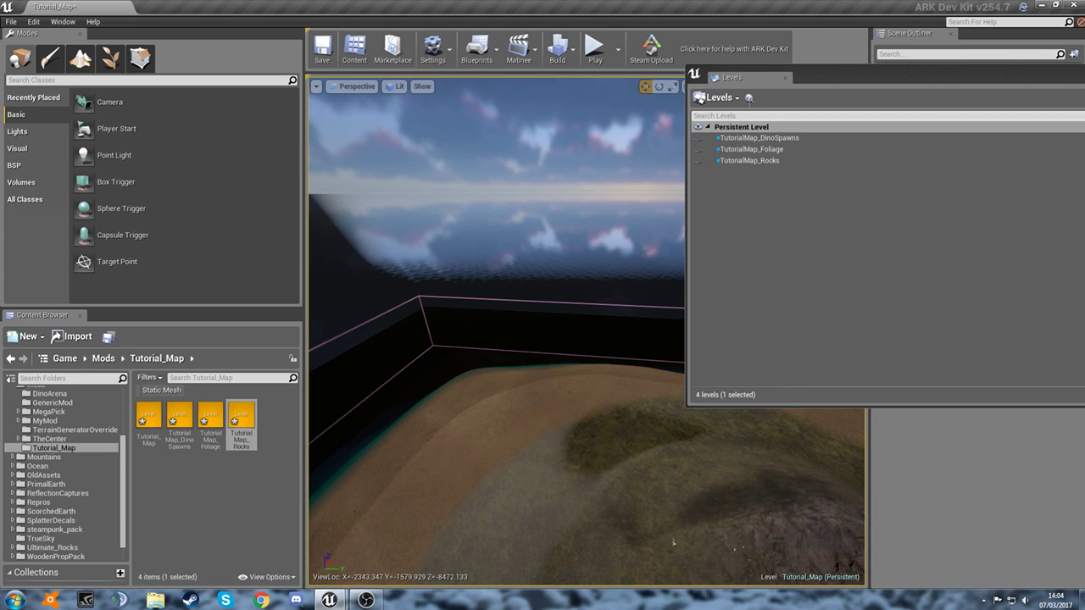
click(697, 137)
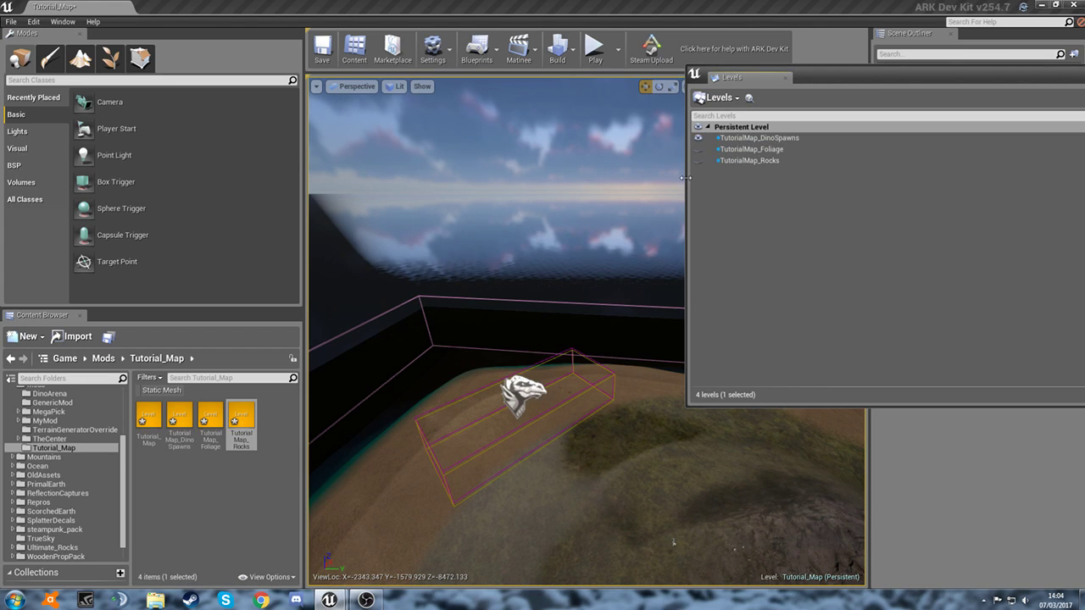
click(697, 137)
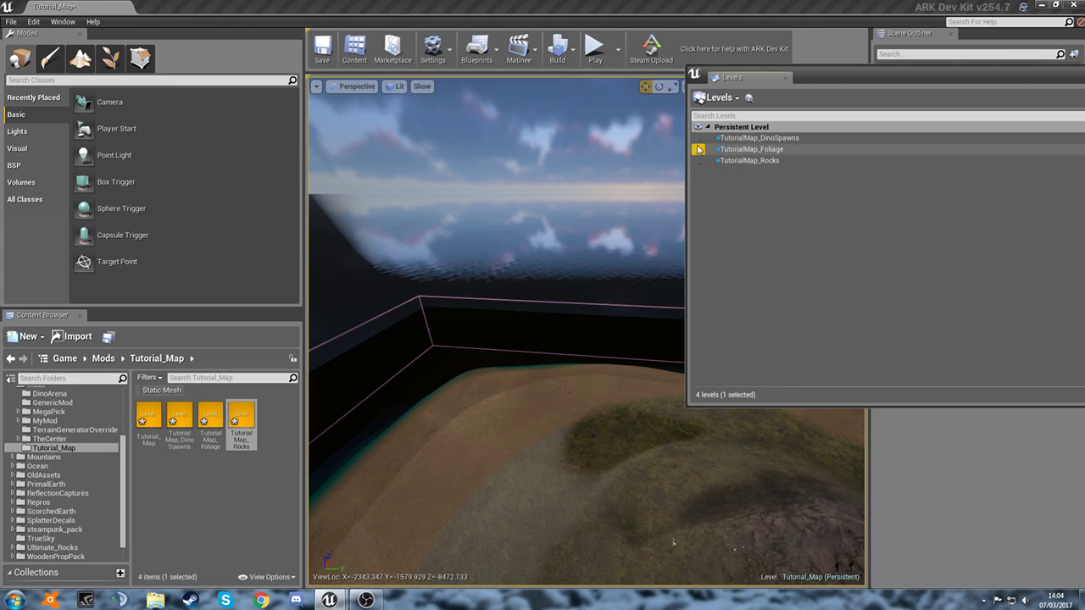
right_drag(627, 314, 763, 330)
key(w)
key(s)
right_drag(593, 330, 661, 365)
key(w)
right_drag(394, 400, 607, 284)
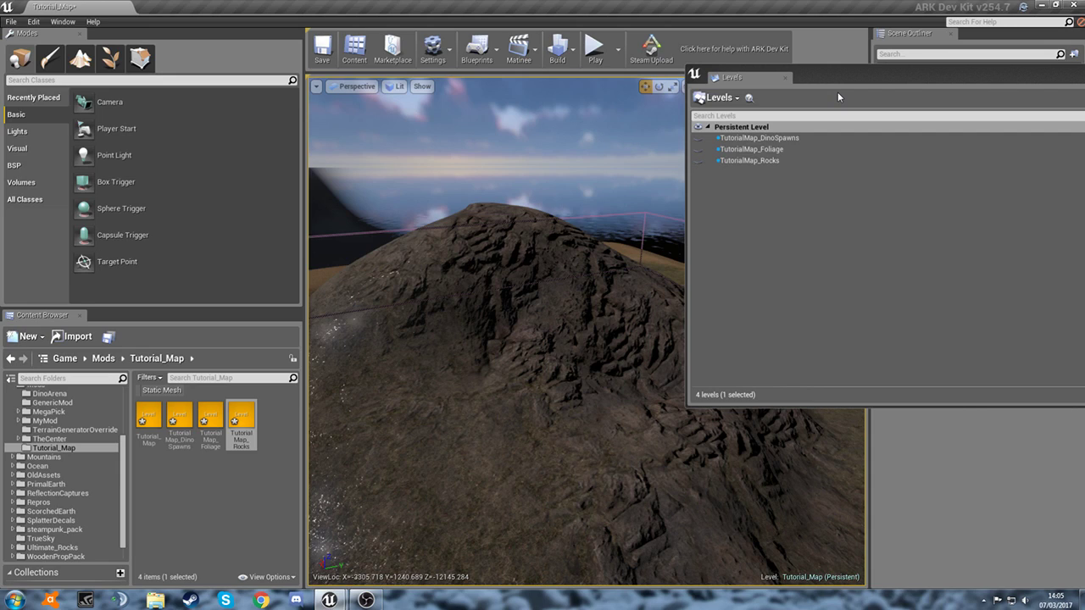
- Dock the Levels window beside the Modes panel and reorder the Details and World Settings tabs so Details comes second
drag(846, 70, 744, 76)
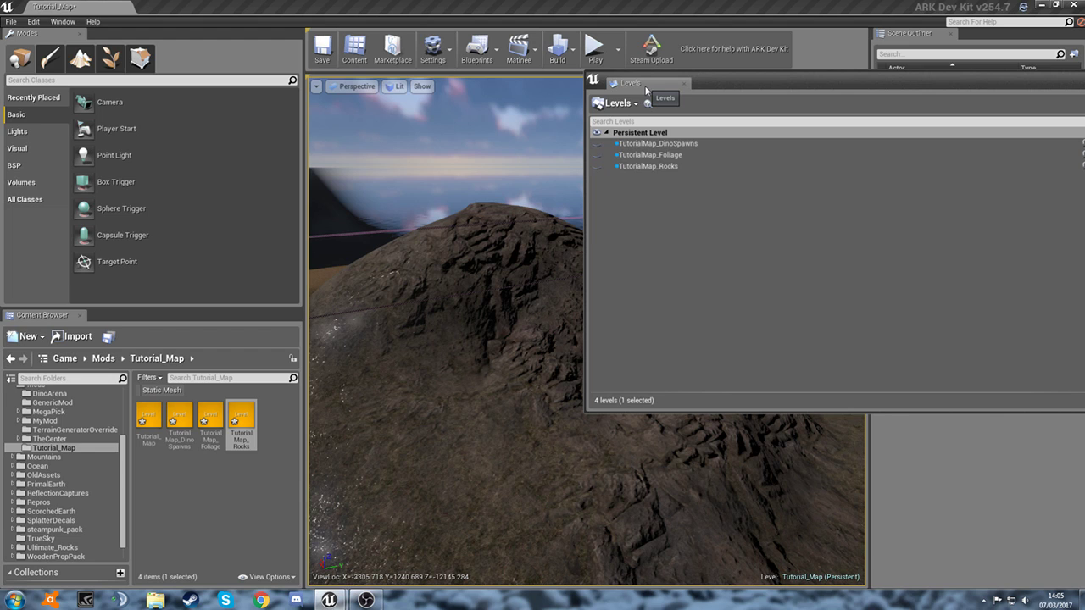
drag(646, 90, 241, 156)
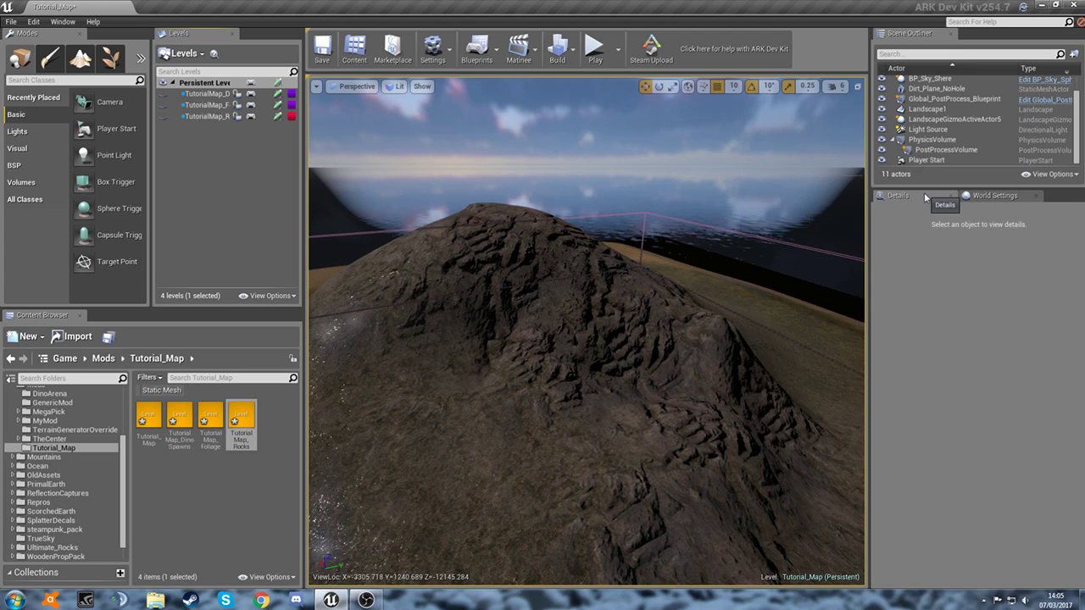
drag(922, 200, 462, 510)
drag(362, 336, 997, 198)
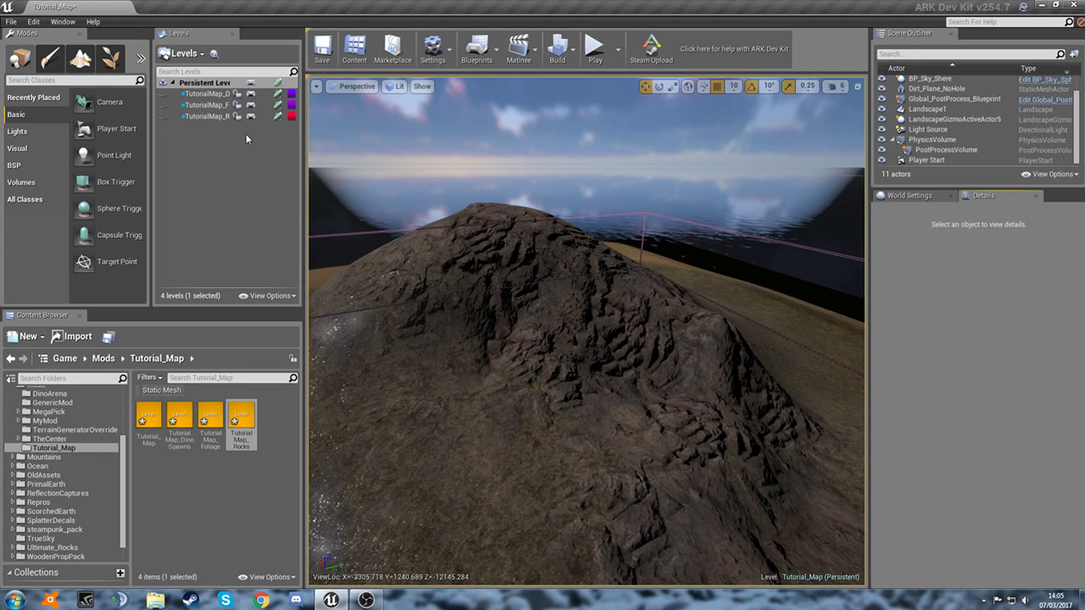
- Switch to landscape sculpting and choose the Visibility tool
scroll(394, 216, down, 3)
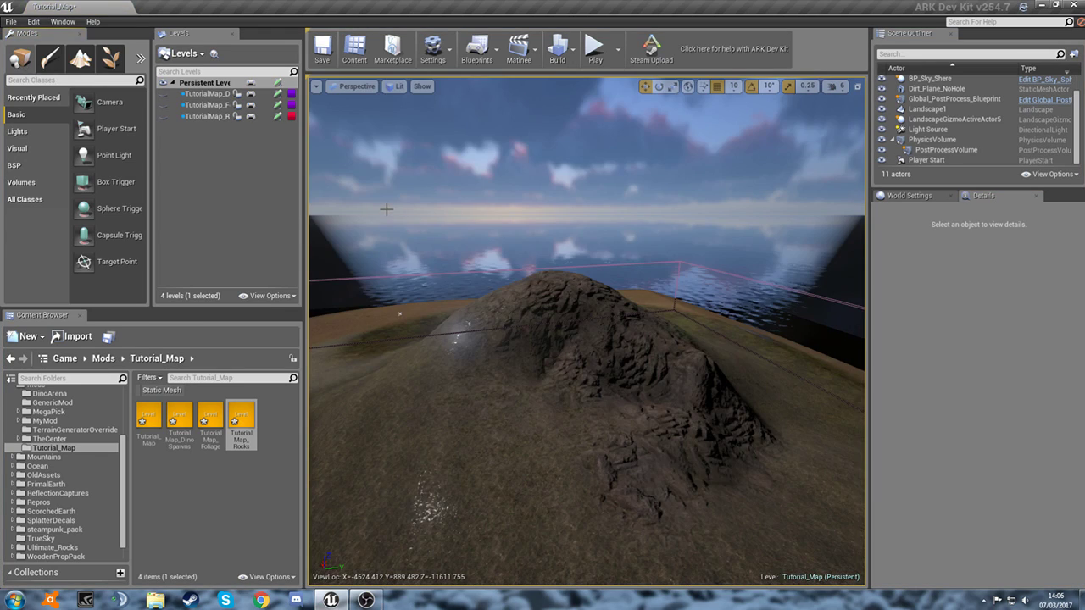
click(81, 58)
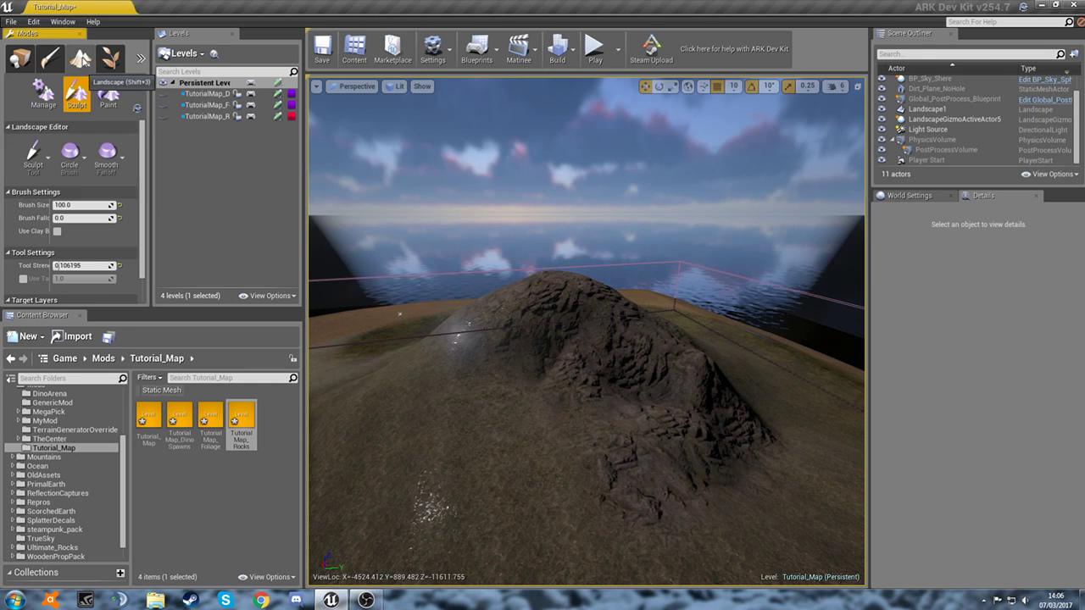
click(31, 154)
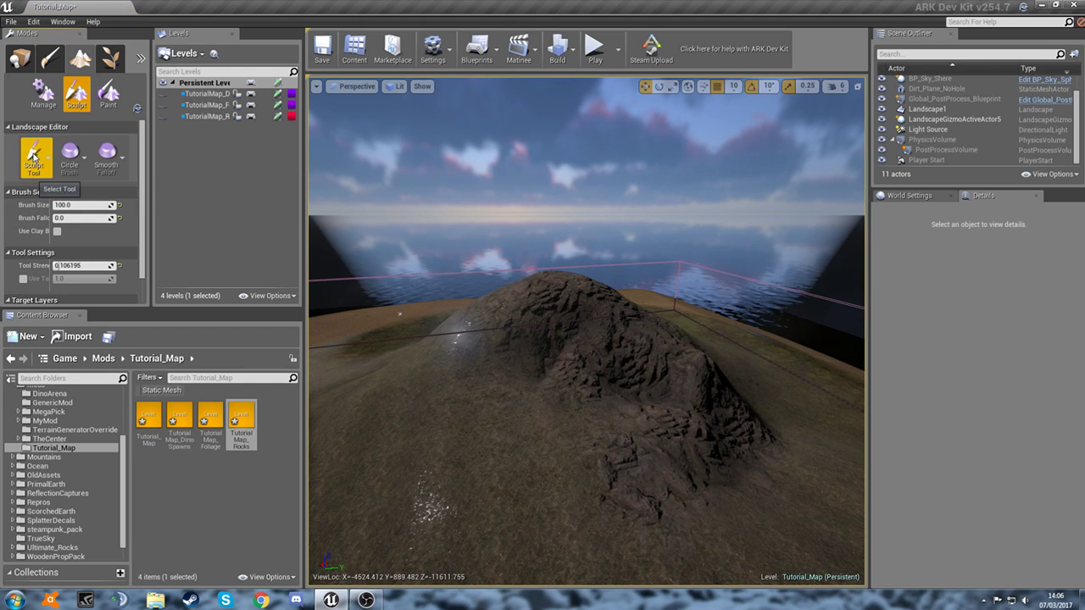
click(41, 159)
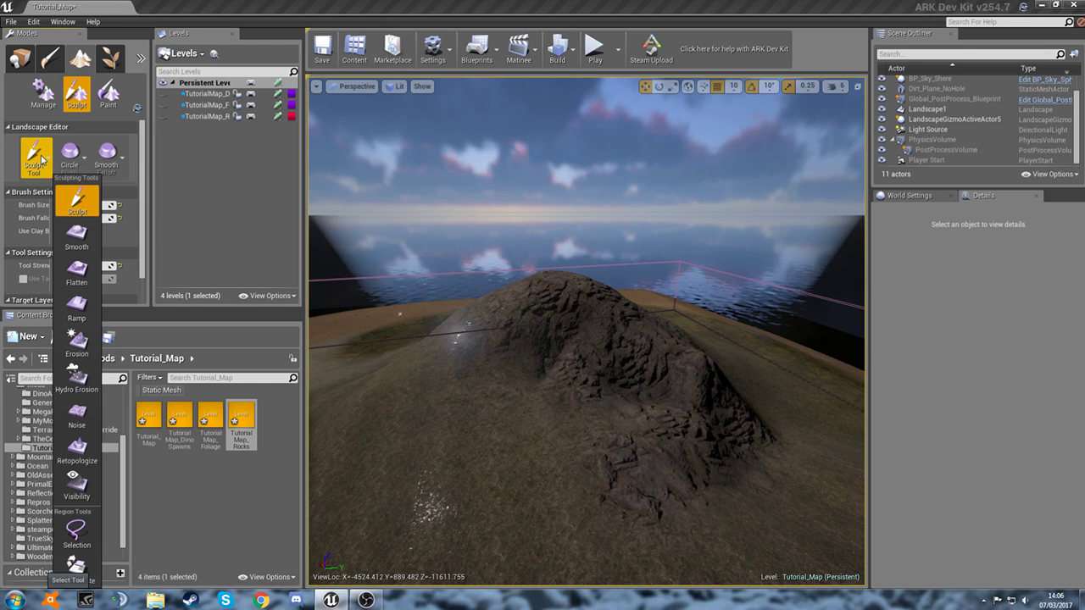
click(74, 489)
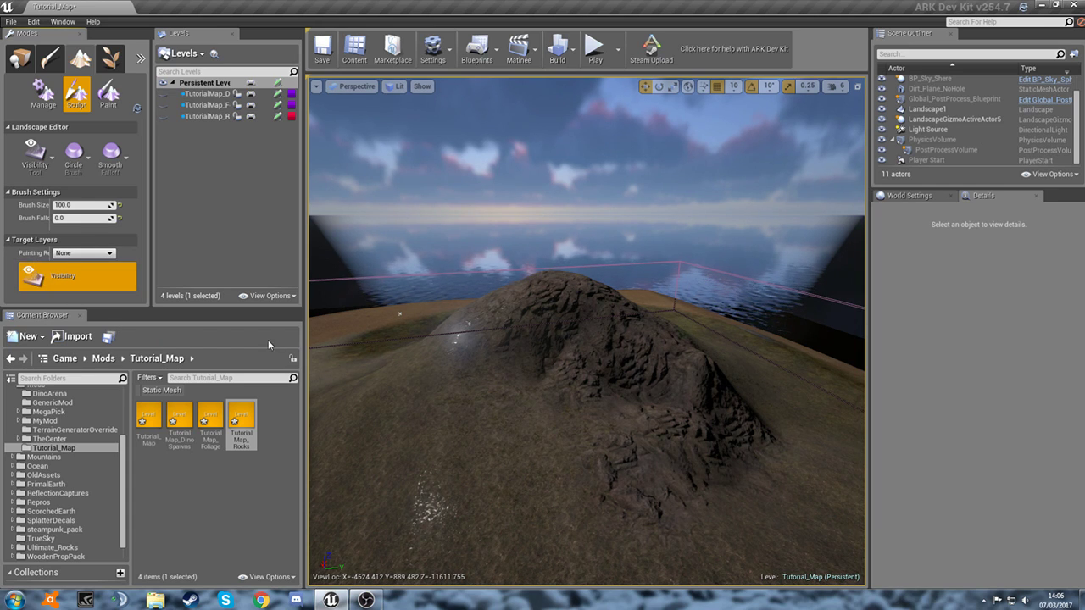
- Set the Visibility brush size to about 197.5 and cut a hole through the landscape on the rocky hillside
mouse_move(362, 364)
right_down()
mouse_move(441, 366)
mouse_move(429, 378)
mouse_move(465, 433)
mouse_move(543, 433)
mouse_move(483, 416)
mouse_move(465, 483)
mouse_move(461, 412)
mouse_move(530, 293)
right_up()
key(w)
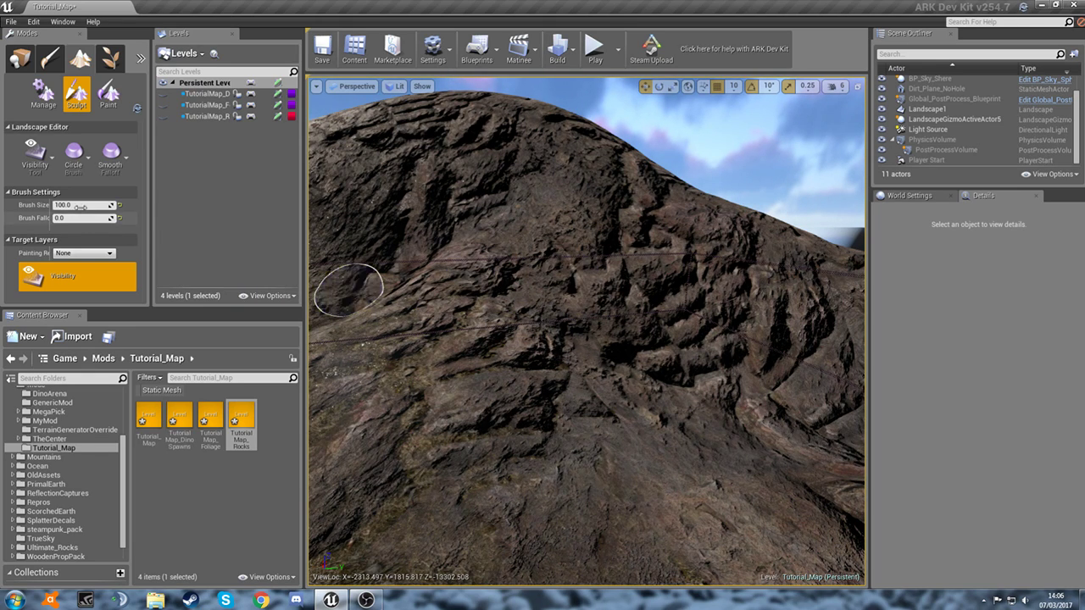
mouse_move(78, 205)
mouse_down()
mouse_move(94, 205)
mouse_move(83, 205)
mouse_up()
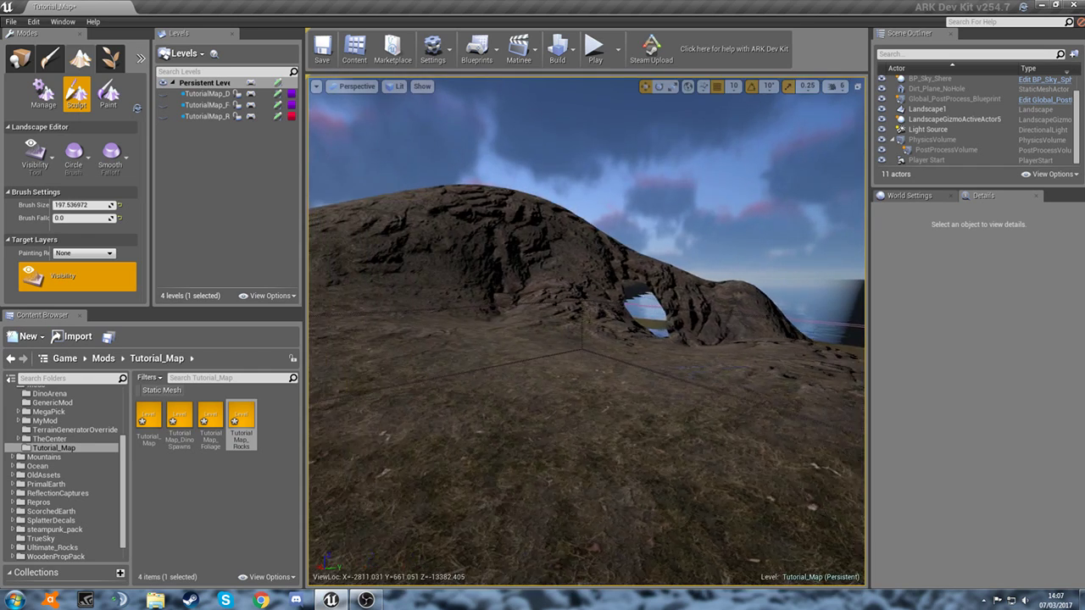
- Inspect the hole in the hillside and paint along its lower edge with the Visibility brush to extend the opening
mouse_move(662, 316)
right_down()
mouse_move(746, 339)
mouse_move(733, 341)
mouse_move(700, 400)
mouse_move(662, 315)
right_up()
key(w)
right_drag(718, 457, 718, 457)
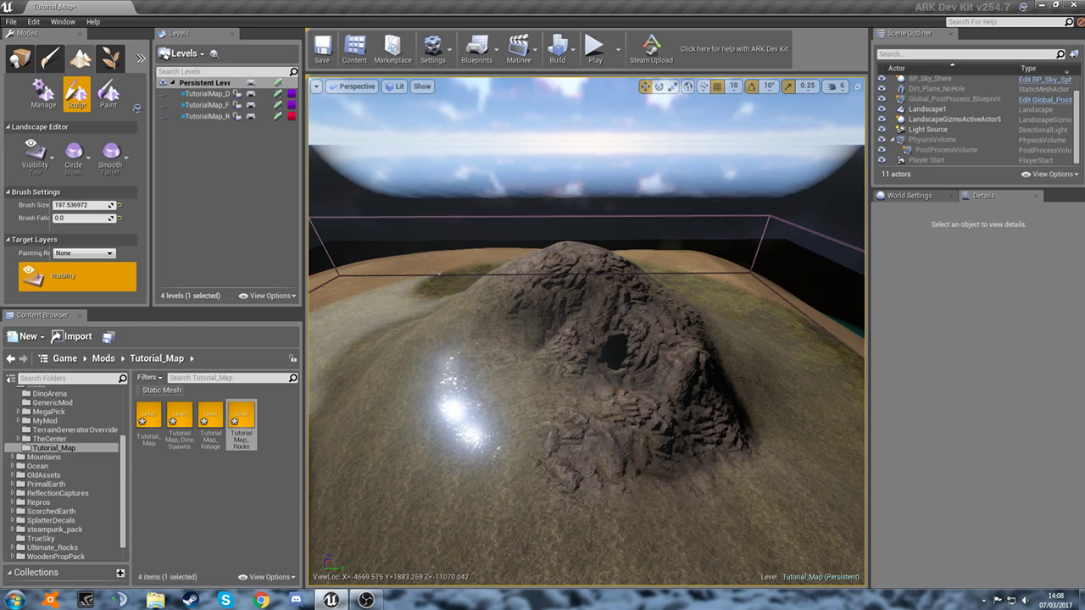
key(w)
right_drag(639, 456, 639, 456)
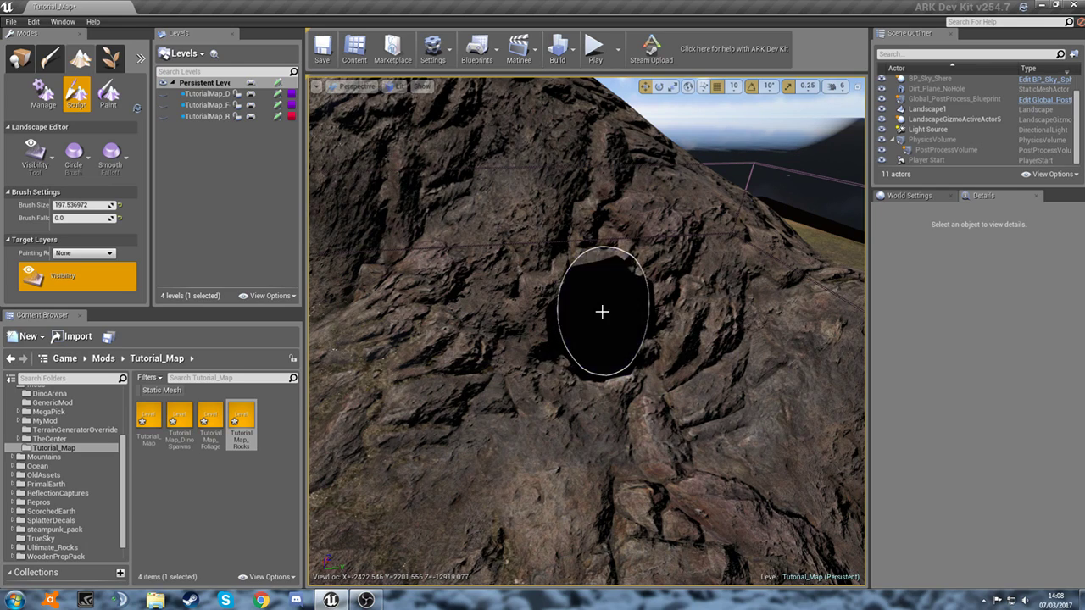
mouse_move(583, 348)
mouse_down()
mouse_move(584, 339)
mouse_move(576, 351)
mouse_move(597, 348)
mouse_move(567, 354)
mouse_move(593, 366)
mouse_up()
key(w)
mouse_move(589, 381)
right_down()
mouse_move(588, 356)
mouse_move(588, 381)
right_up()
key(s)
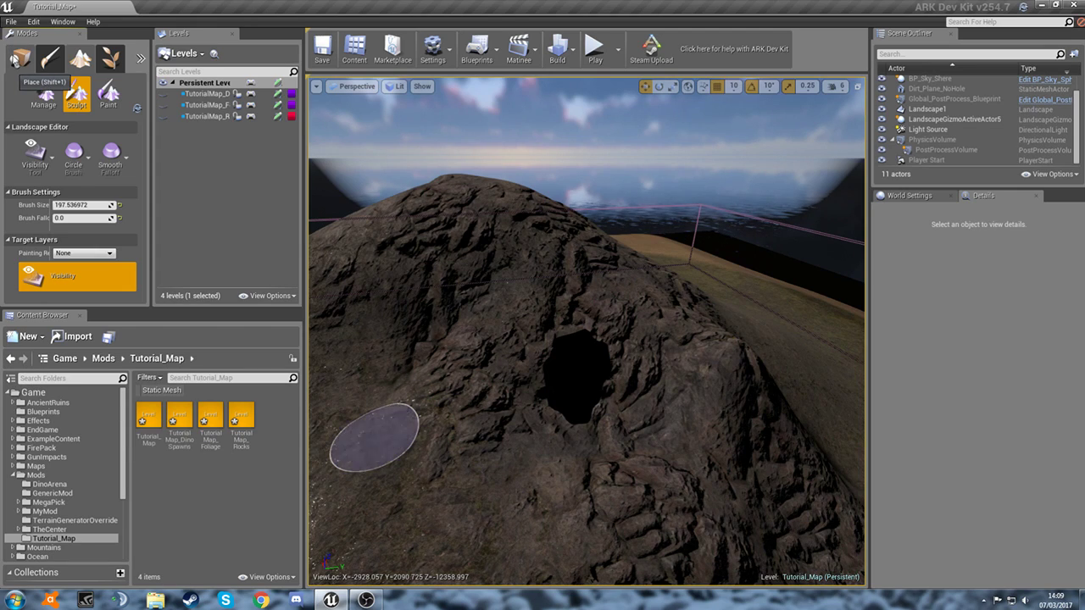
- Switch to placement mode and search the whole Game folder for "rocks"
click(17, 60)
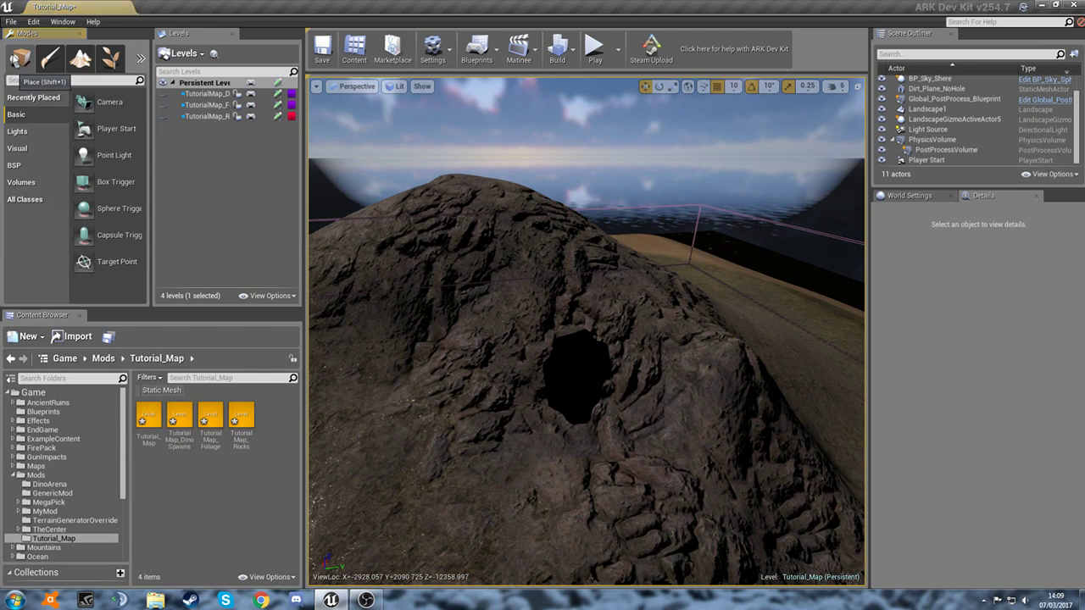
click(63, 394)
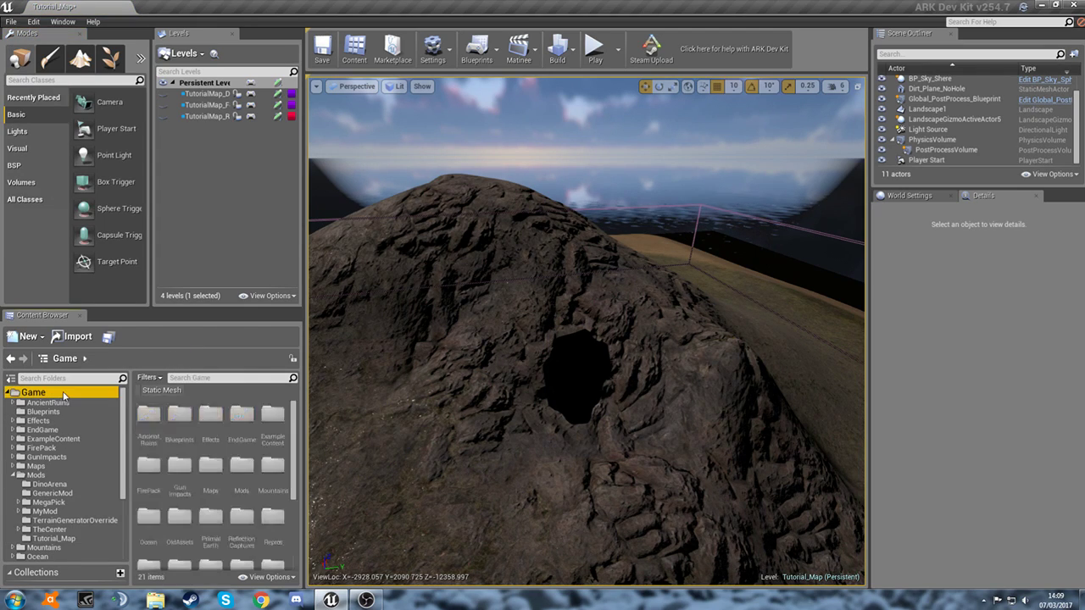
click(208, 380)
text(r)
text(o)
text(ro)
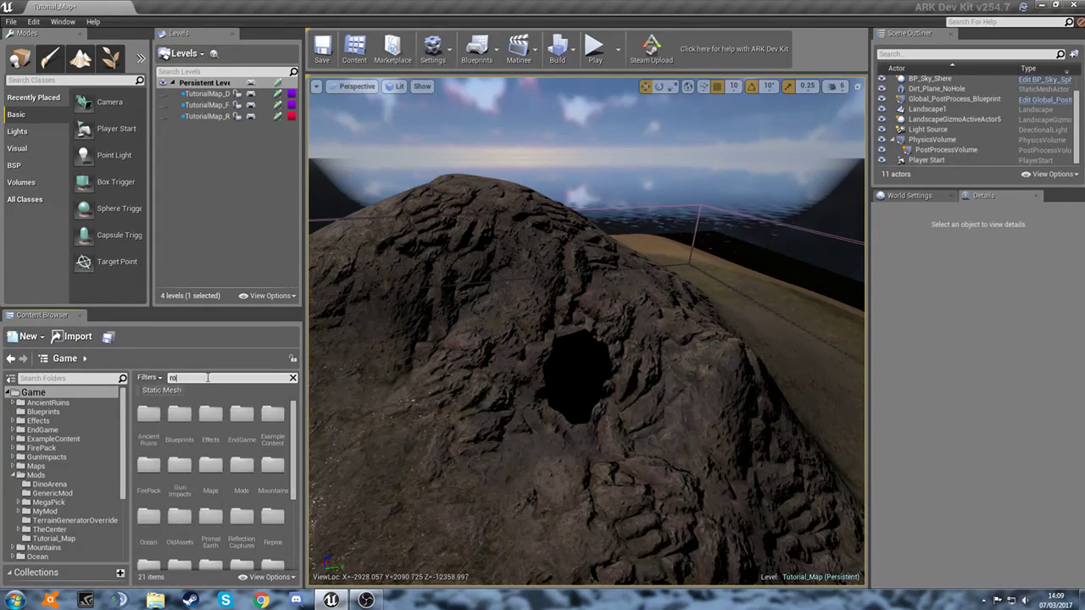
text(cks)
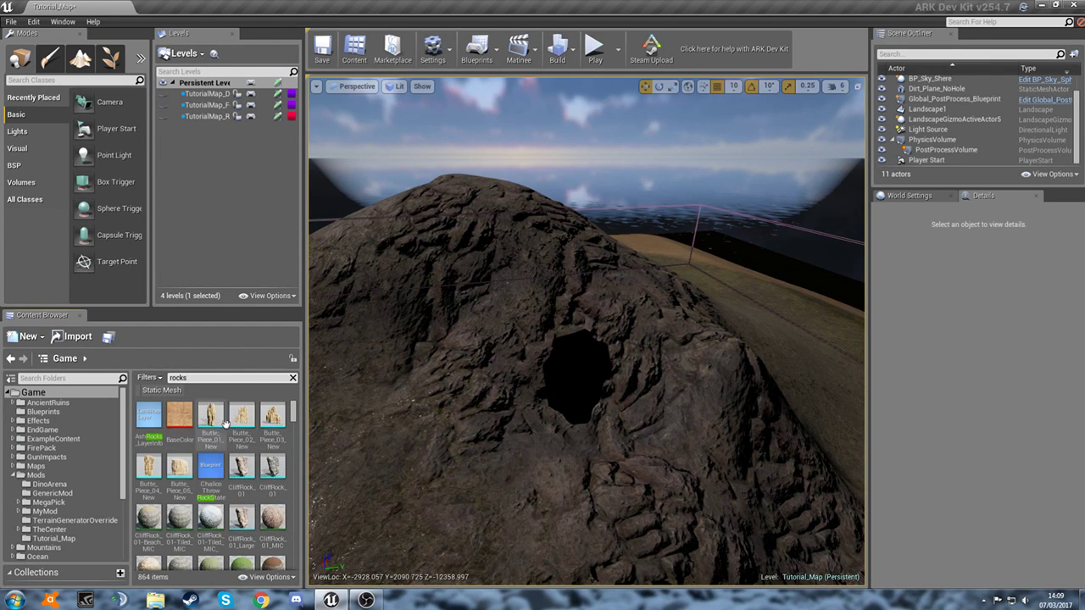
- Look through the mixed rock search results for meshes suited to the cave entrance
scroll(251, 460, down, 3)
scroll(252, 460, down, 8)
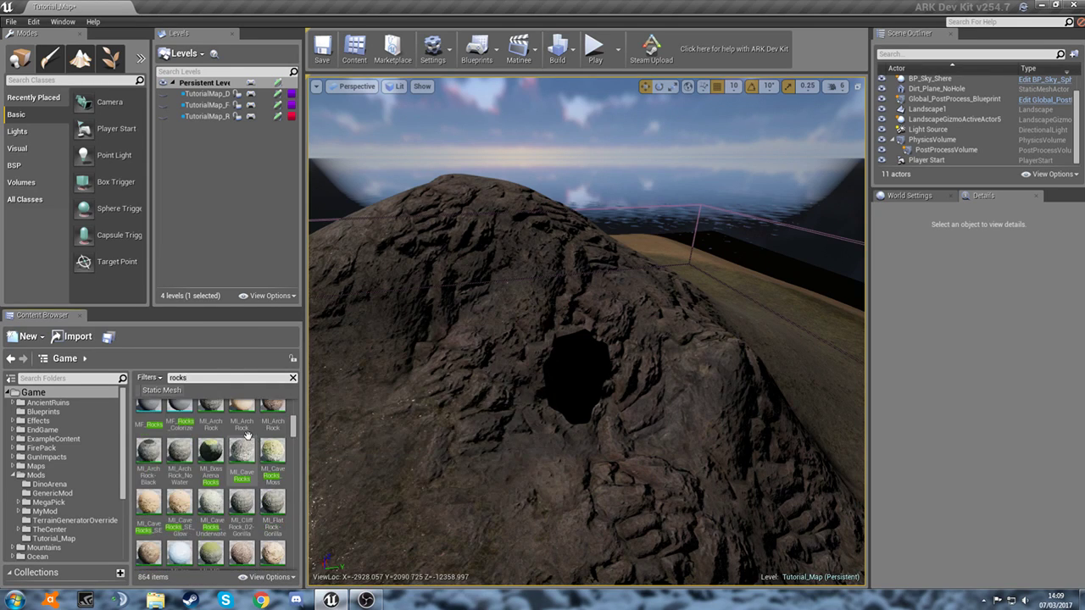
scroll(247, 435, down, 6)
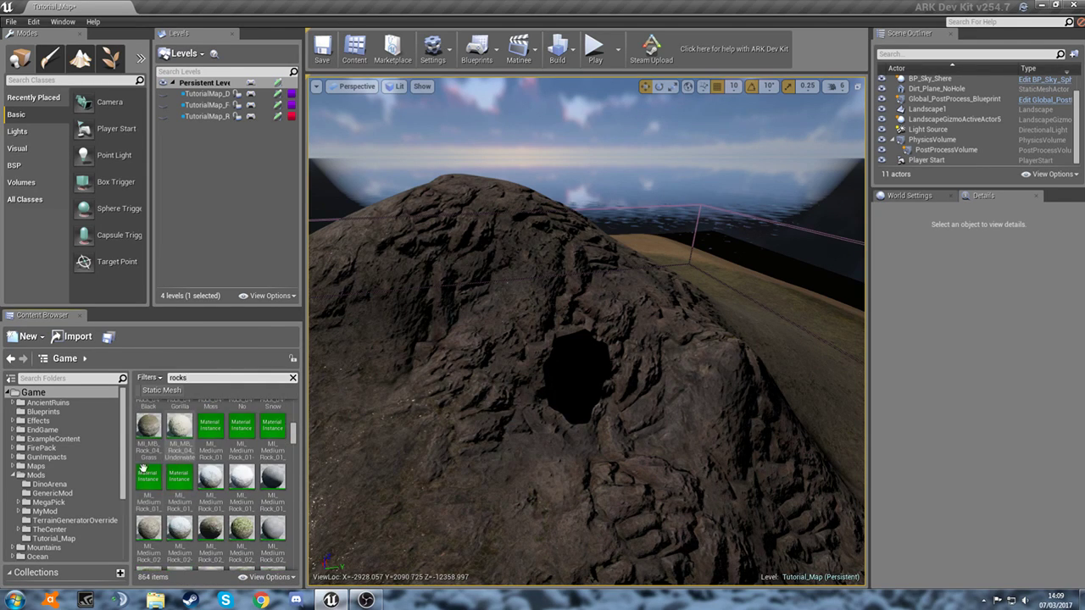
scroll(219, 480, down, 4)
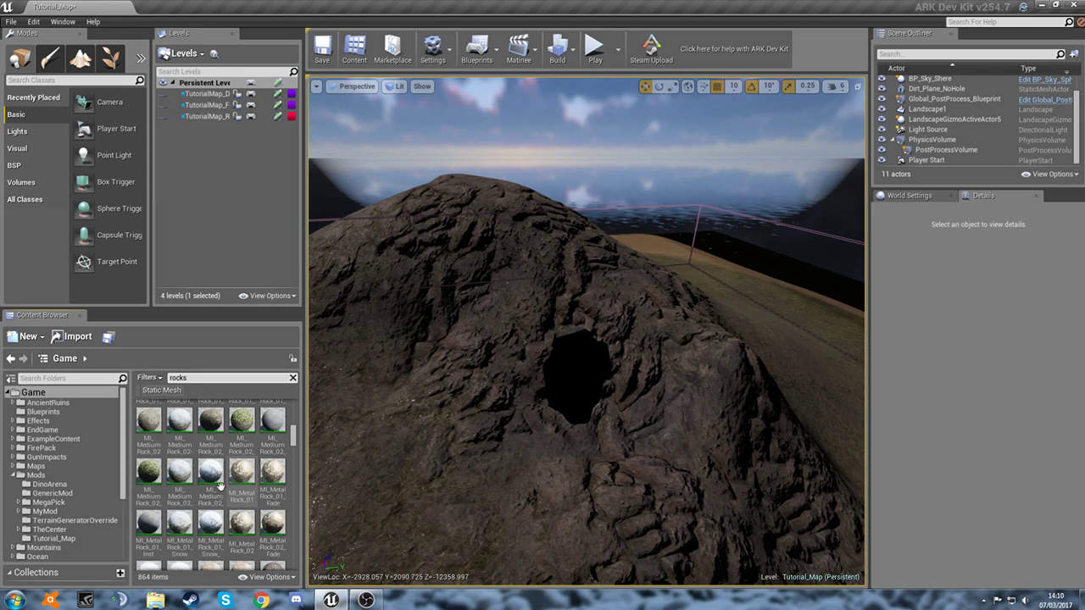
scroll(218, 480, down, 5)
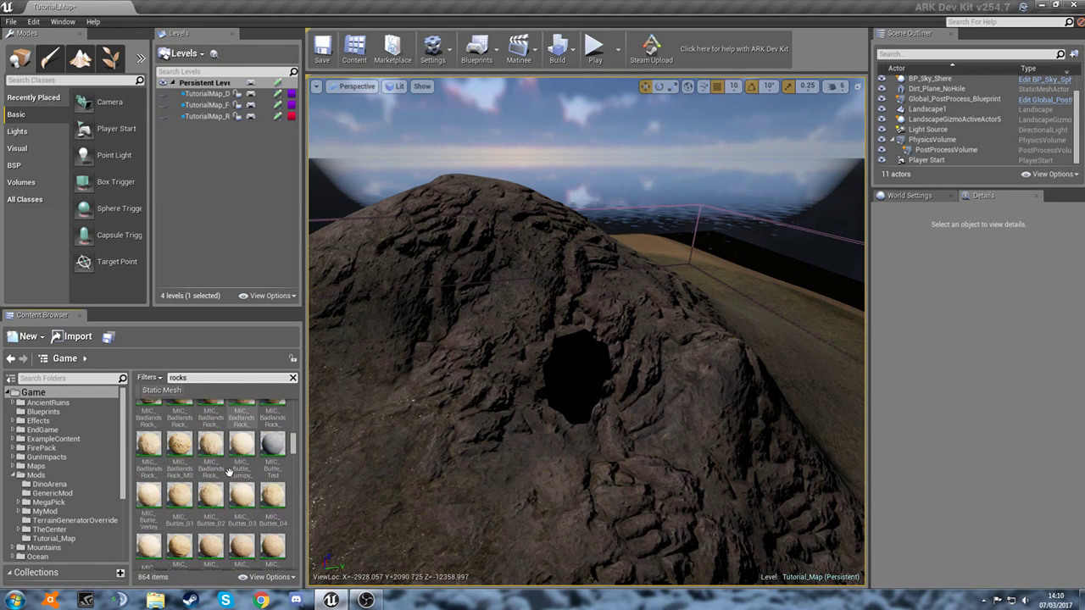
scroll(228, 472, down, 6)
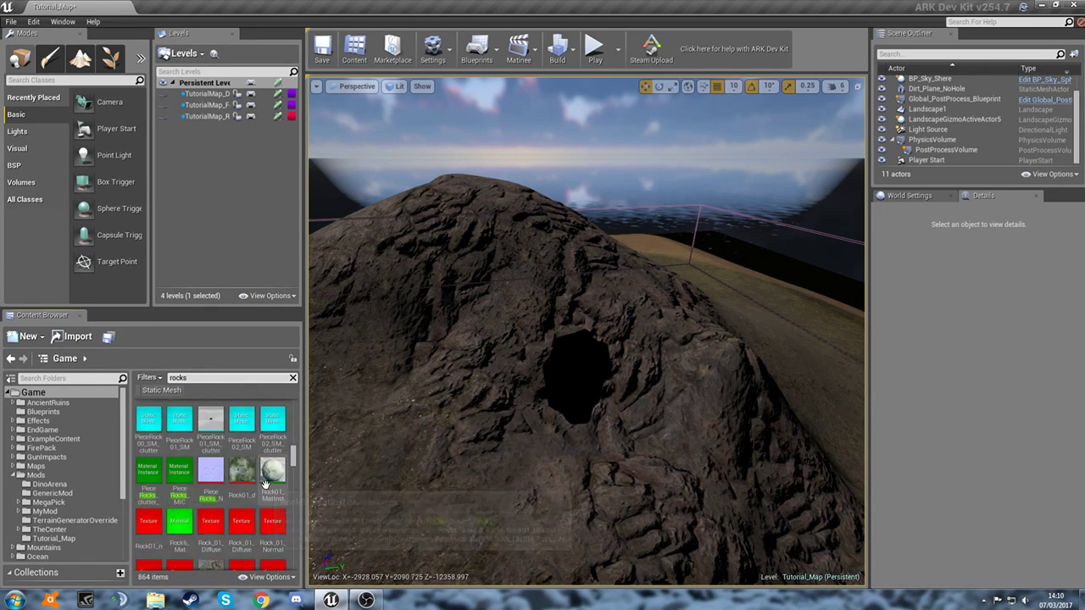
scroll(265, 483, down, 7)
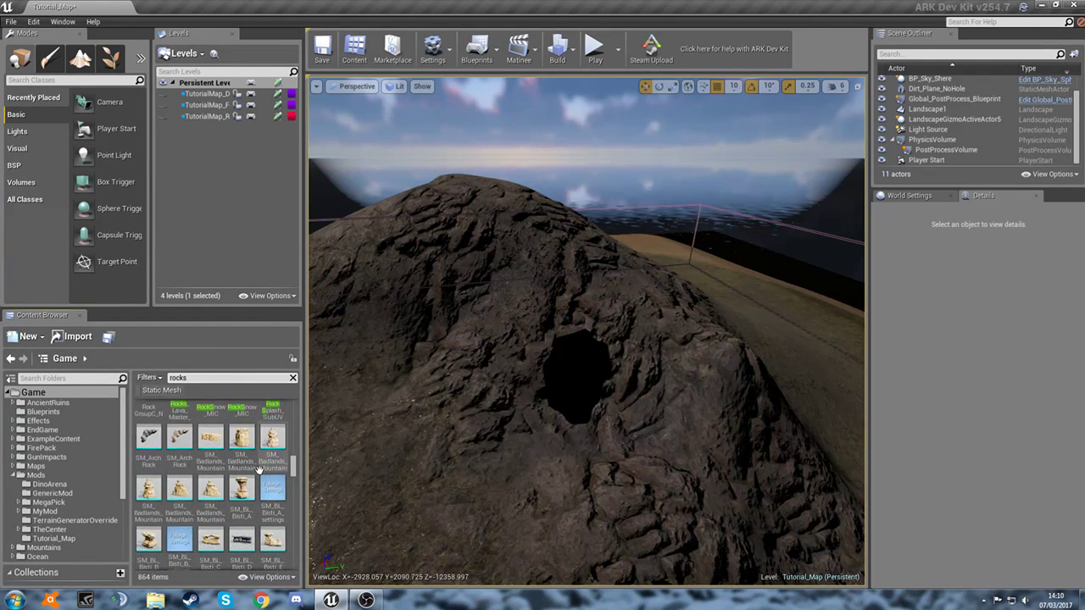
scroll(214, 498, up, 1)
scroll(216, 496, up, 6)
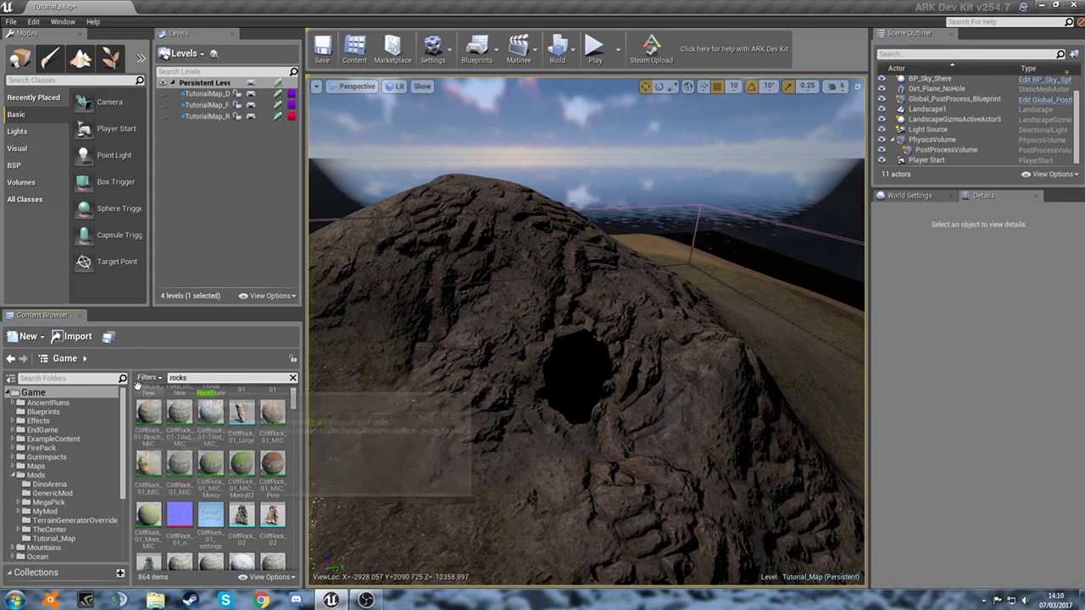
- Limit the rock search results to static meshes and look through the tunnel, arch, butte and canyon pieces
click(163, 381)
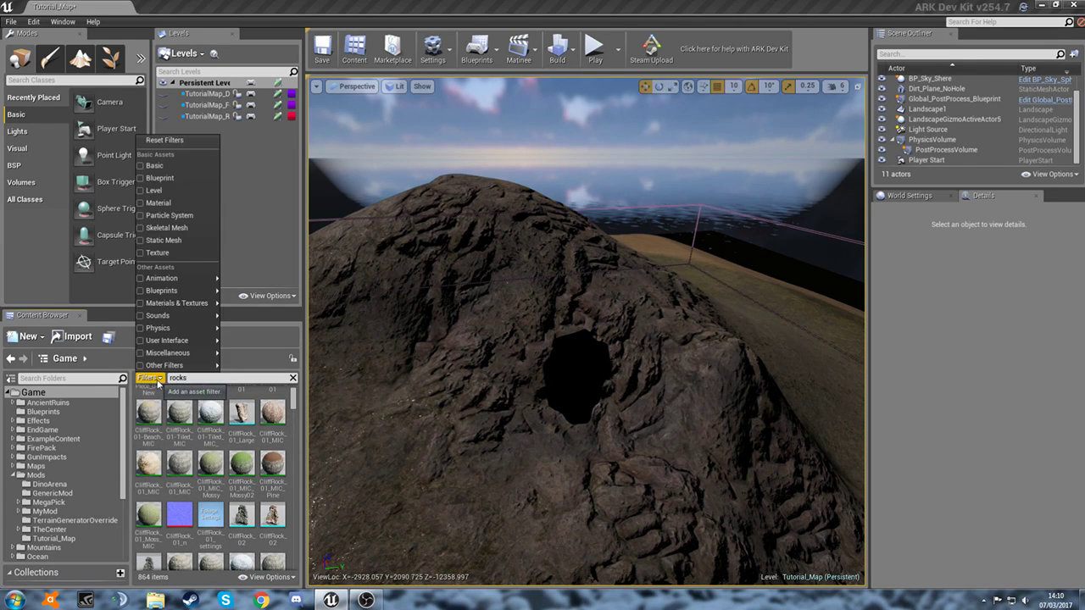
click(170, 242)
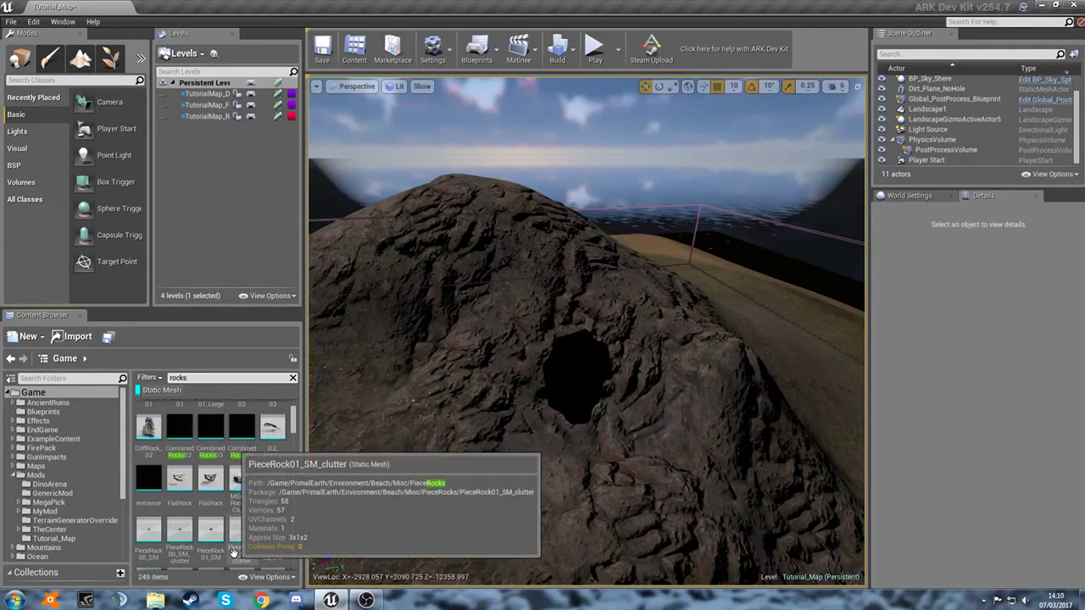
scroll(252, 494, up, 2)
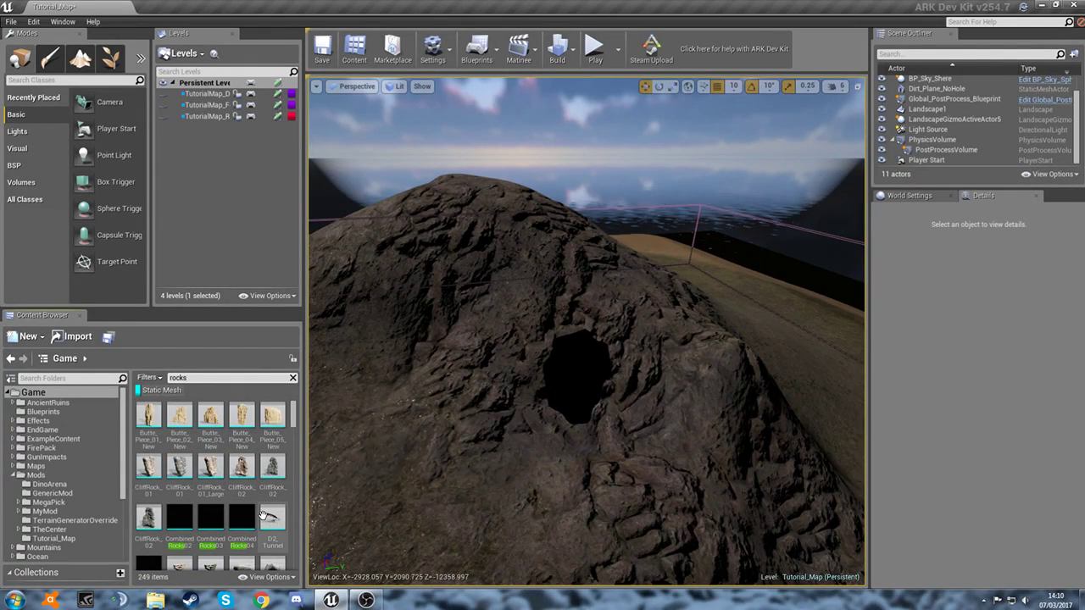
mouse_move(264, 514)
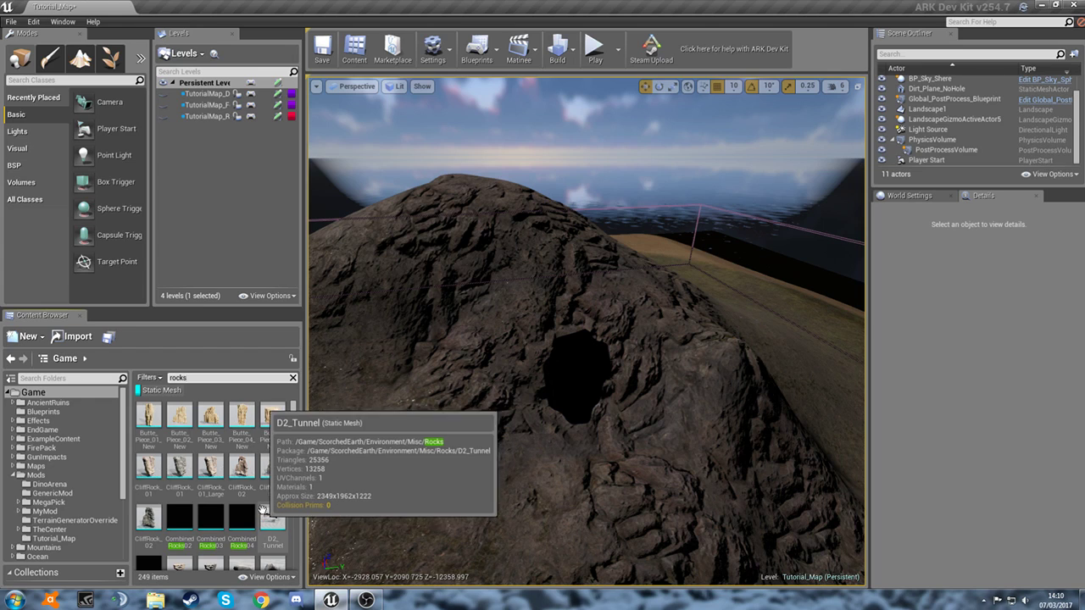
scroll(212, 491, down, 3)
scroll(141, 471, down, 5)
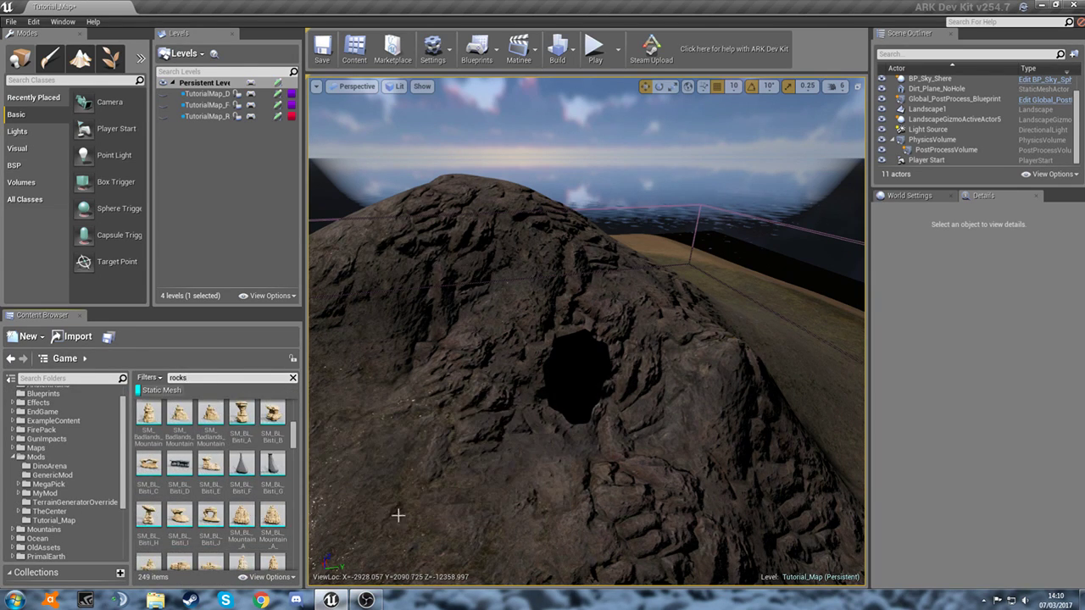
scroll(247, 500, down, 5)
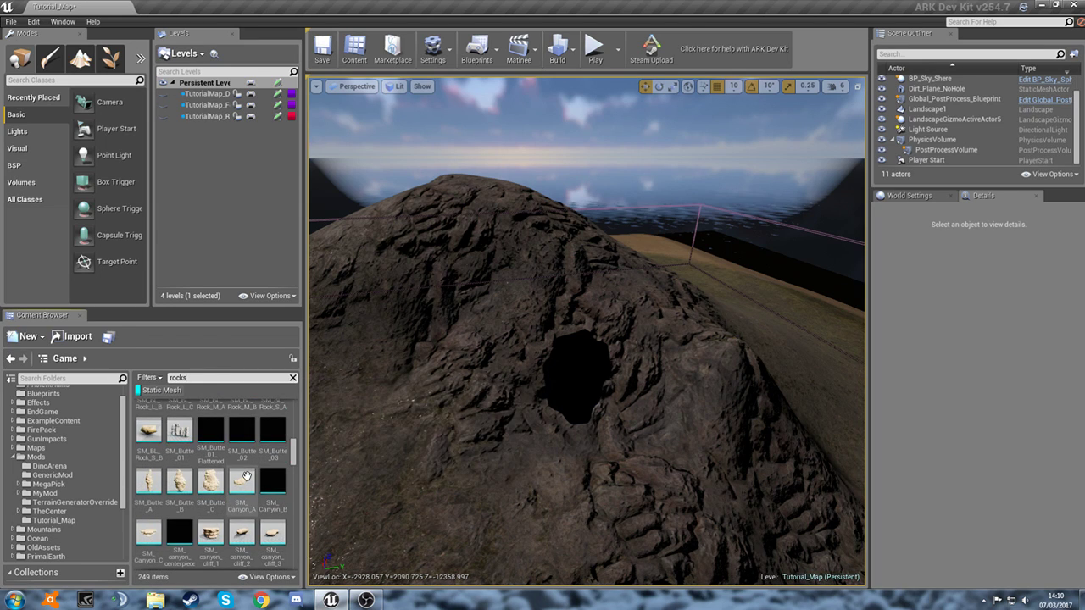
scroll(246, 479, up, 5)
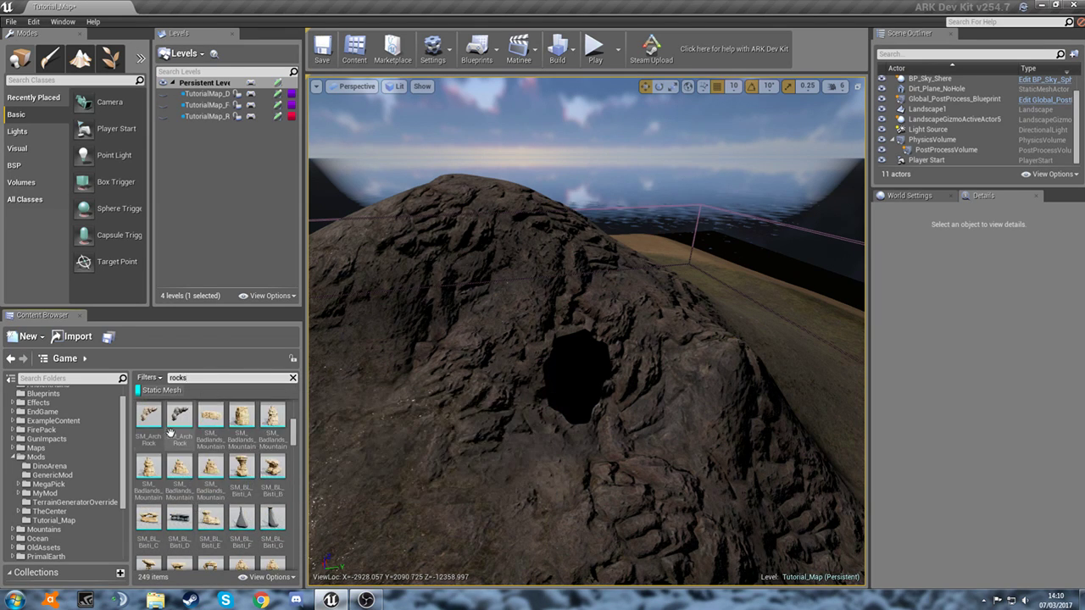
- Try the SM_ArchRock mesh at the cave opening, inspect its size and delete it
drag(175, 492, 479, 346)
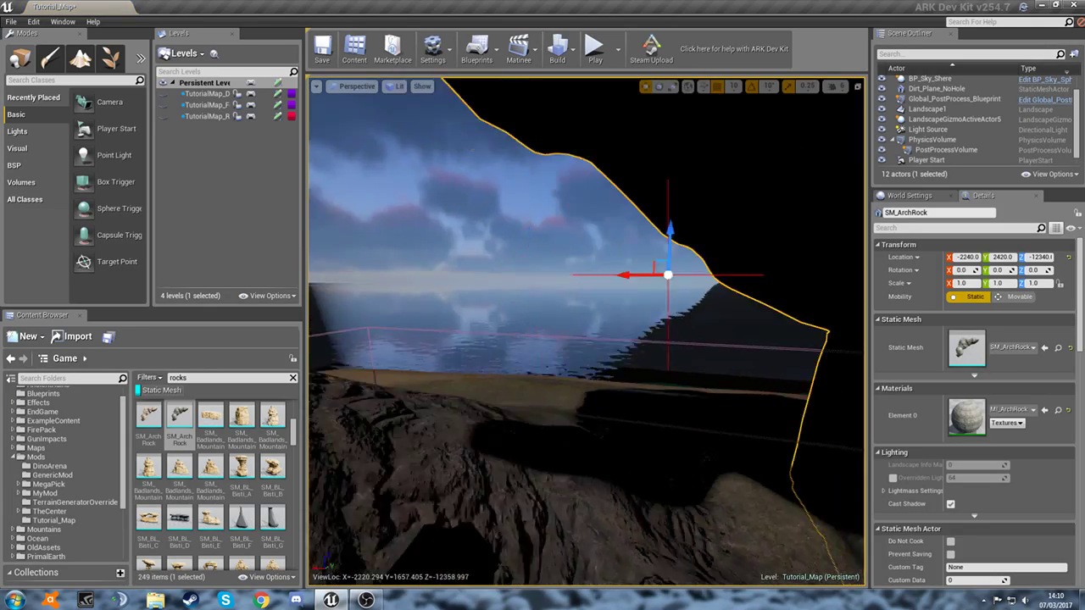
right_drag(587, 331, 720, 341)
right_drag(684, 254, 617, 246)
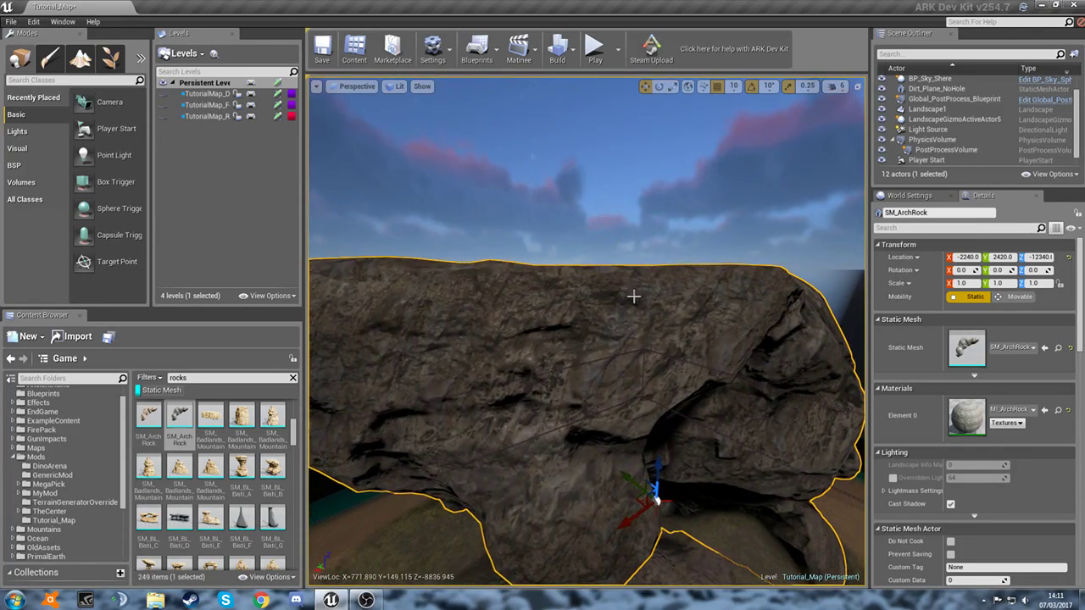
key(Delete)
- Place a CliffRock_02 mesh beside the cave opening and sink it into the hillside at X -1310, Y 2860, Z -14370
right_drag(632, 338, 503, 405)
scroll(235, 475, up, 3)
scroll(270, 474, up, 2)
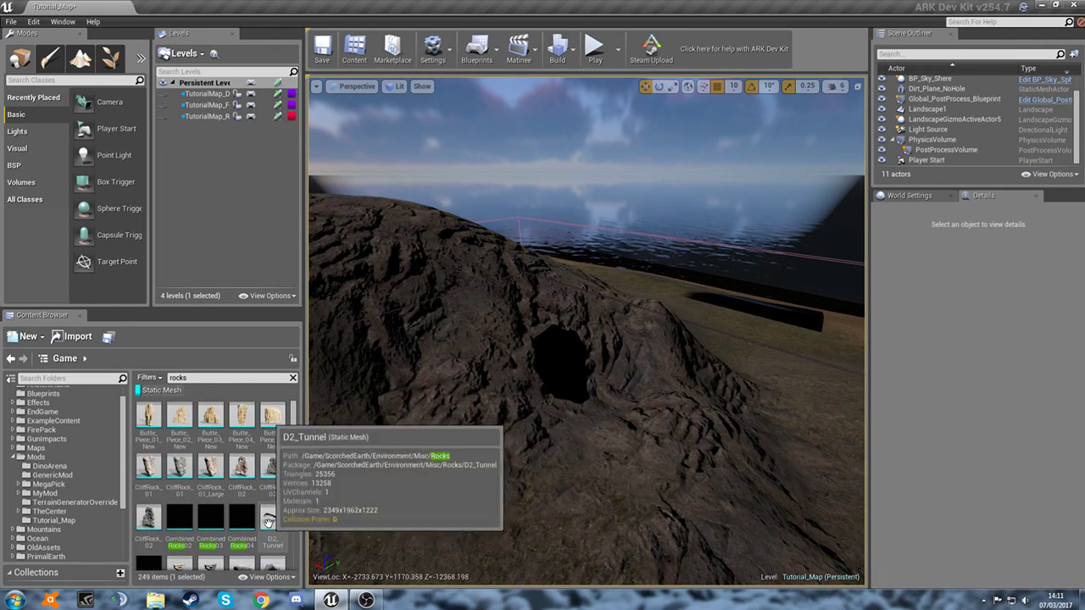
drag(269, 474, 738, 437)
key(f)
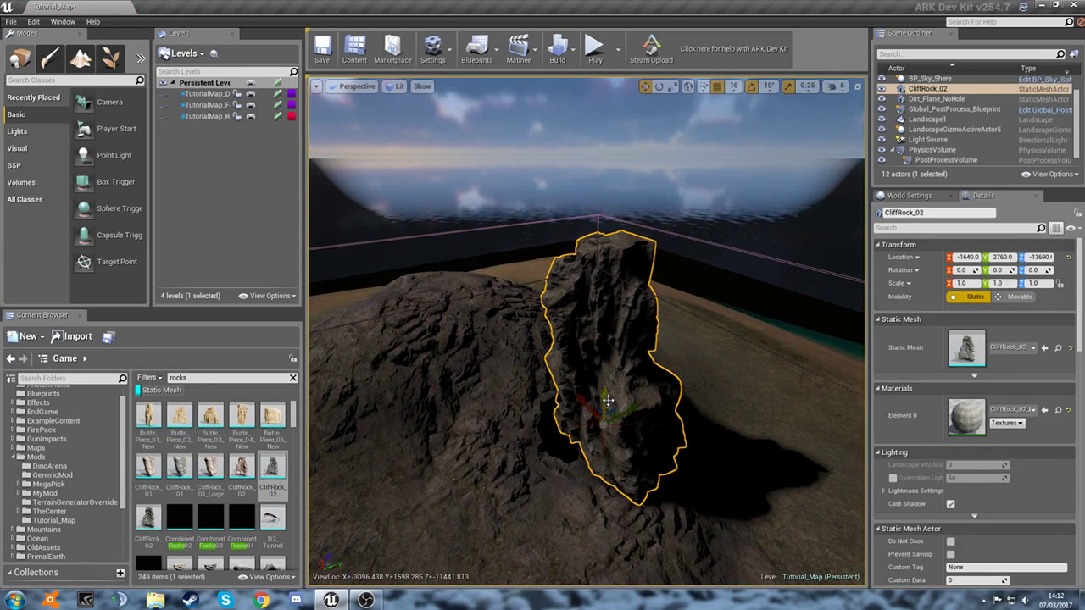
drag(607, 400, 595, 456)
right_drag(595, 455, 607, 452)
key(w)
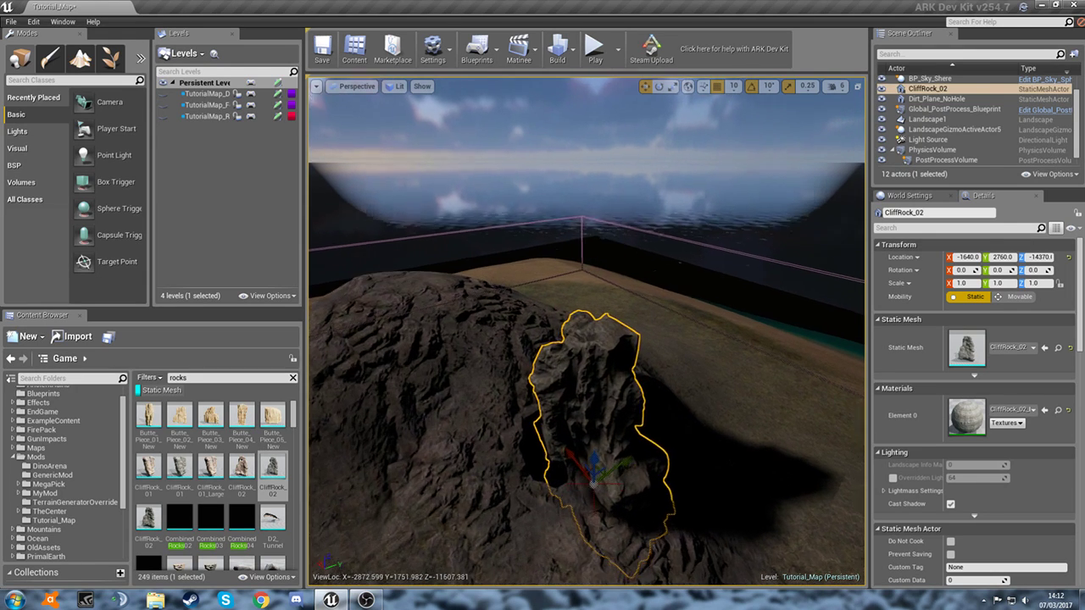
drag(603, 432, 549, 407)
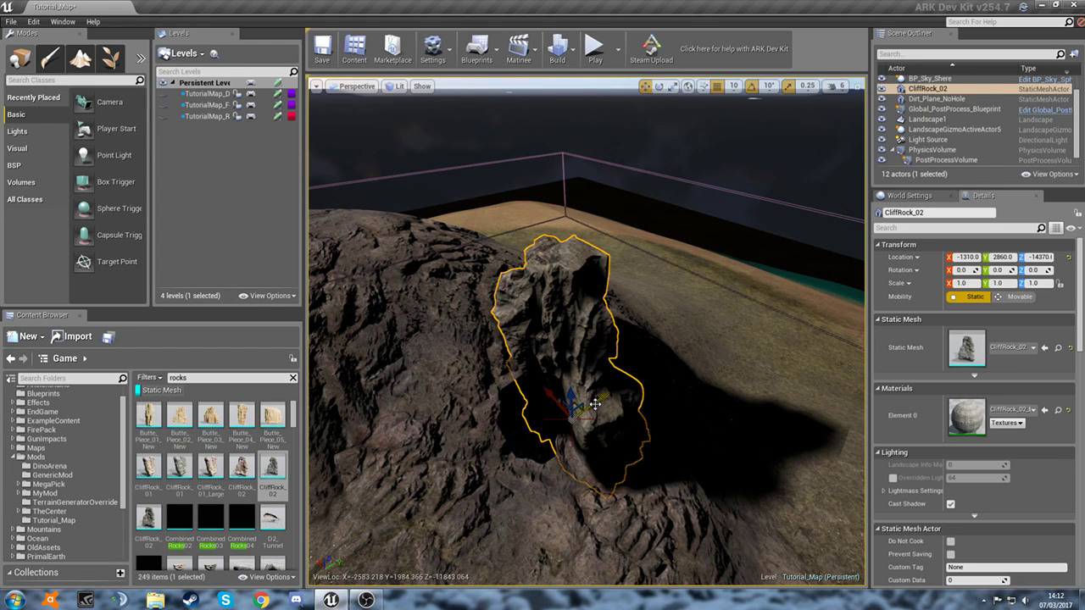
- Duplicate the cliff rock along Y to the opposite side of the cave opening, at Y 1950
alt+drag(595, 404, 507, 441)
right_drag(632, 413, 502, 377)
key(s)
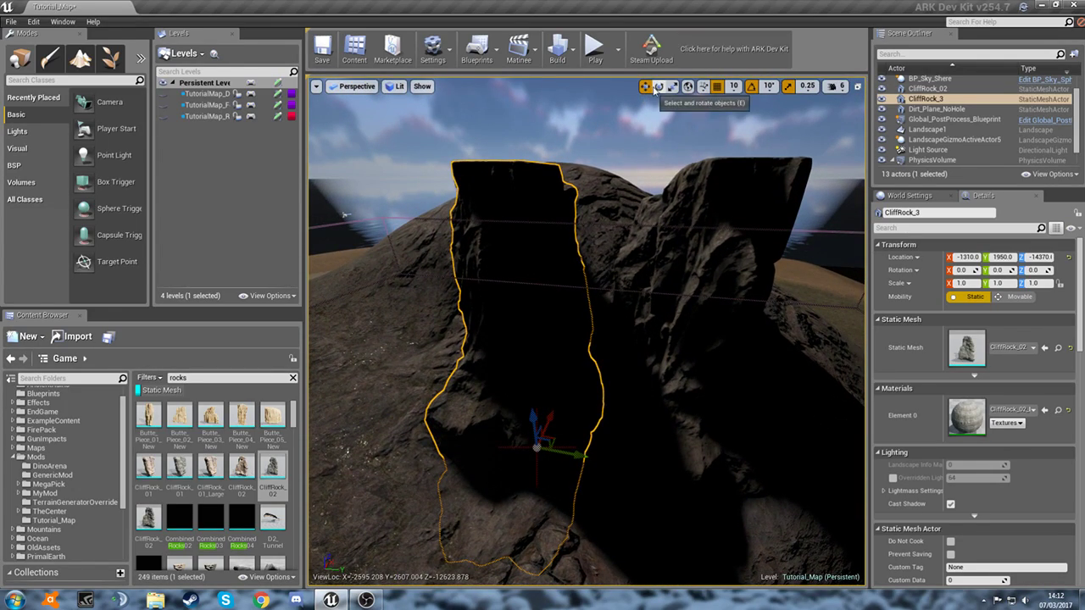
- Tilt the duplicated cliff rock -20 degrees about Y and move it to X -1280, Y 1850, Z -14420
click(658, 86)
drag(555, 400, 549, 422)
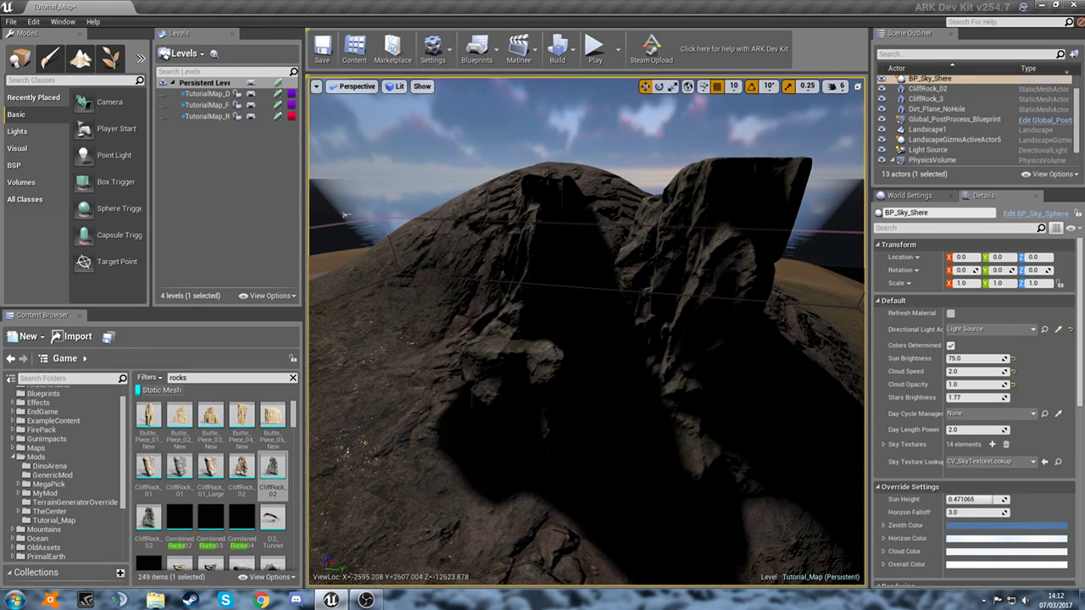
right_drag(583, 256, 585, 322)
key(w)
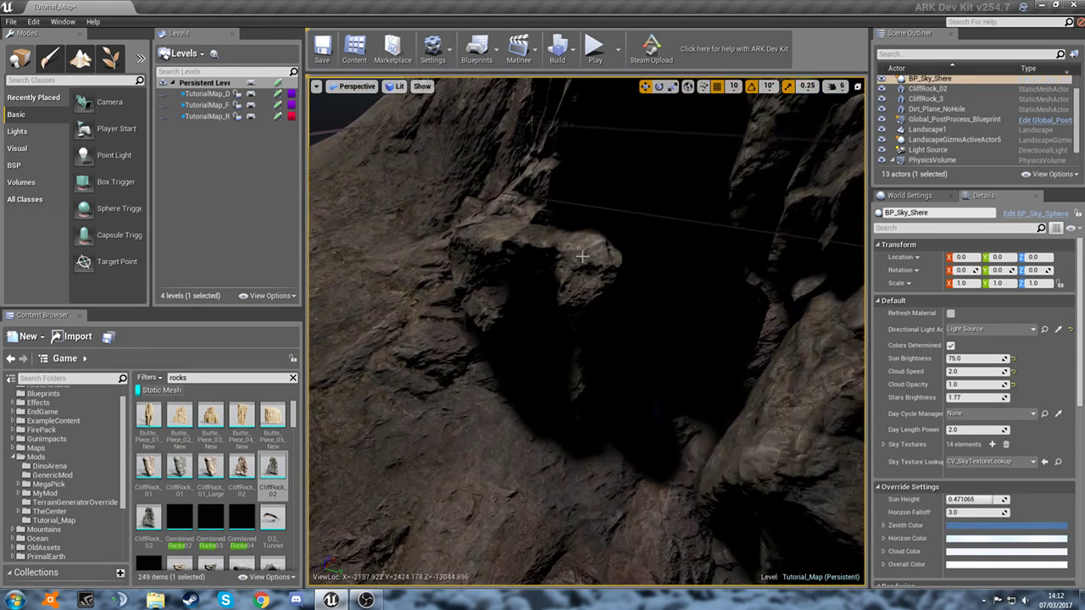
click(644, 218)
right_drag(644, 218, 571, 316)
drag(528, 444, 479, 438)
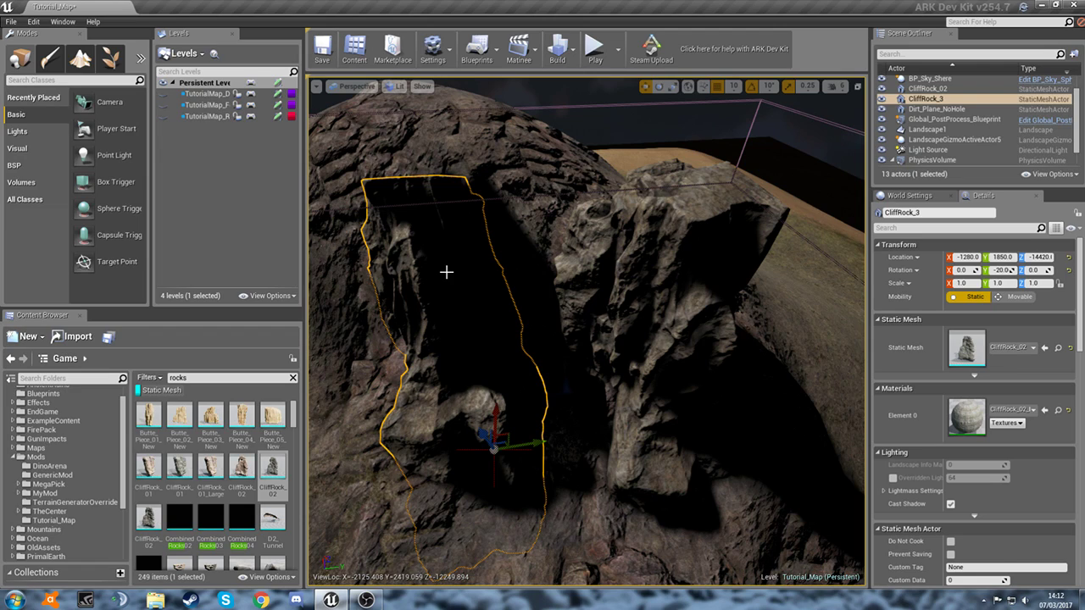
- Show the viewport unlit and shift the duplicated cliff rock to Y 1800
click(396, 86)
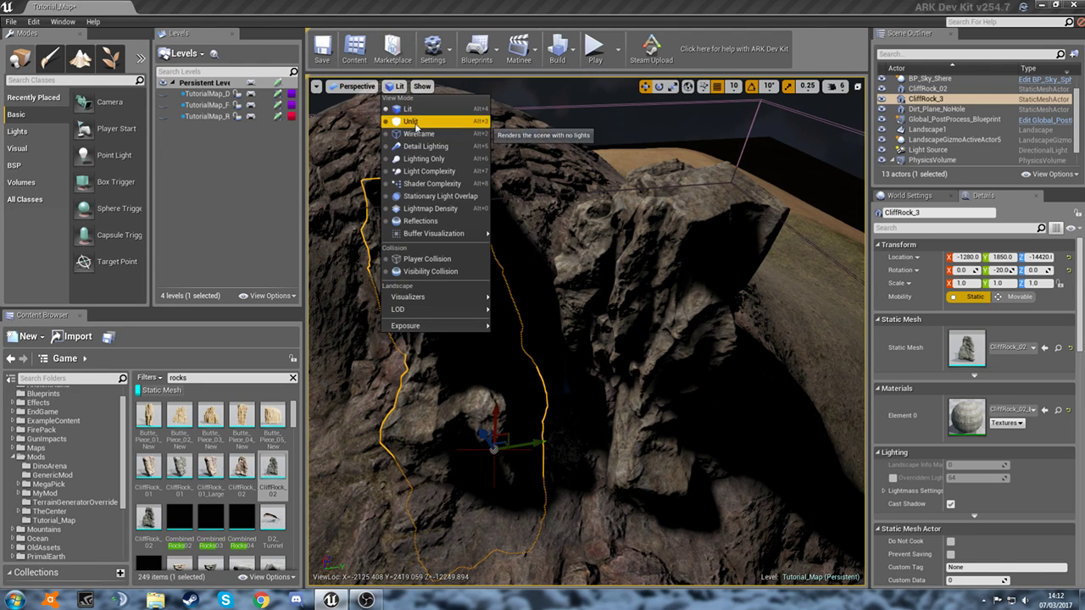
click(410, 121)
right_drag(585, 331, 582, 298)
drag(507, 444, 500, 443)
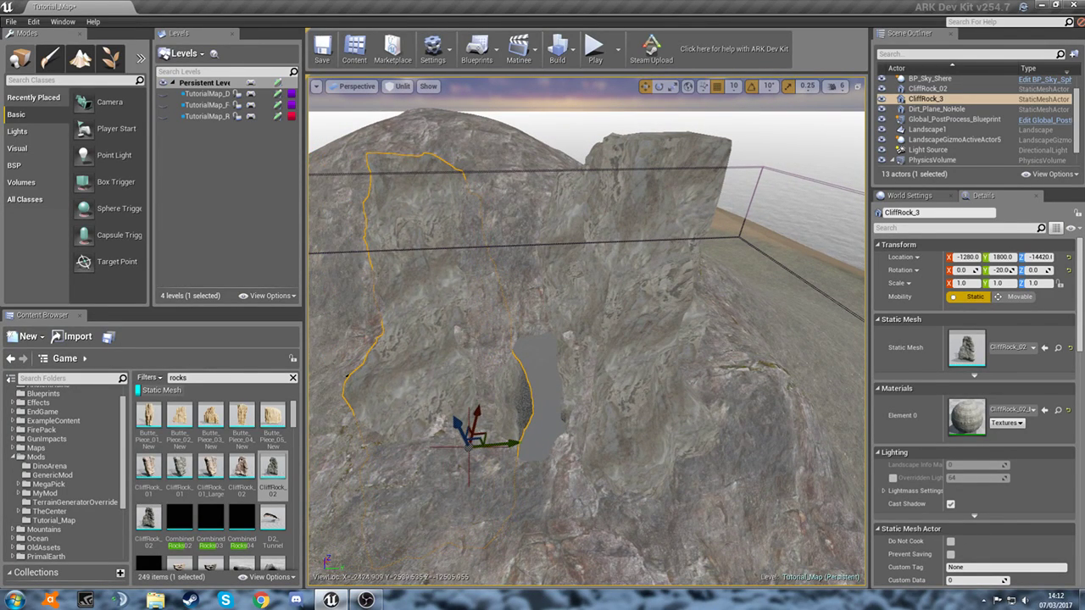
- Rotate the duplicated cliff rock to about 10.62, -19.6 and -3.61 degrees and move it to Y 1720
click(658, 86)
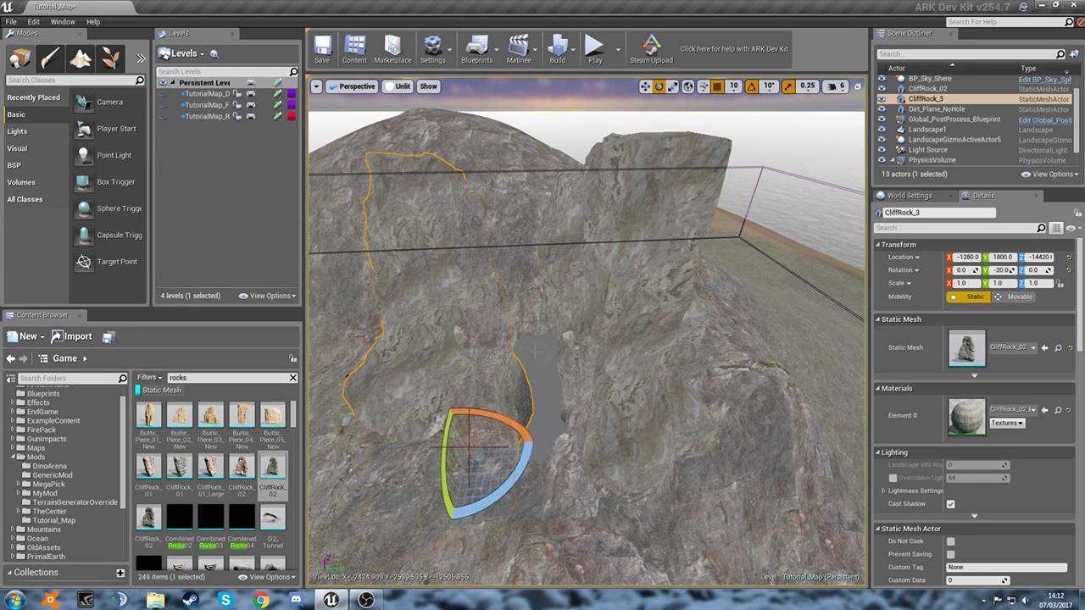
drag(494, 415, 495, 445)
click(645, 87)
right_drag(495, 446, 525, 446)
key(a)
- Place an SM_Cave_RockB06 mesh above the cave opening and rotate it to about 119.9 degrees about Z
scroll(222, 474, down, 4)
drag(211, 481, 404, 275)
scroll(261, 500, down, 6)
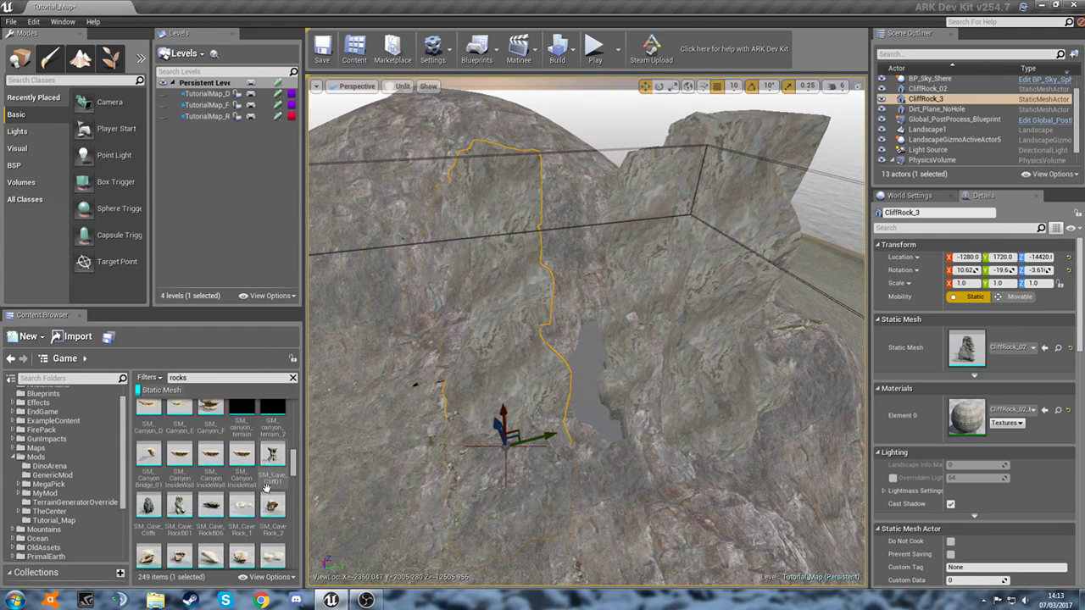
drag(211, 506, 560, 307)
click(659, 86)
drag(576, 346, 509, 349)
- Fit the cave rock between the two cliff rocks over the opening, at X -1120, Y 2360, Z -13290
key(w)
drag(563, 291, 583, 296)
drag(583, 297, 586, 278)
mouse_move(574, 296)
mouse_down()
mouse_move(561, 288)
mouse_move(572, 286)
mouse_up()
right_drag(572, 287, 585, 343)
drag(562, 256, 549, 246)
right_drag(549, 247, 543, 199)
mouse_move(550, 297)
mouse_down()
mouse_move(537, 298)
mouse_move(549, 297)
mouse_up()
- Look through the cave and cliff rock meshes and switch the viewport back to Lit shading
scroll(245, 458, down, 2)
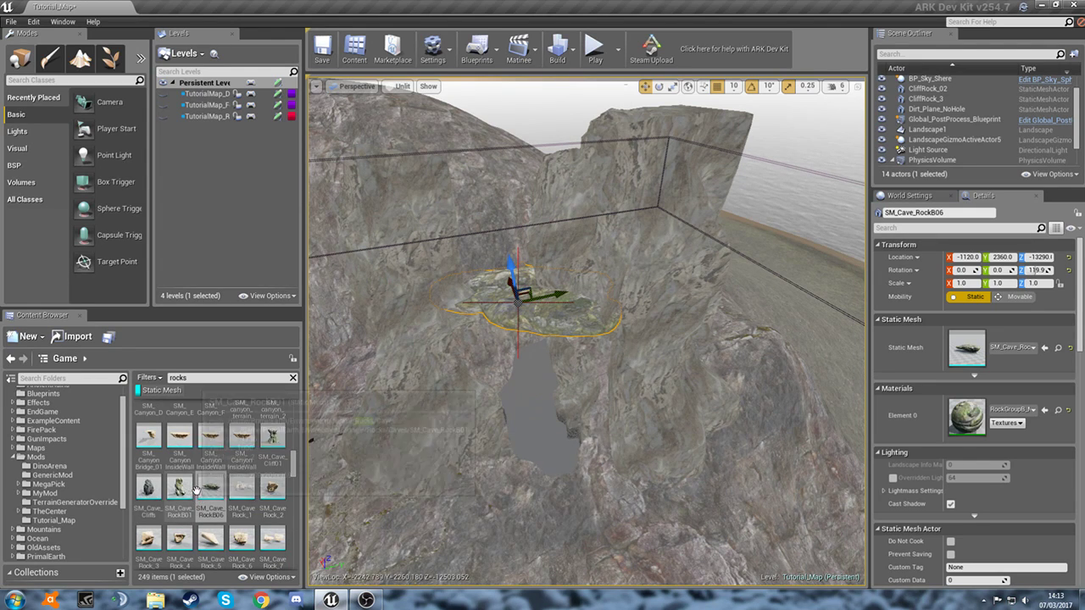
scroll(223, 495, down, 1)
scroll(236, 475, down, 2)
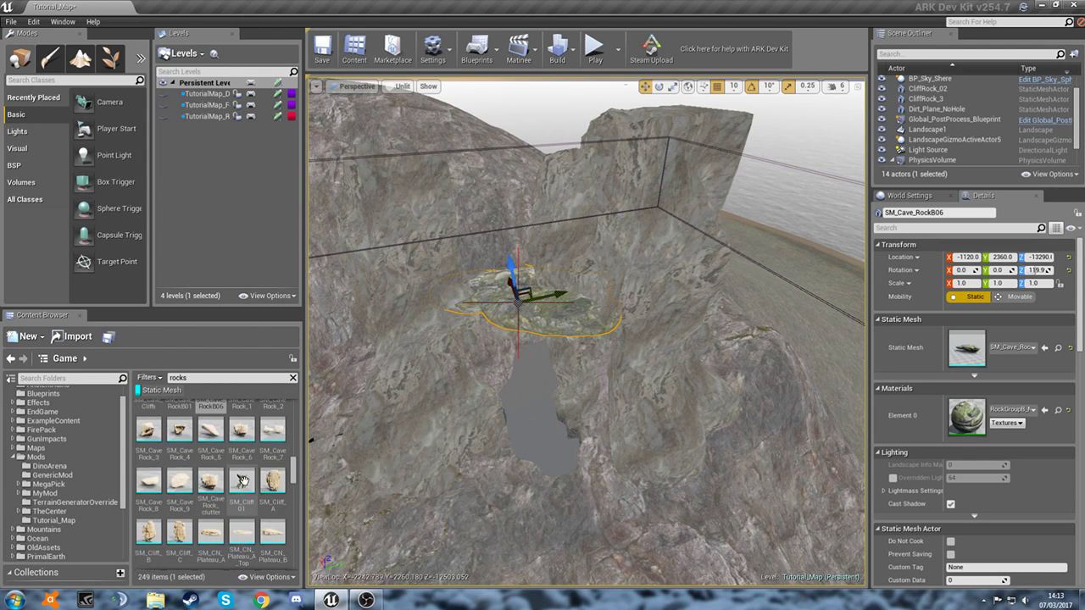
scroll(243, 503, up, 2)
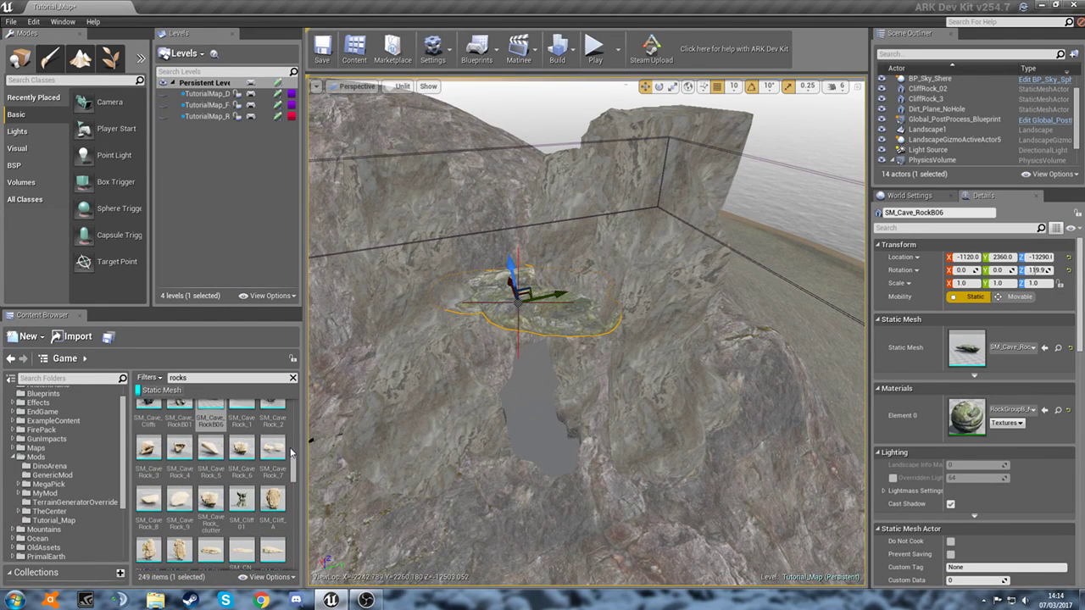
click(402, 86)
click(408, 110)
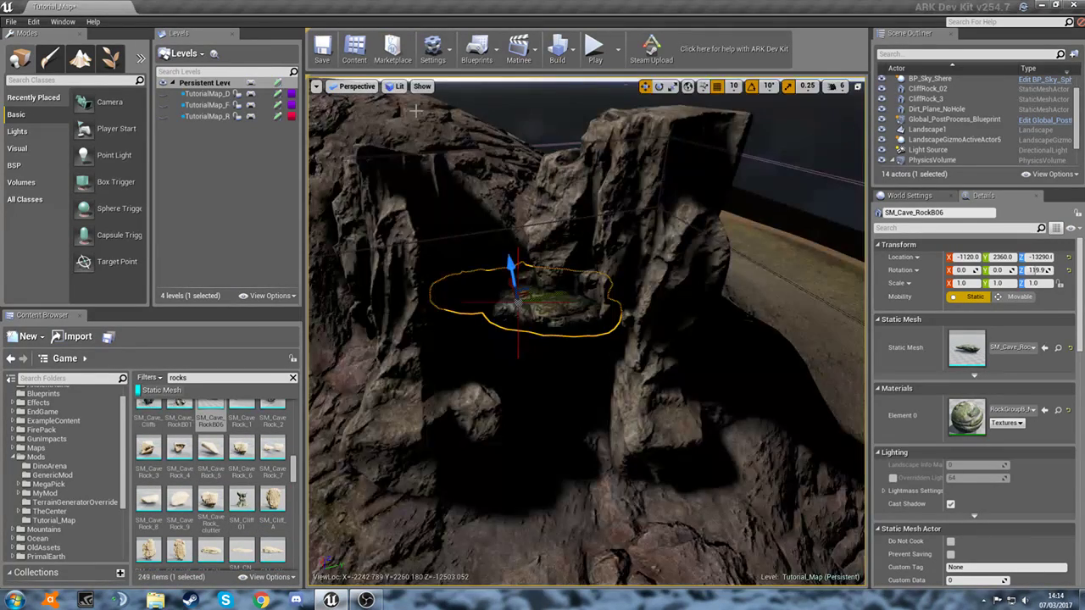
key(s)
right_drag(543, 331, 561, 349)
- Search the static meshes for "rock" and place a FlatRock mesh at X -1800, Y 3220, Z -13480
scroll(221, 474, up, 5)
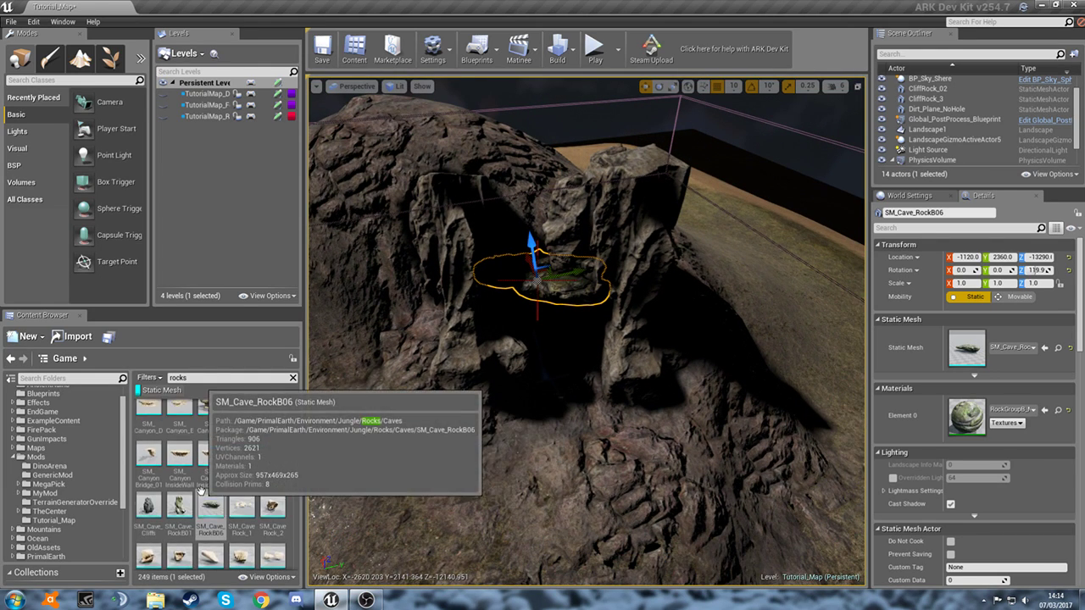
scroll(271, 483, down, 4)
scroll(271, 483, down, 5)
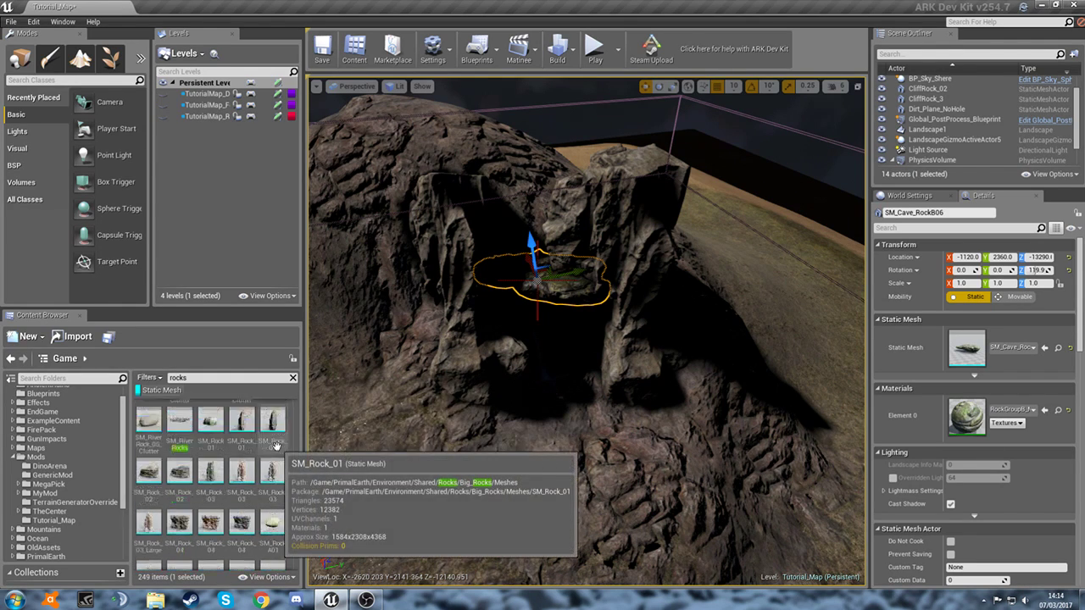
scroll(175, 460, down, 3)
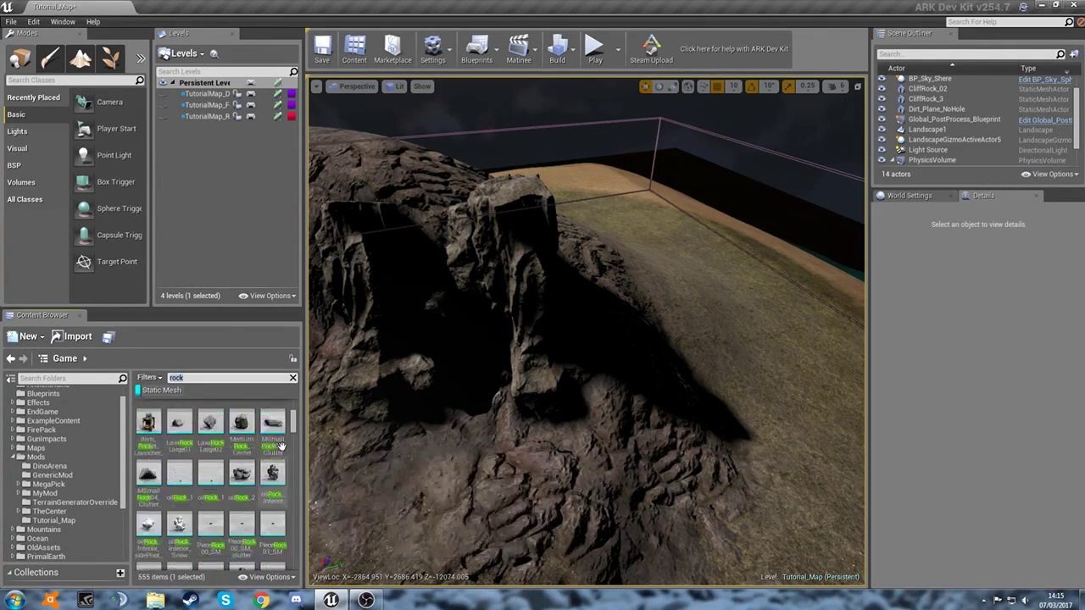
scroll(275, 454, up, 5)
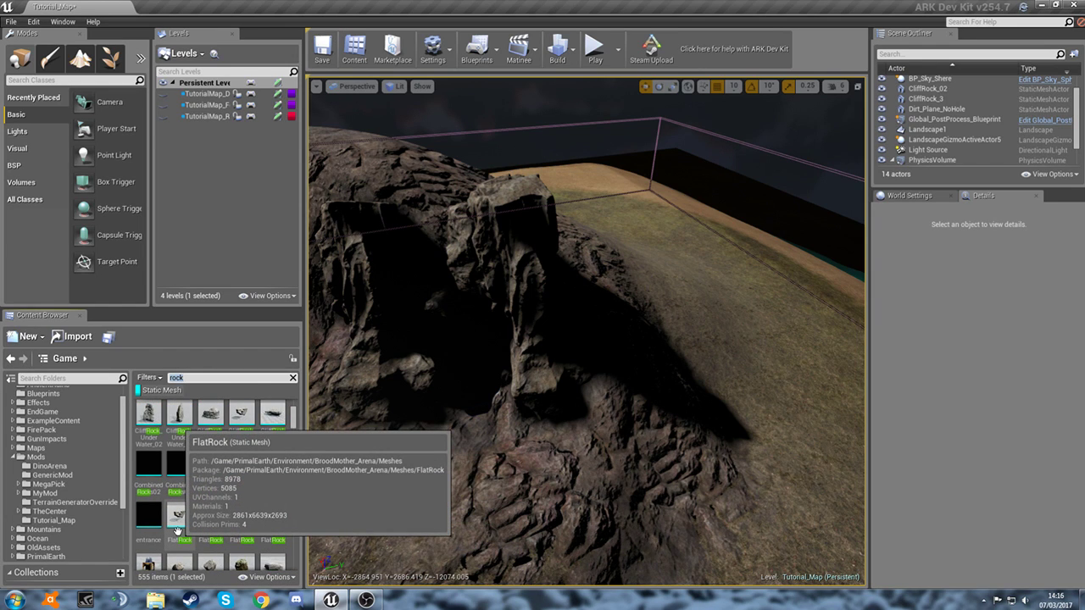
drag(178, 532, 601, 352)
key(s)
right_drag(601, 354, 595, 374)
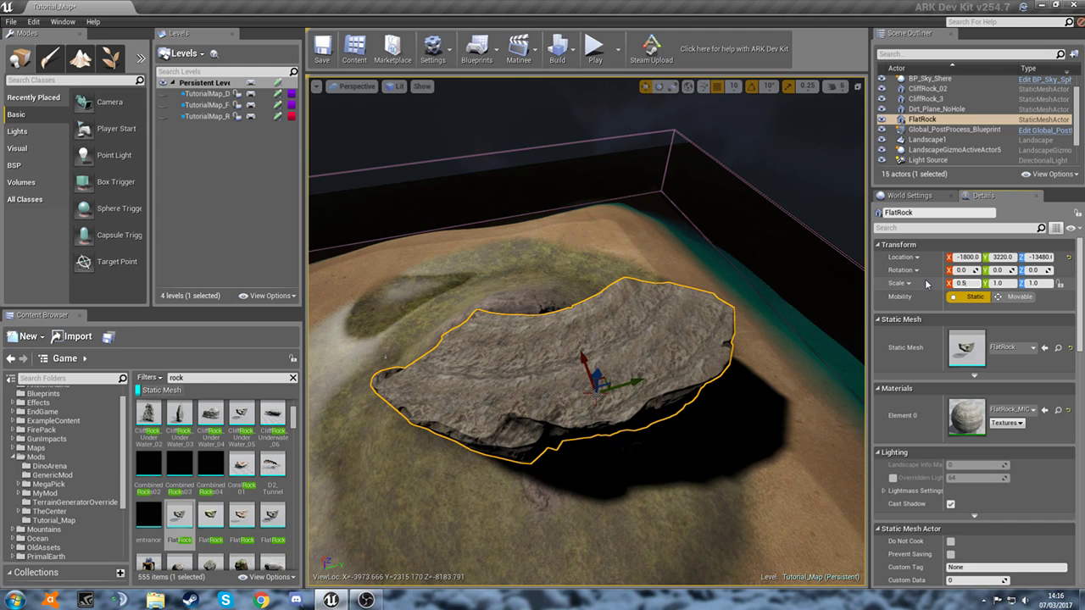
- Scale the FlatRock to 0.5 on the X, Y and Z axes
text(0.5)
key(Tab)
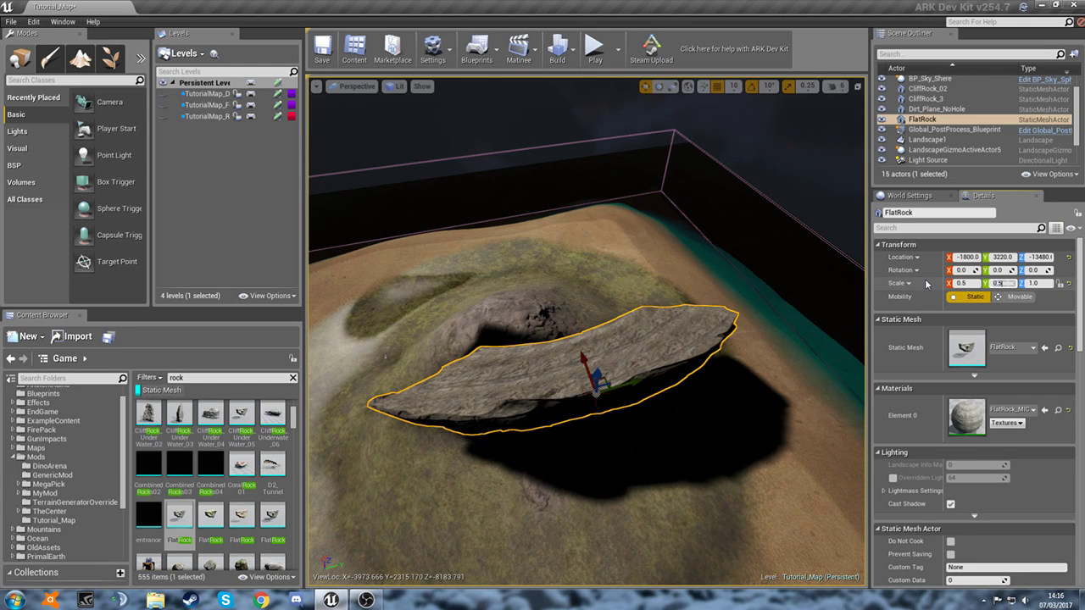
key(Tab)
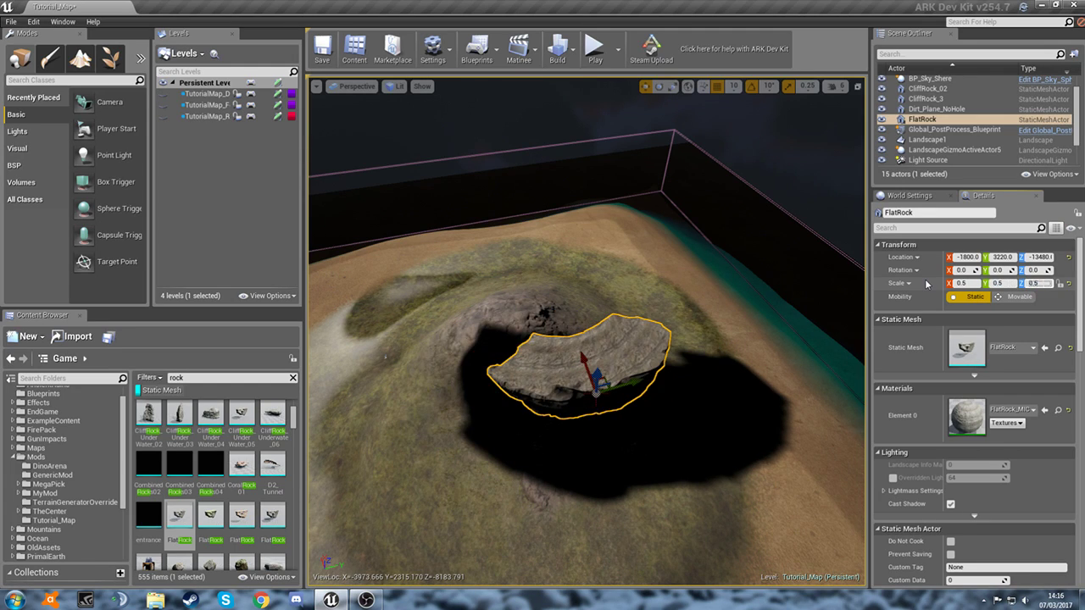
key(Return)
- Move the FlatRock to the slope in front of the cave opening, at X -1590, Y 2330, Z -14380
right_drag(765, 399, 844, 412)
key(w)
key(w)
key(s)
key(w)
drag(777, 417, 736, 424)
key(s)
right_drag(737, 429, 763, 440)
key(w)
drag(660, 417, 575, 410)
click(550, 400)
key(s)
right_drag(550, 400, 568, 416)
click(924, 120)
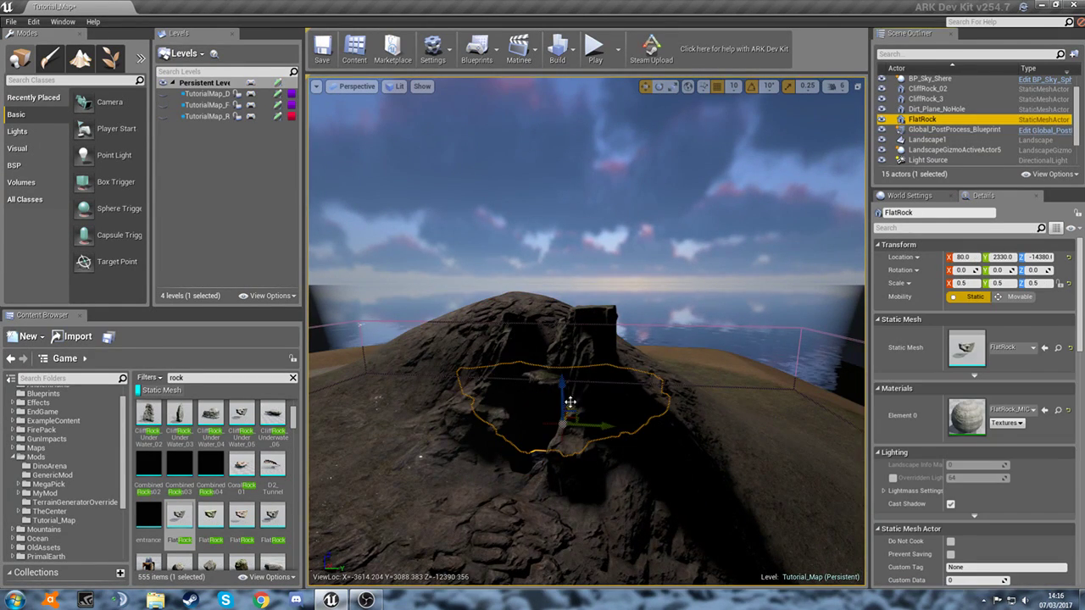
drag(569, 405, 531, 503)
- Rotate the FlatRock to about 99.99 degrees about Z
key(e)
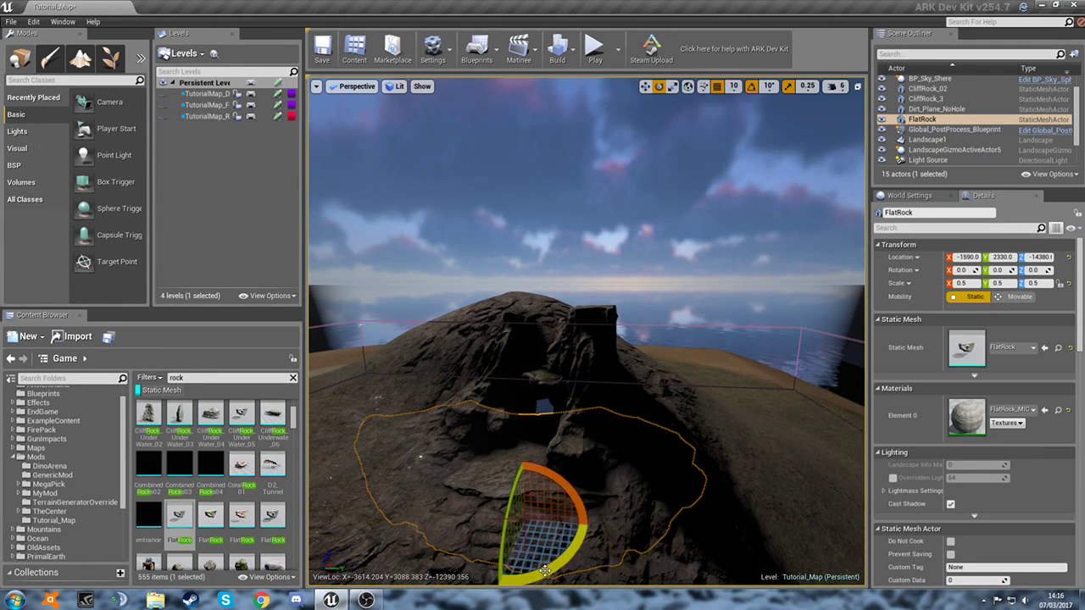
drag(545, 571, 546, 573)
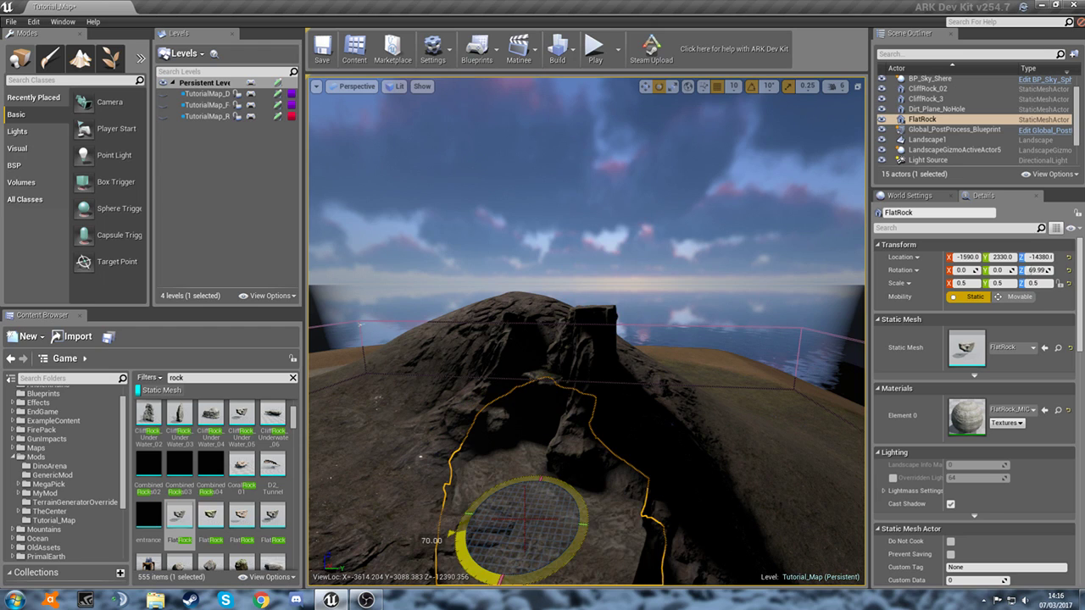
mouse_move(692, 475)
right_down()
mouse_move(705, 465)
mouse_move(691, 483)
right_up()
key(w)
key(s)
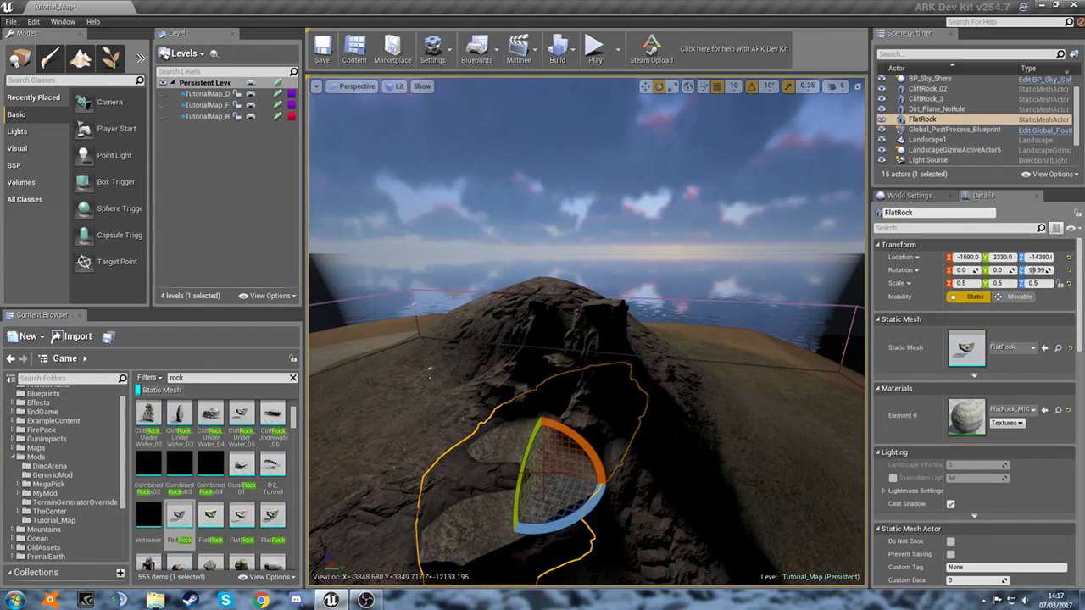
- Fit the FlatRock into the cave opening as its floor, at X -530, Y 2300, Z -14480
click(647, 88)
drag(557, 439, 576, 382)
drag(573, 375, 573, 397)
key(w)
right_drag(573, 396, 631, 394)
key(a)
key(w)
drag(545, 358, 544, 353)
drag(571, 377, 566, 378)
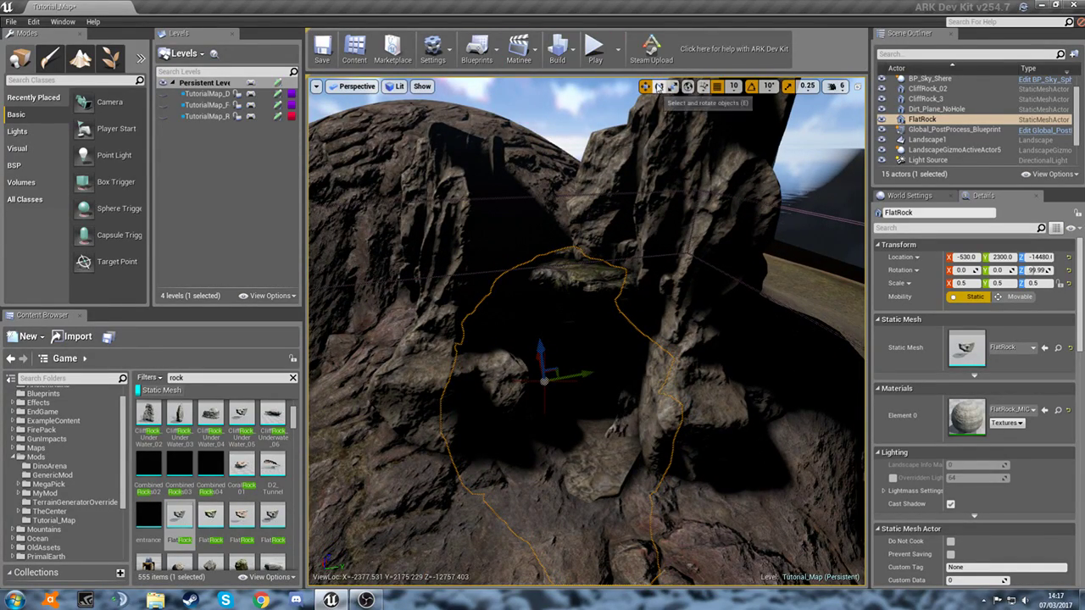
click(659, 88)
drag(523, 427, 557, 439)
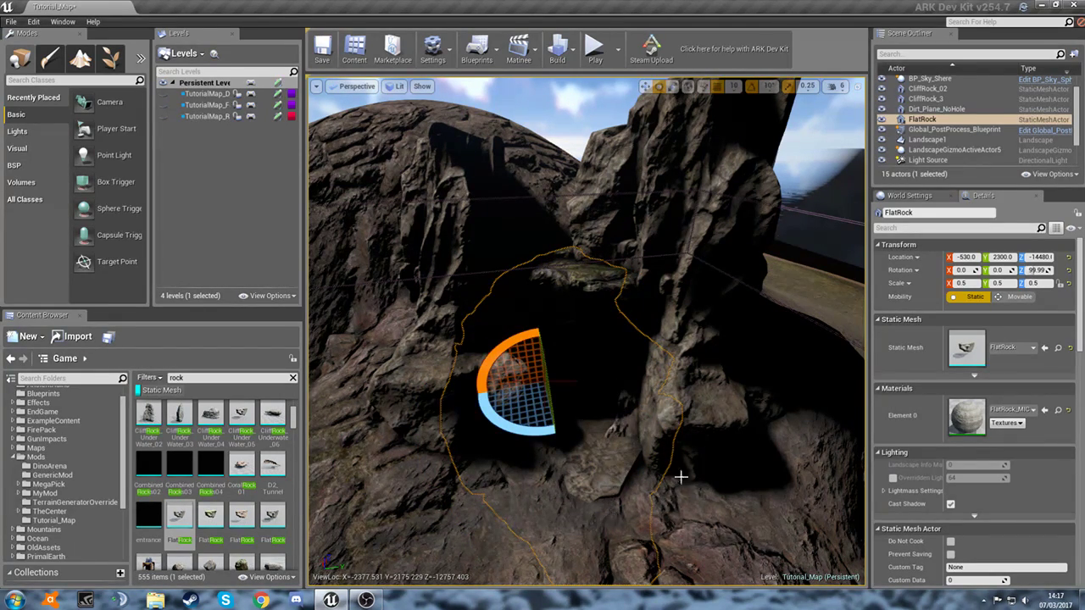
click(646, 88)
- Sculpt the landscape at the foot of the cliff rock beside the opening with the Sculpt tool at brush size 100
click(80, 57)
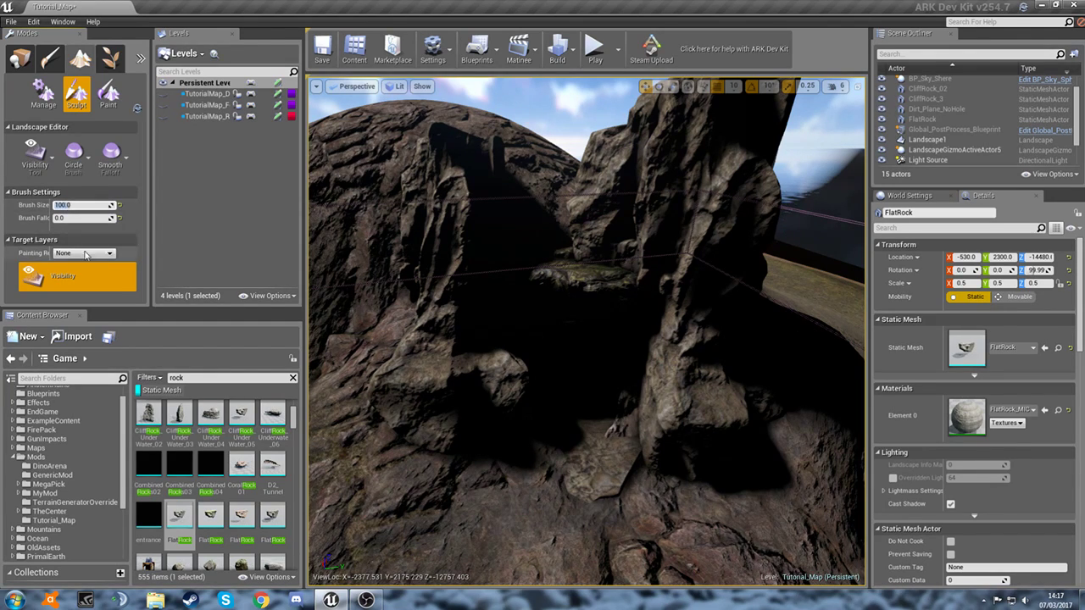
click(35, 153)
click(68, 191)
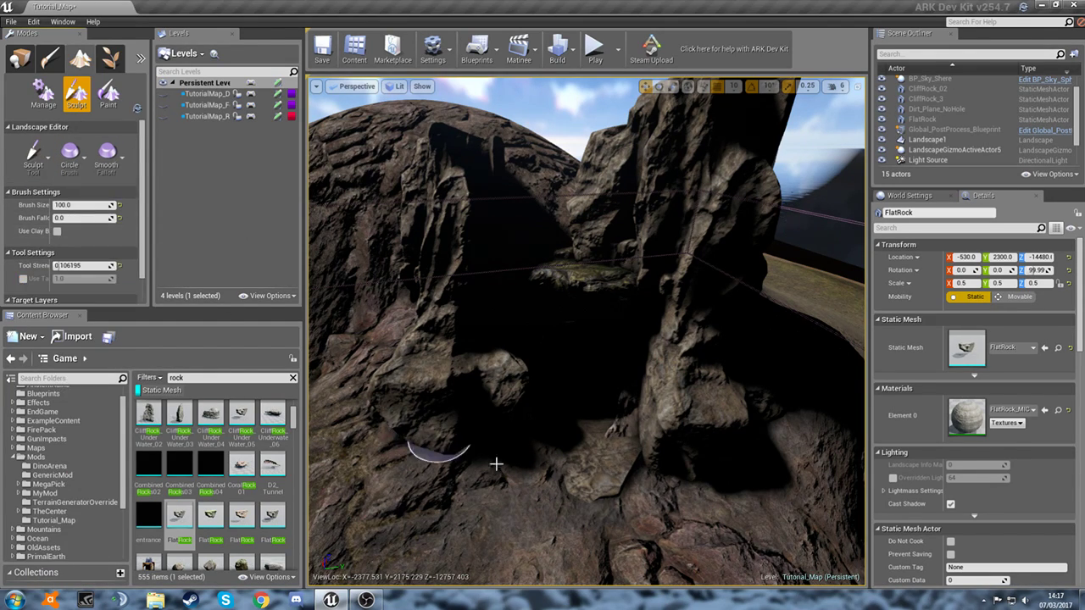
right_drag(457, 454, 521, 433)
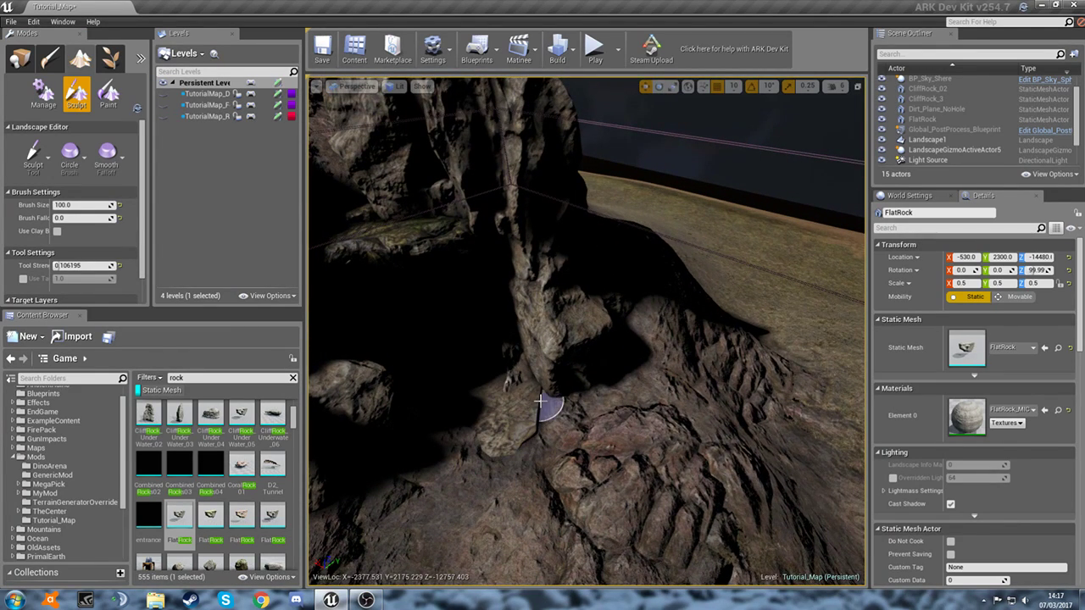
click(548, 412)
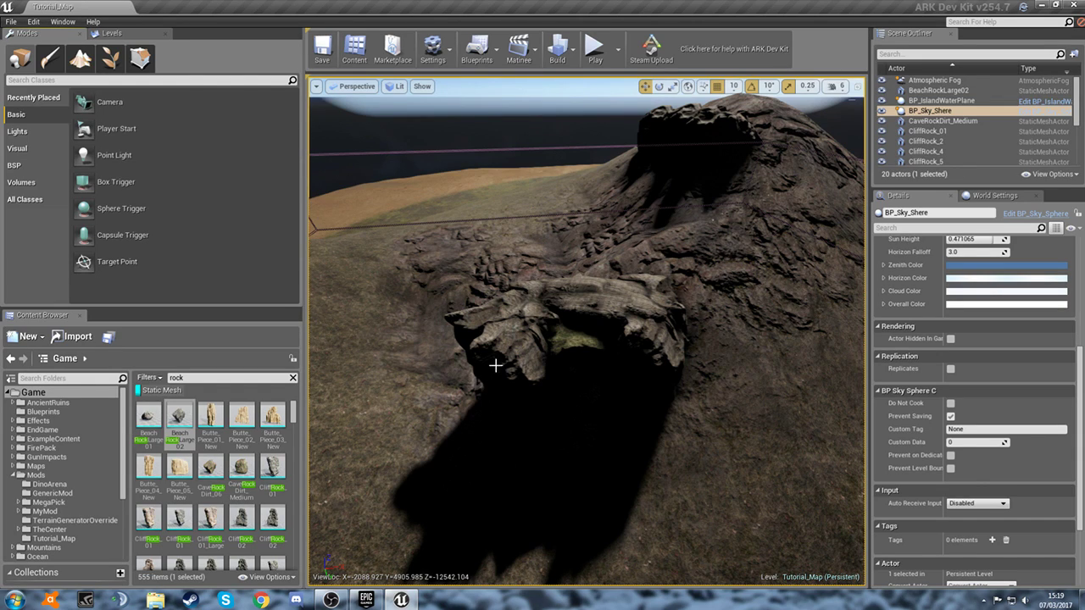
- Show the viewport in Detail Lighting and select the FlatRock in the dark cave entrance
mouse_move(495, 365)
right_down()
mouse_move(576, 373)
mouse_move(466, 368)
mouse_move(567, 349)
mouse_move(466, 356)
mouse_move(468, 373)
mouse_move(551, 339)
mouse_move(585, 360)
mouse_move(483, 362)
right_up()
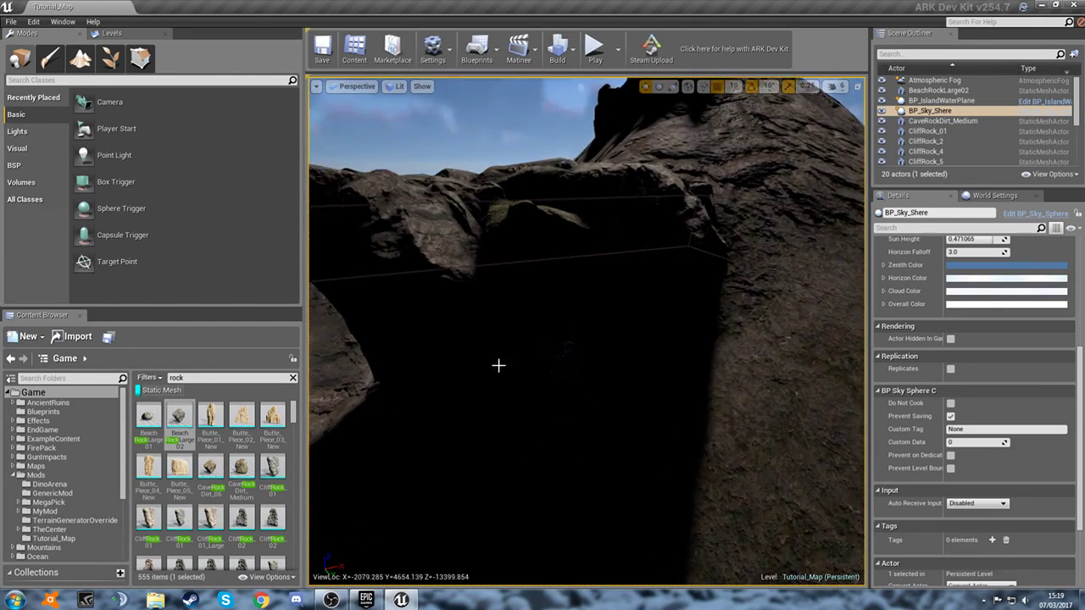
click(397, 87)
click(402, 147)
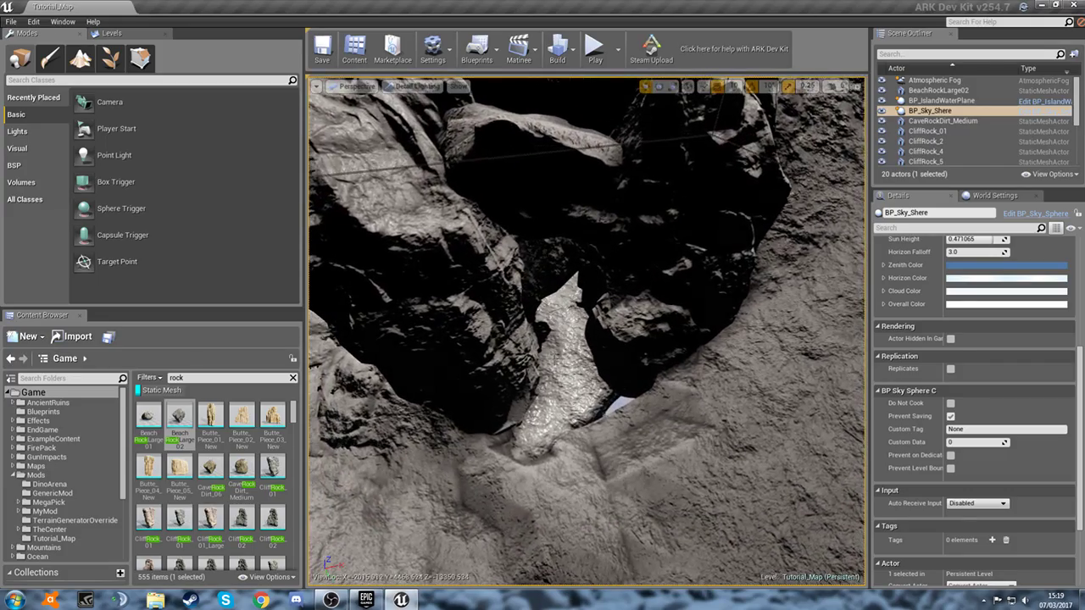
click(569, 382)
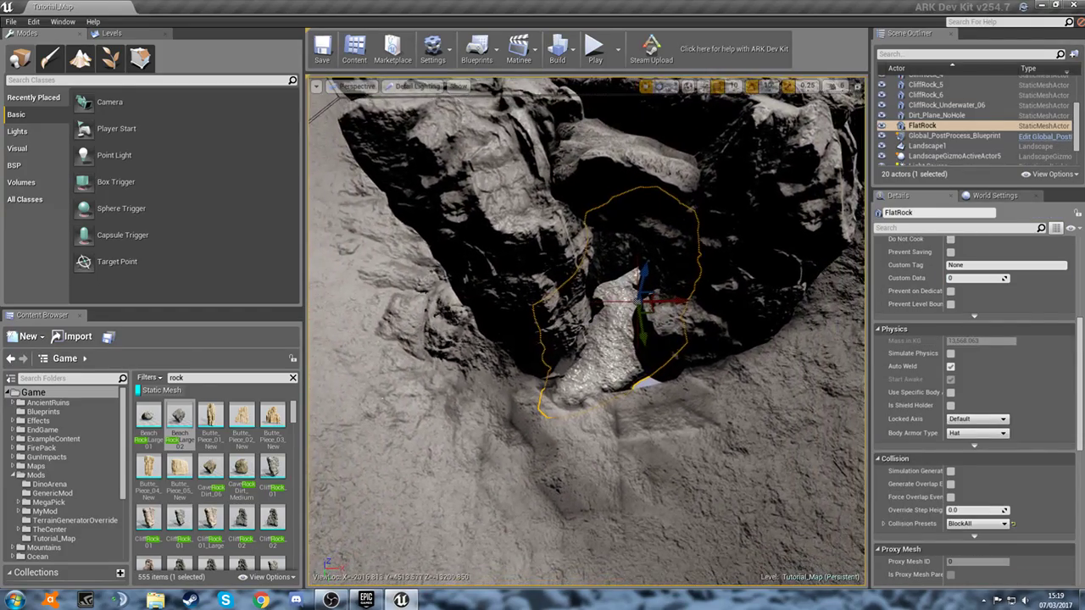
right_drag(586, 330, 651, 329)
key(a)
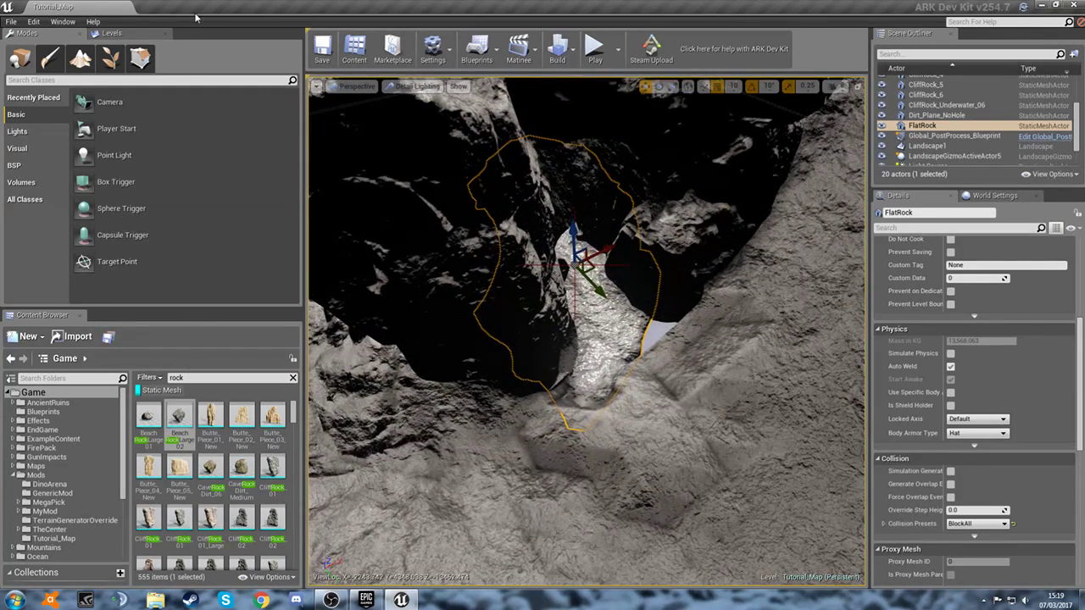
- Restore the hidden landscape patch beside the FlatRock using the Visibility tool at brush size 50
click(81, 58)
click(33, 154)
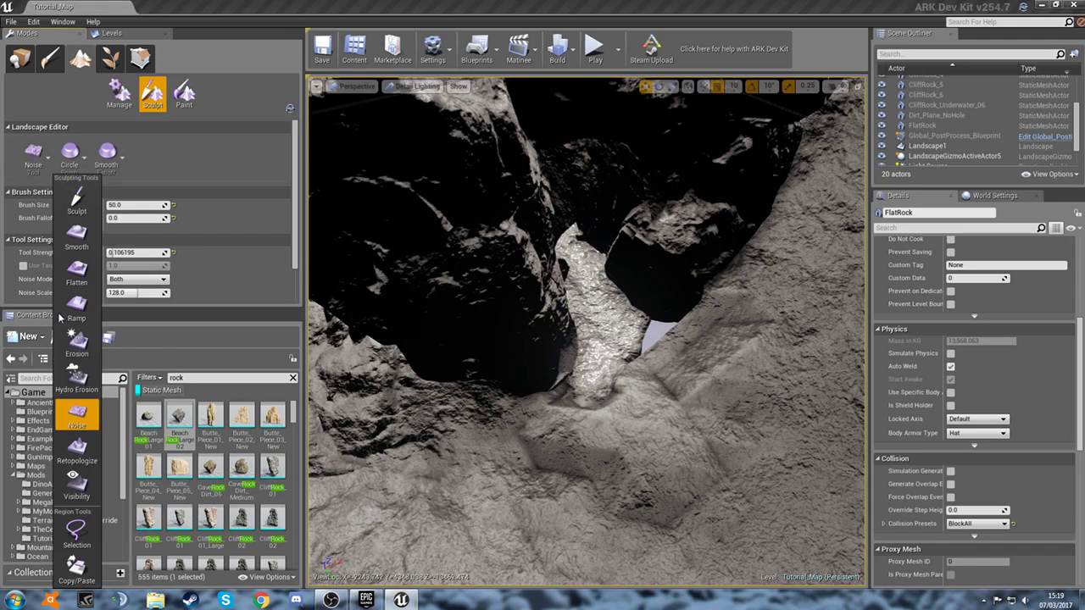
click(88, 498)
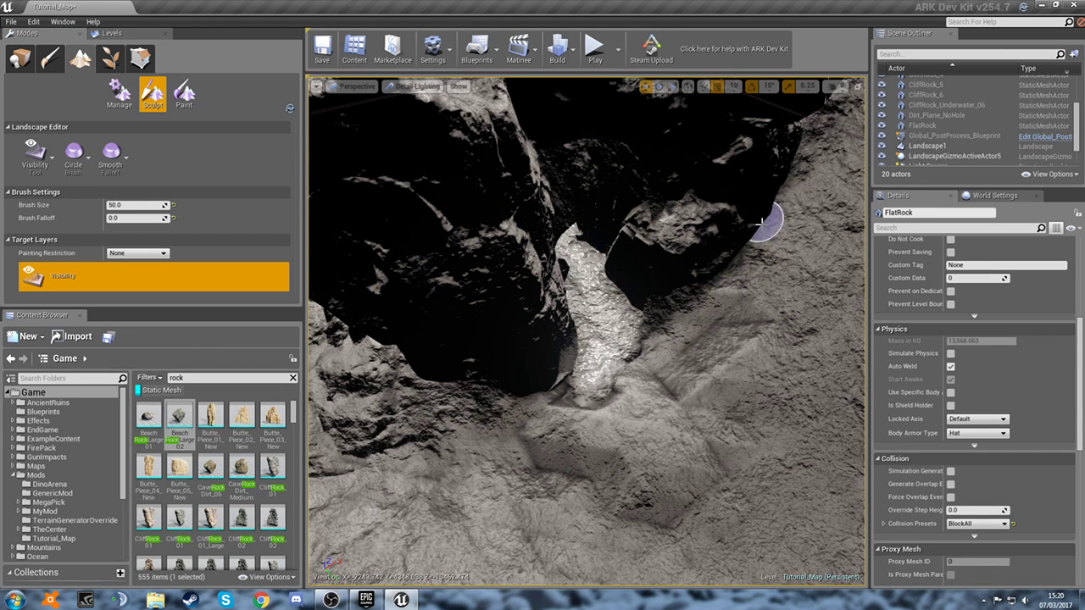
key(w)
mouse_move(664, 393)
right_down()
mouse_move(631, 402)
mouse_move(593, 382)
mouse_move(678, 364)
right_up()
key(s)
mouse_move(550, 407)
right_down()
mouse_move(564, 381)
mouse_move(545, 415)
right_up()
shift+click(553, 410)
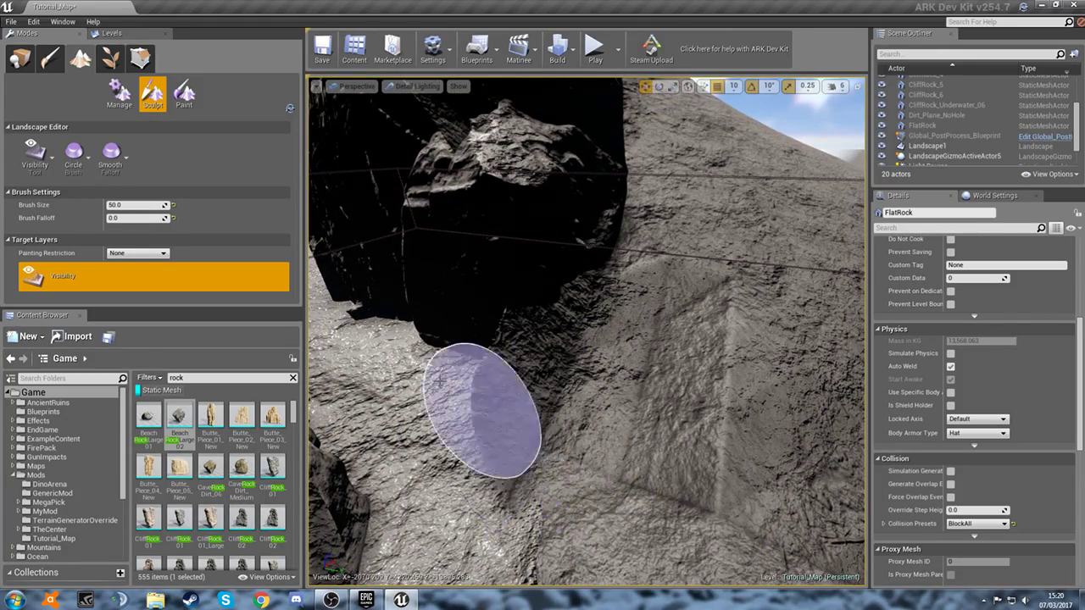
- Reshape the landscape along the FlatRock's edge below the cliff rock with the Sculpt tool at brush size 50
click(38, 161)
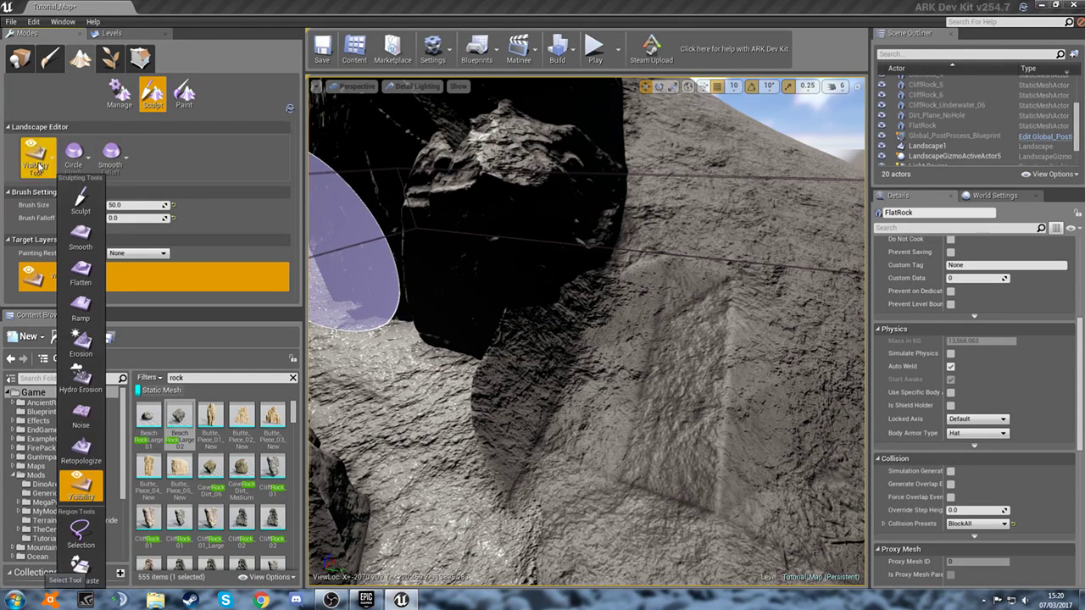
click(70, 206)
click(514, 348)
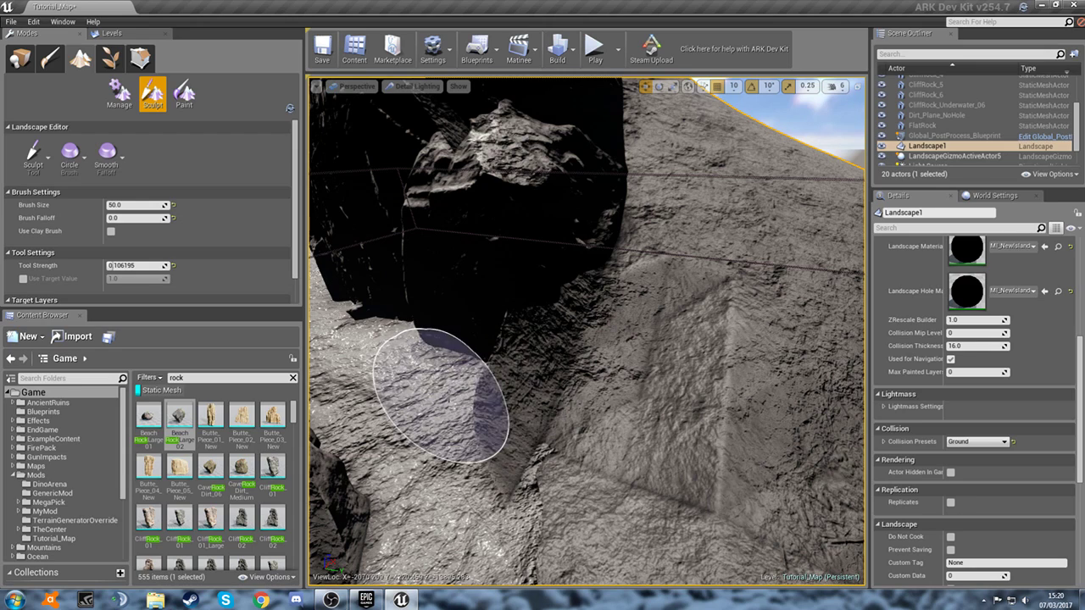
drag(452, 408, 454, 410)
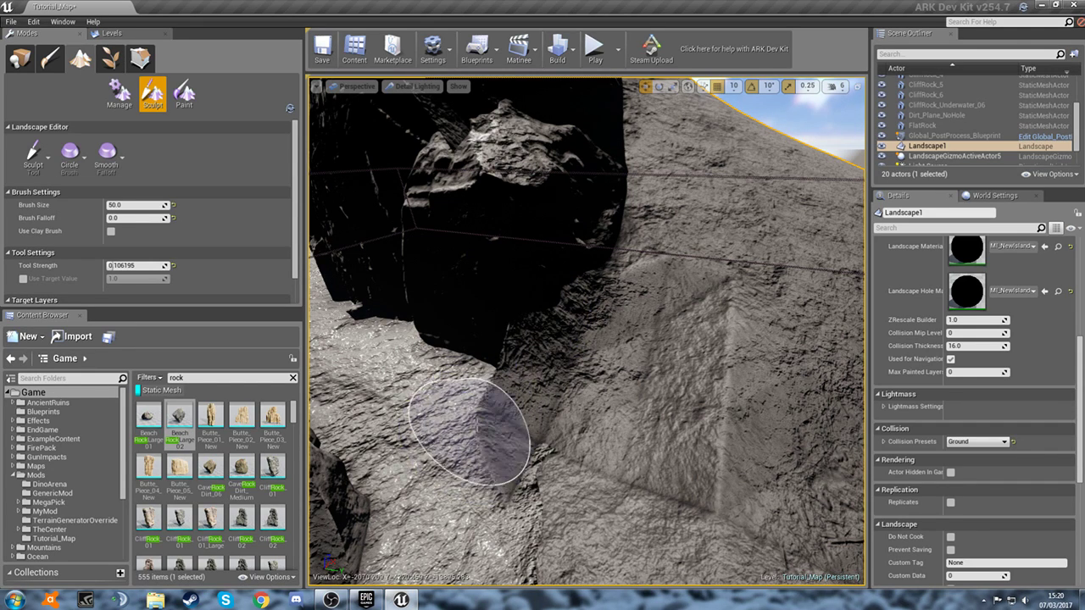
mouse_move(494, 340)
mouse_down()
mouse_move(471, 385)
mouse_move(467, 456)
mouse_move(487, 378)
mouse_move(474, 444)
mouse_up()
mouse_move(472, 472)
right_down()
mouse_move(474, 509)
mouse_move(466, 475)
right_up()
- Touch up the remaining landscape gap beside the FlatRock with the Visibility tool and return to Place mode
click(35, 156)
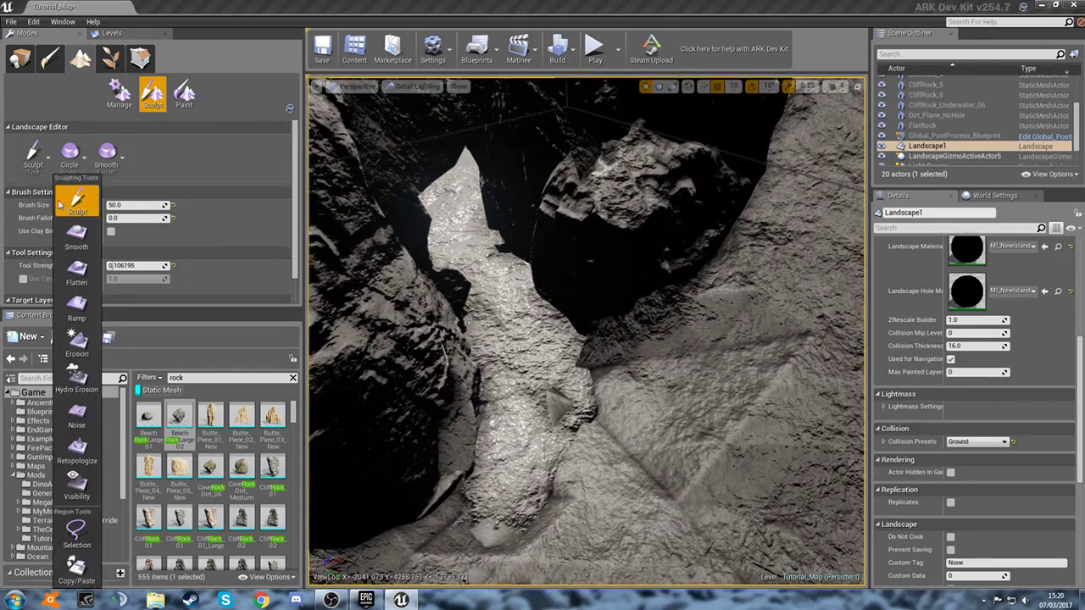
click(76, 488)
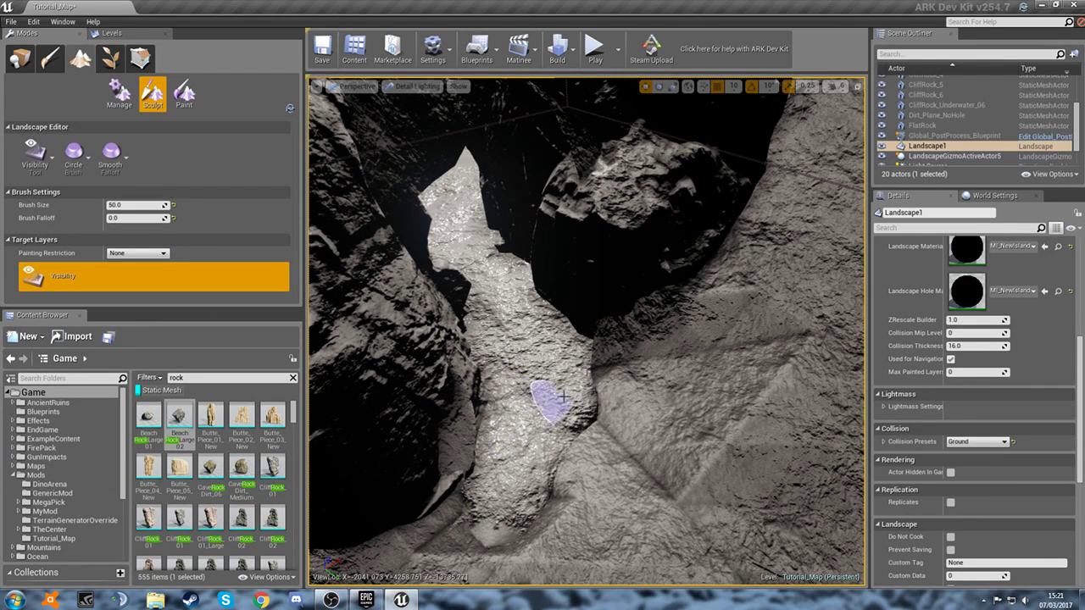
key(s)
mouse_move(555, 336)
right_down()
mouse_move(556, 322)
mouse_move(556, 336)
right_up()
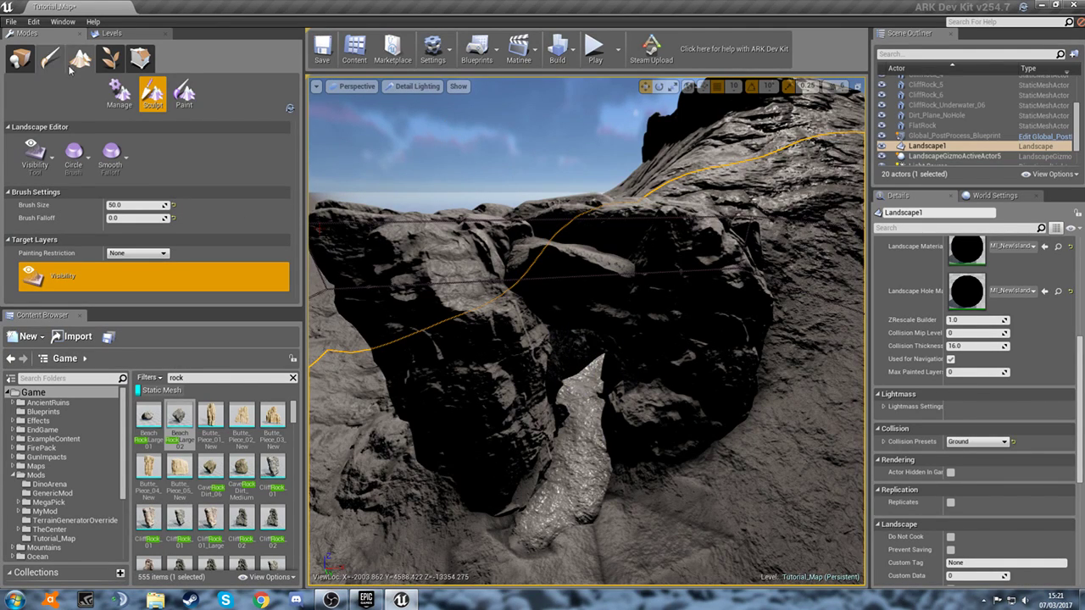
click(20, 58)
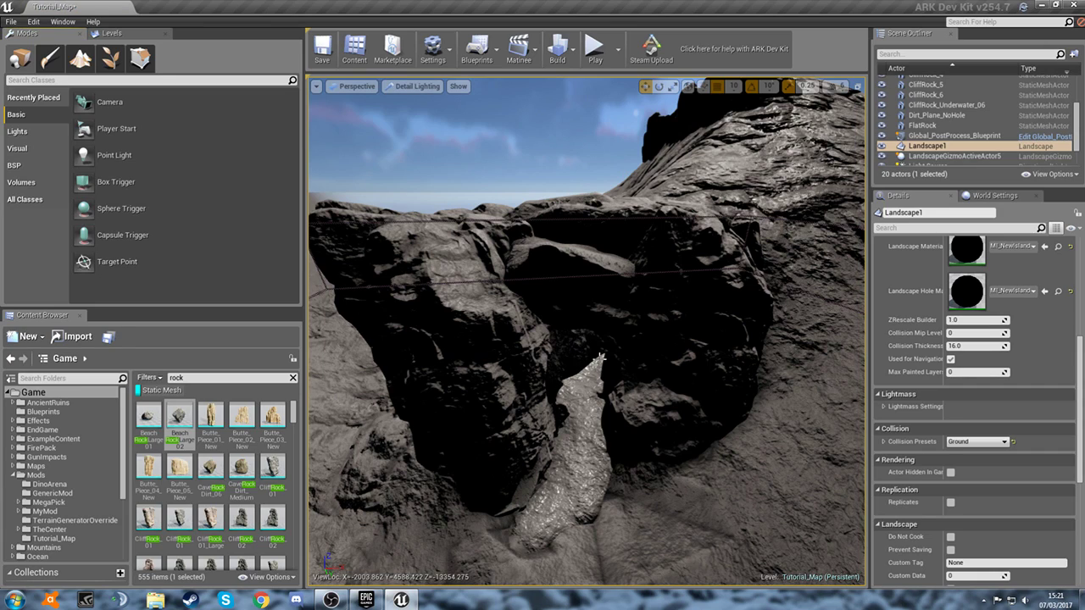
- Select all six rock meshes framing the cave entrance, including the small boulder and the FlatRock
click(473, 367)
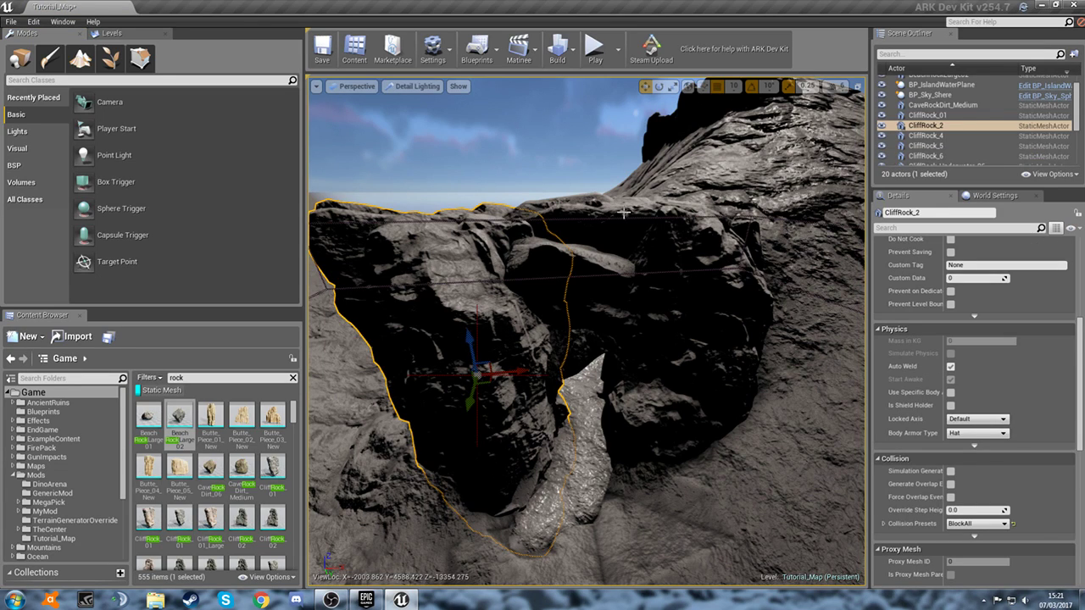
ctrl+click(581, 260)
ctrl+click(593, 278)
ctrl+click(690, 271)
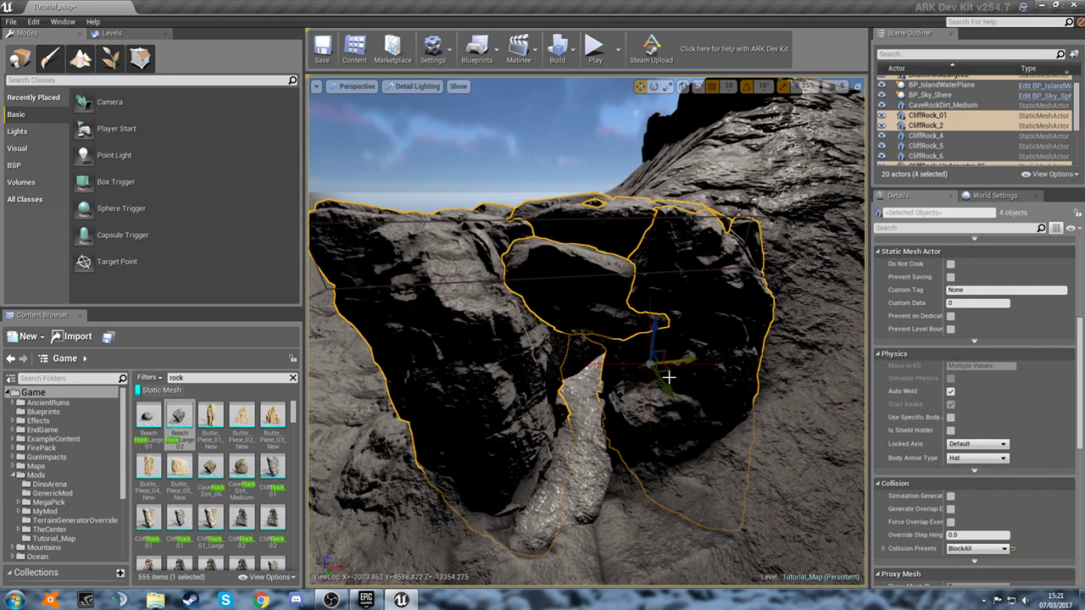
ctrl+click(619, 426)
ctrl+click(584, 458)
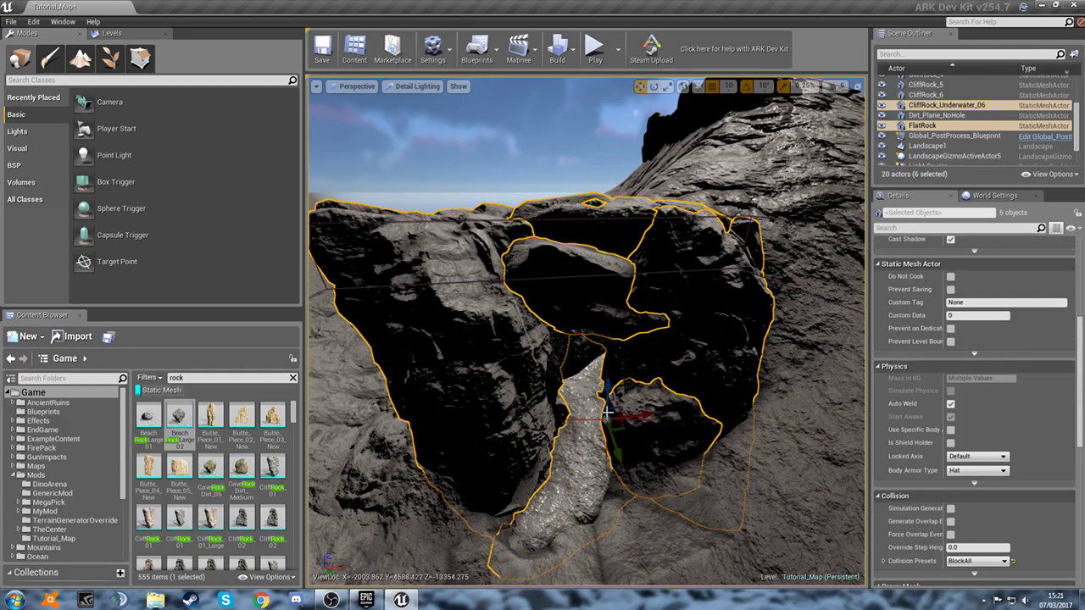
right_drag(603, 407, 593, 491)
key(e)
key(f)
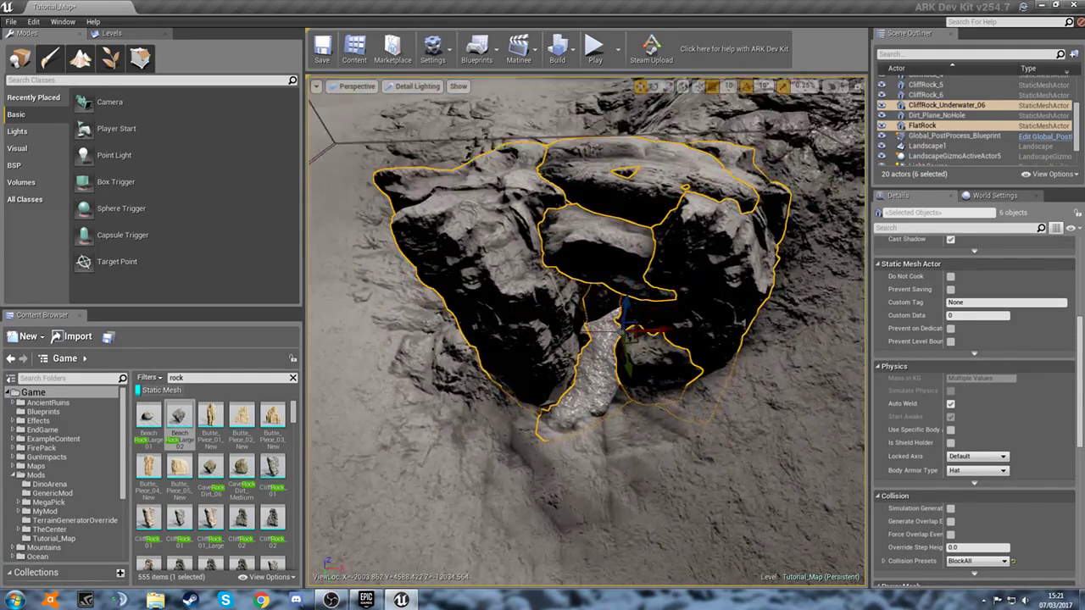
- Make TutorialMap_Rocks the current level and paste a copy of the six selected rocks into it
scroll(972, 494, down, 3)
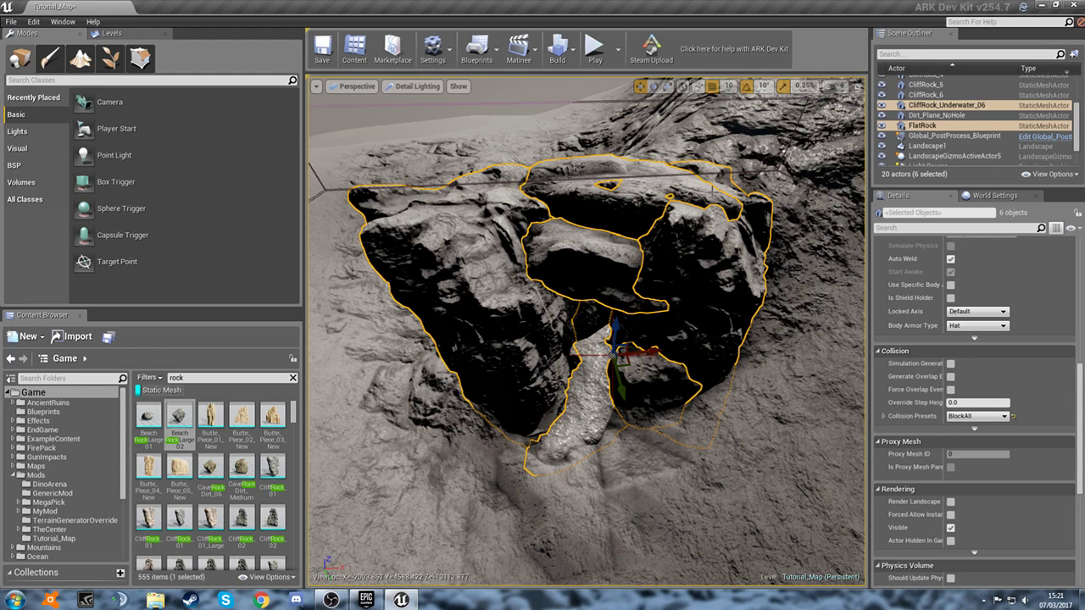
right_click(646, 201)
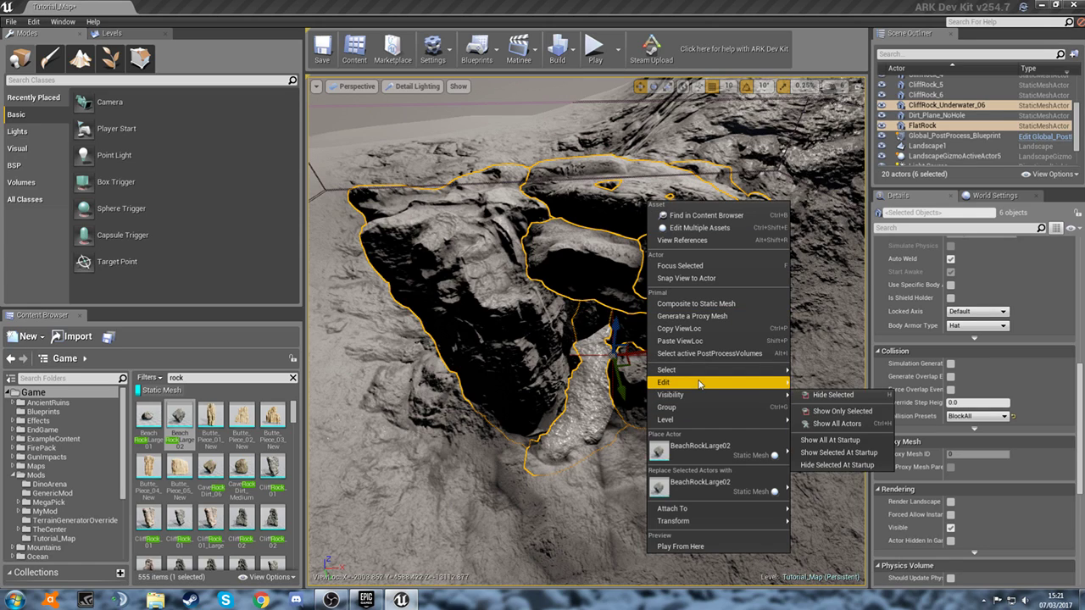
click(806, 395)
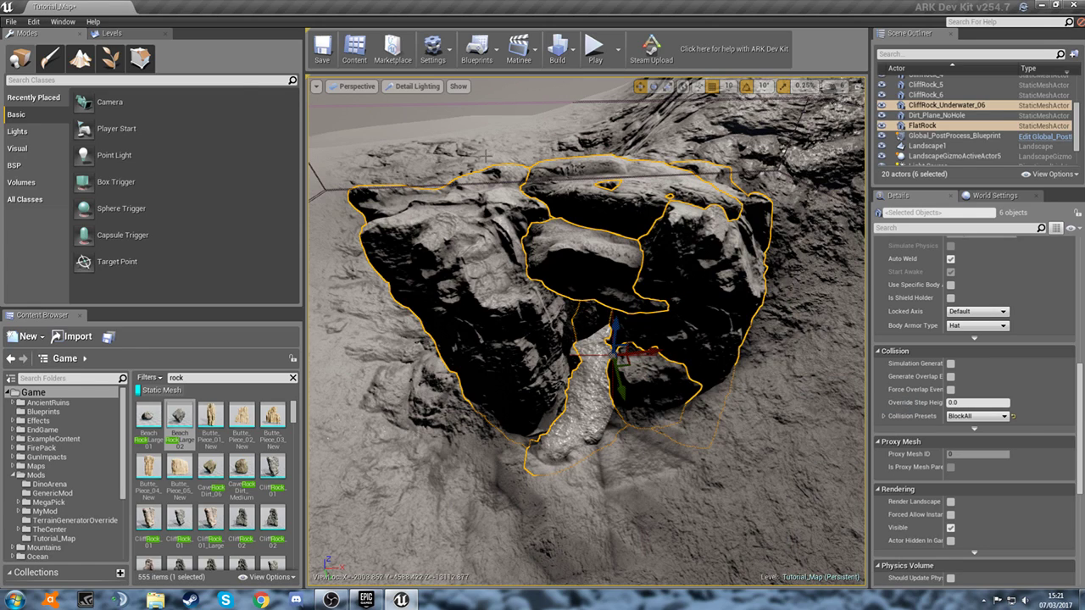
click(121, 37)
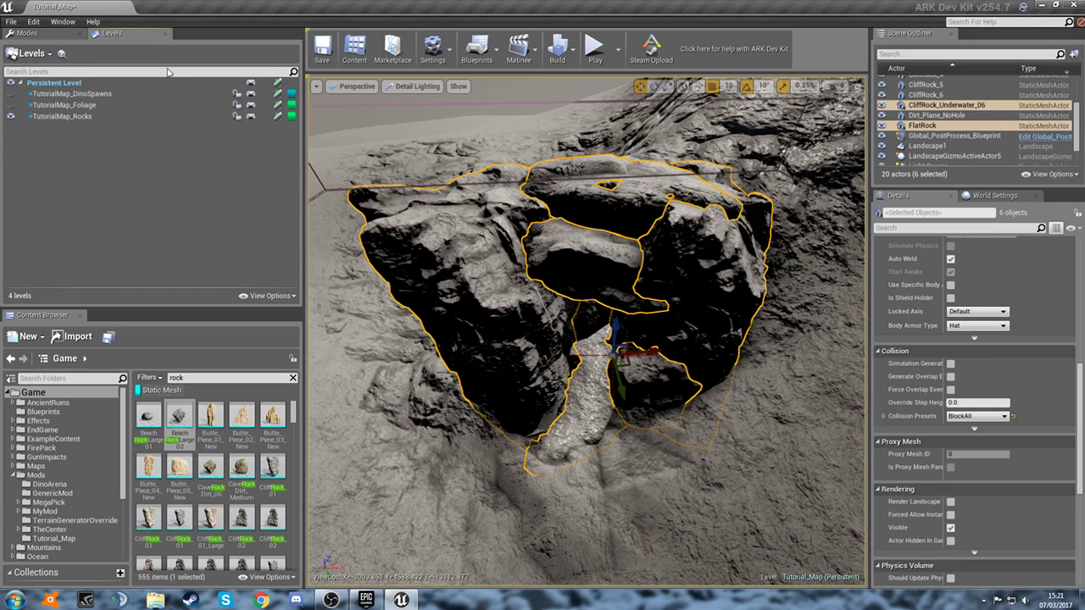
click(83, 116)
right_click(575, 235)
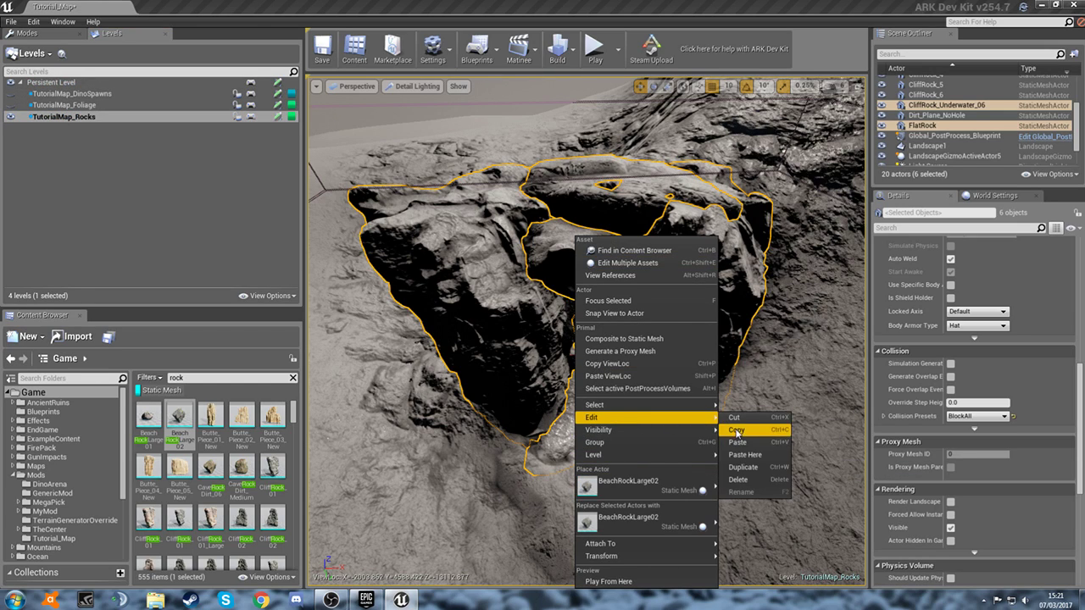
click(735, 437)
- Hide TutorialMap_Rocks and delete the six original rocks at the cave entrance from the Persistent Level
click(10, 116)
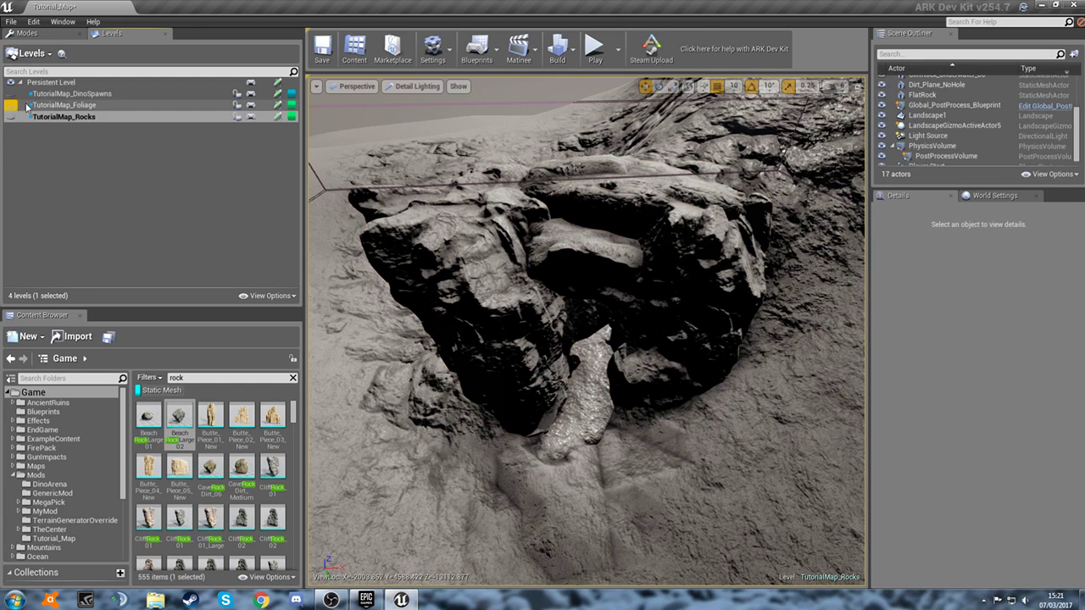
double_click(51, 86)
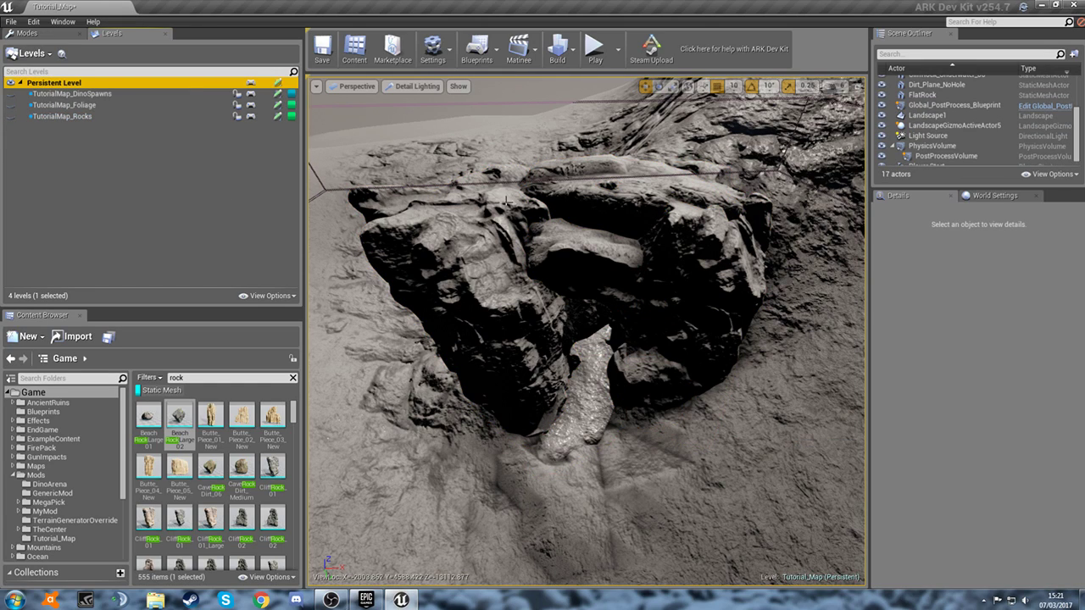
click(511, 295)
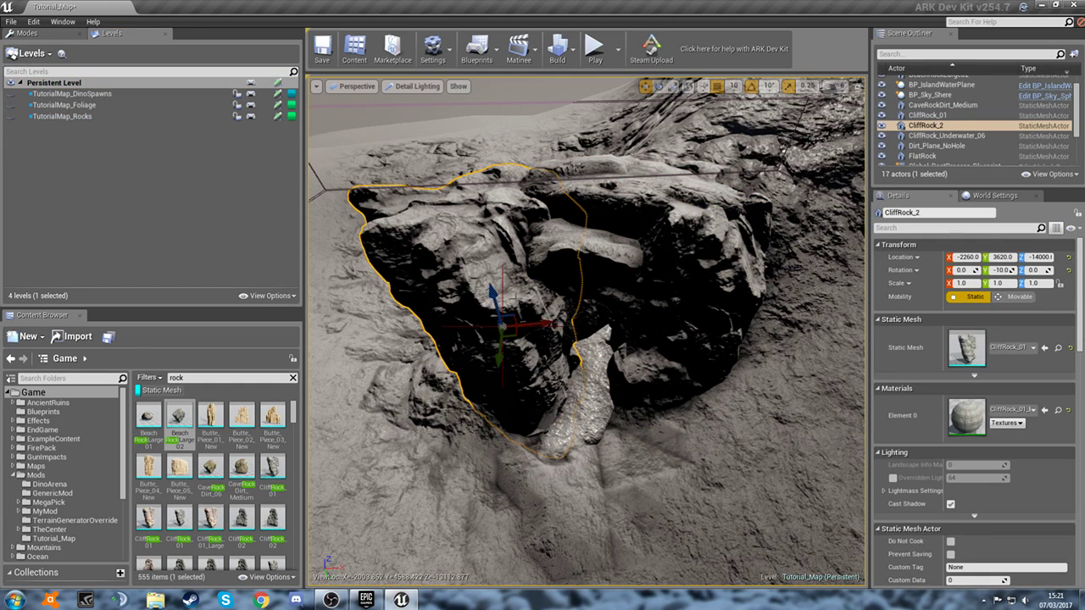
ctrl+click(603, 234)
ctrl+click(640, 201)
ctrl+click(697, 312)
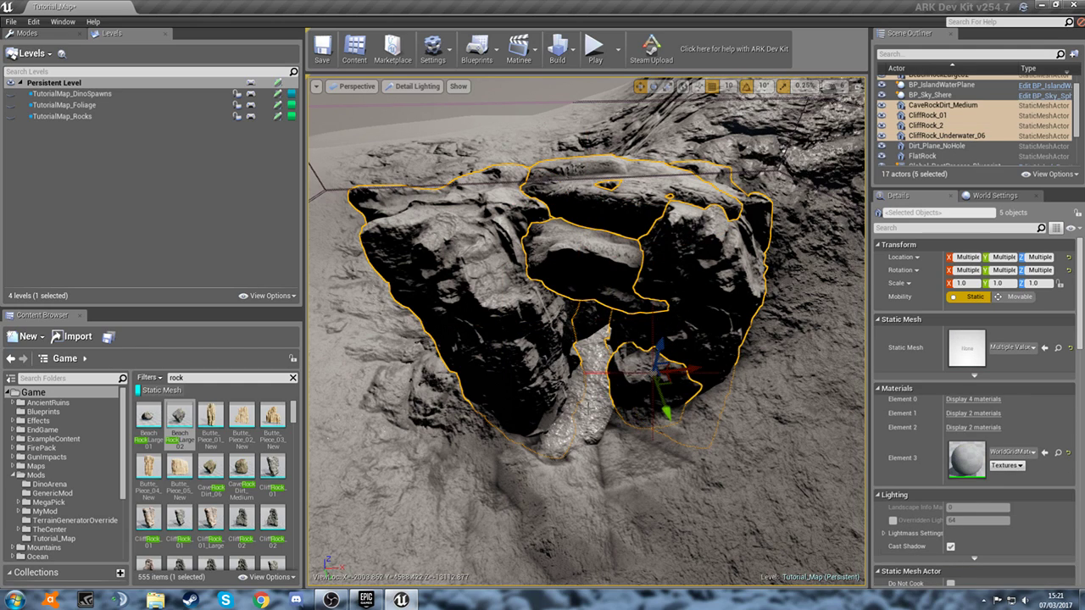
ctrl+click(583, 414)
click(15, 116)
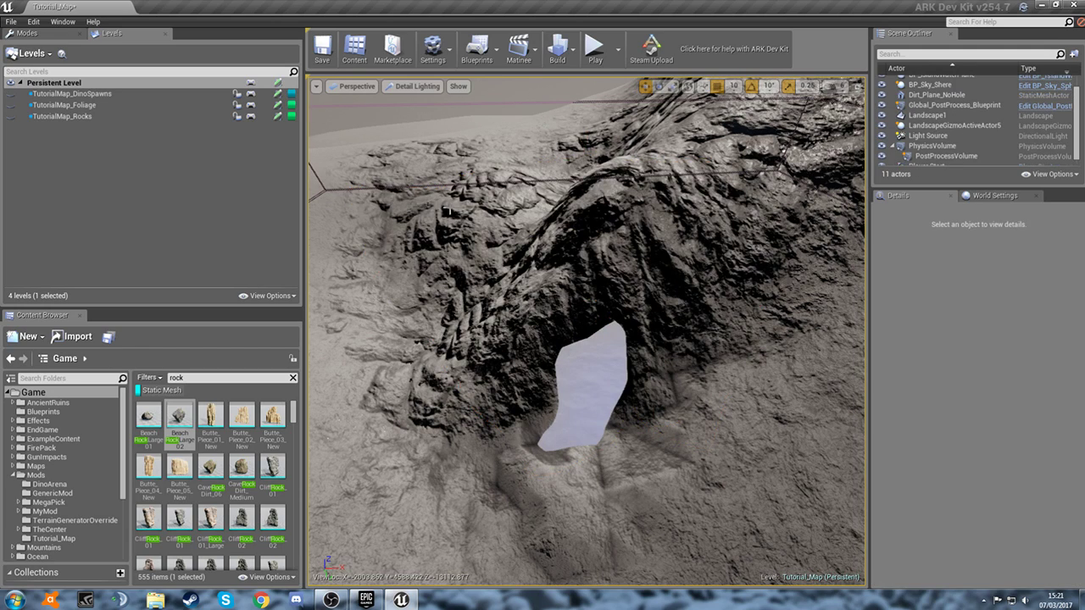
- Show the TutorialMap_Rocks, TutorialMap_Foliage and TutorialMap_DinoSpawns levels again and set the viewport to Lit
click(14, 116)
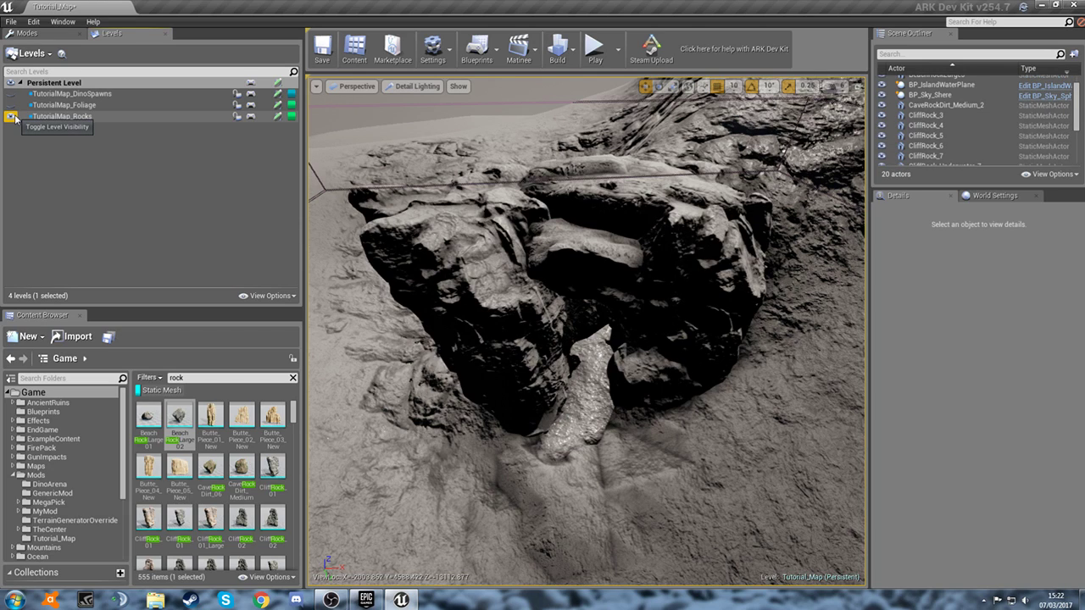
click(14, 116)
click(15, 117)
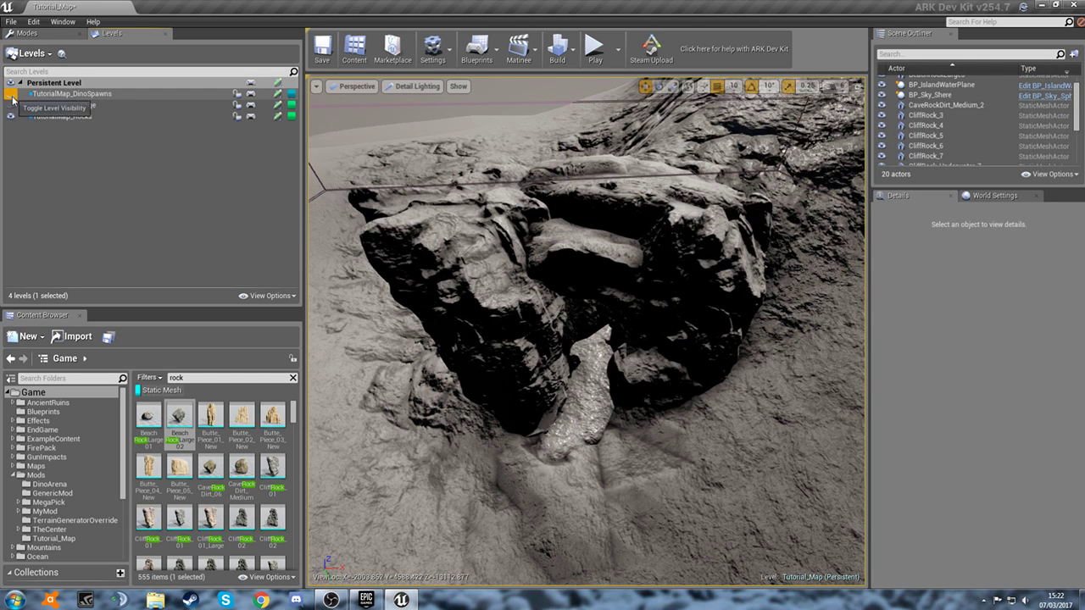
click(405, 85)
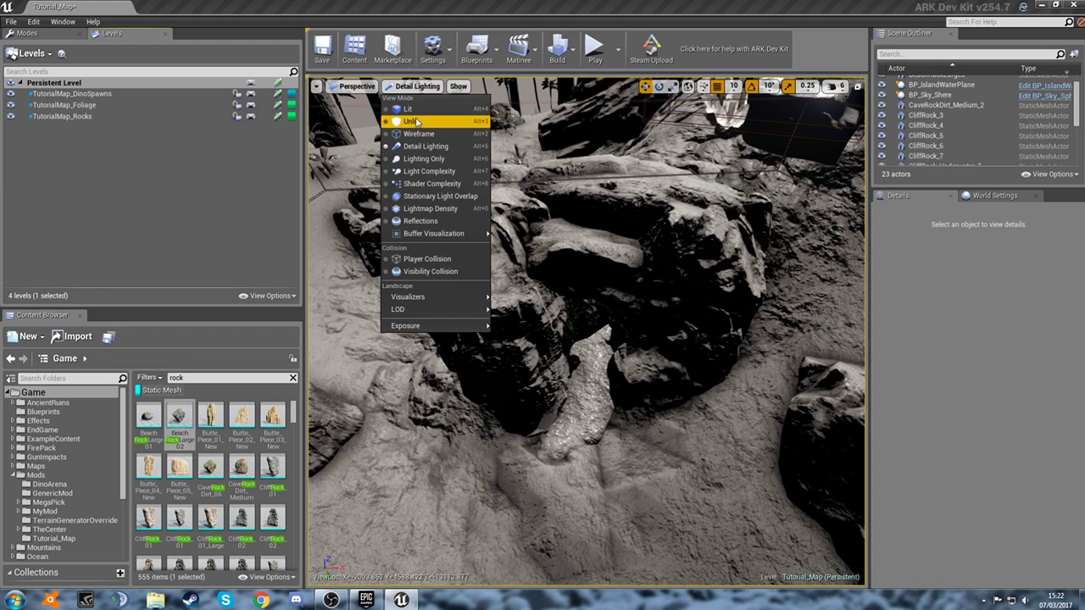
click(407, 119)
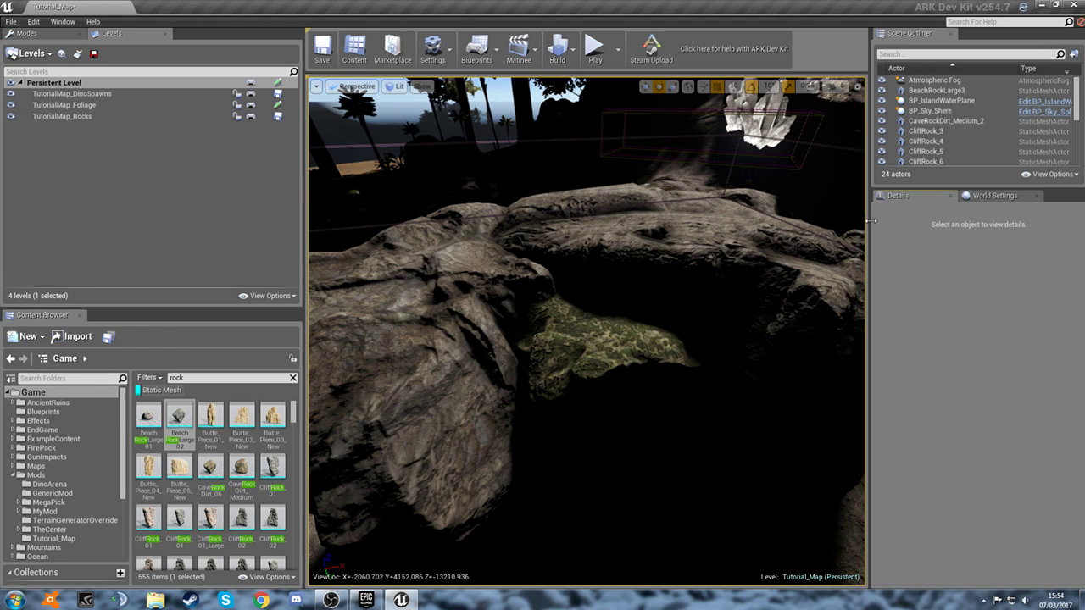
- Display the World Settings and place a Camera actor in the scene near the cave rocks
click(989, 197)
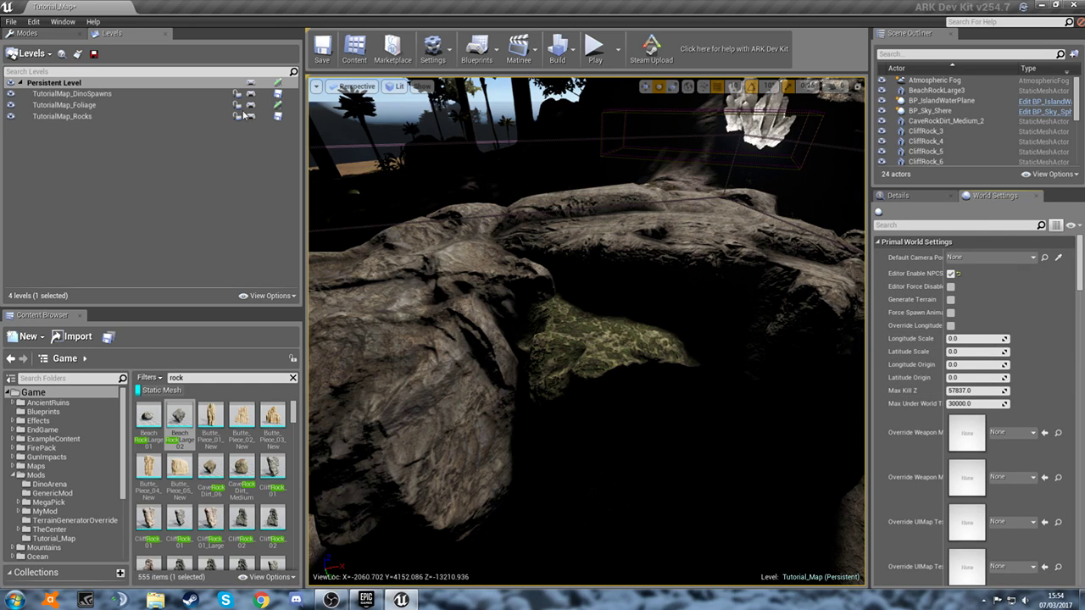
click(46, 34)
right_drag(575, 190, 616, 222)
key(s)
drag(106, 101, 572, 284)
key(d)
right_drag(572, 284, 499, 277)
key(s)
key(w)
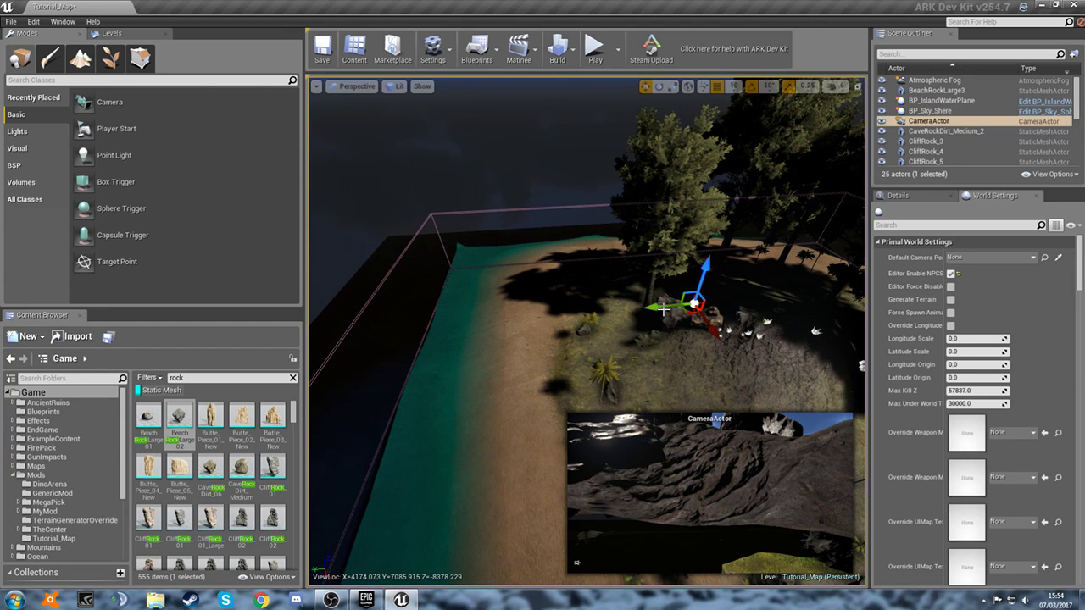
- Position the CameraActor over the shallow water off the beach and rotate it to face the island's hill
drag(662, 310, 523, 321)
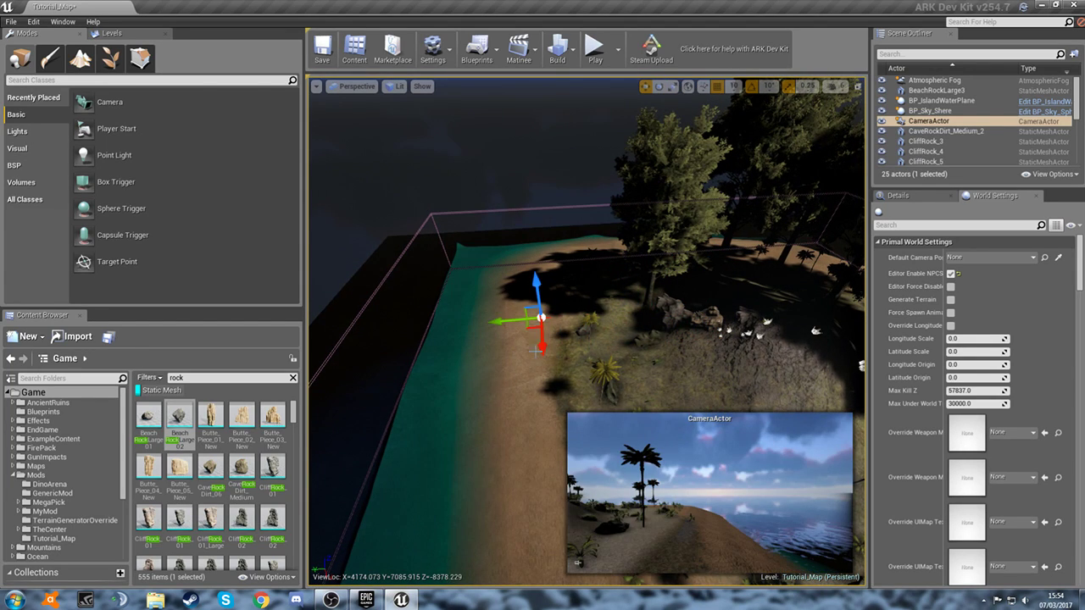
key(e)
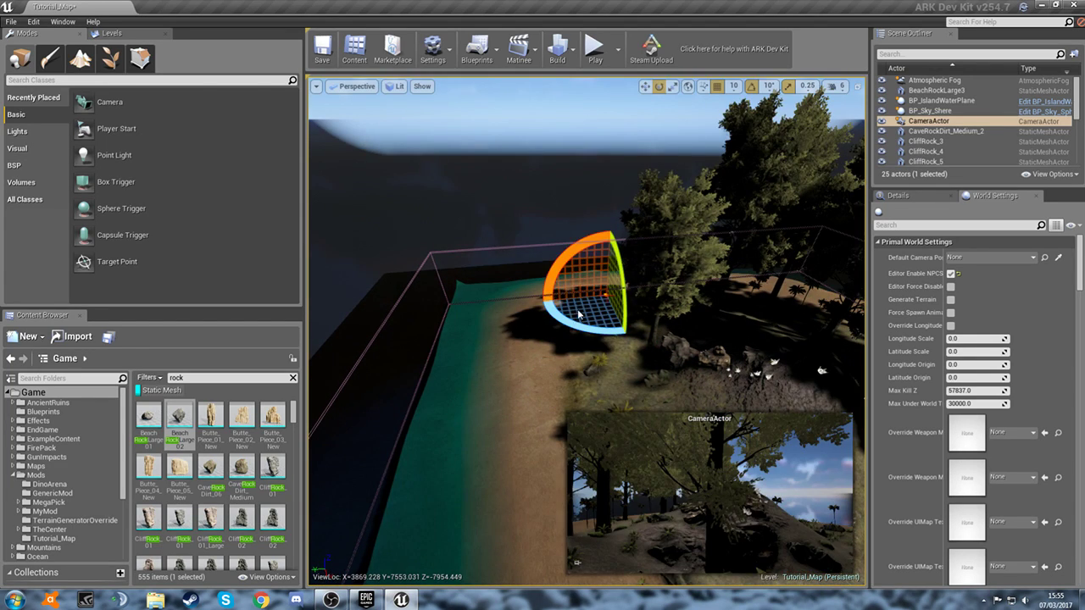
key(w)
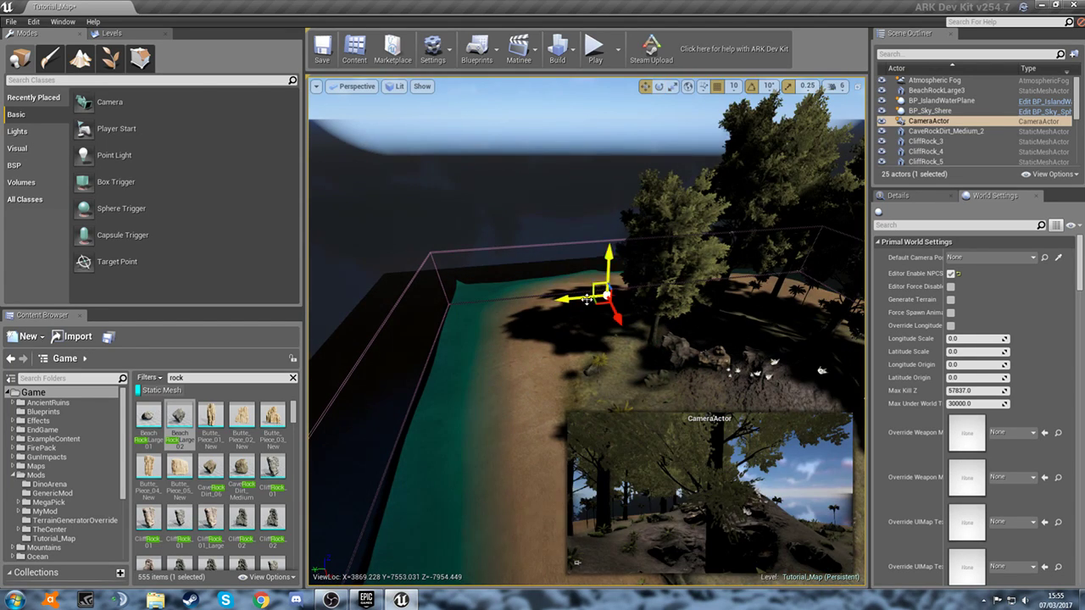
drag(588, 299, 435, 303)
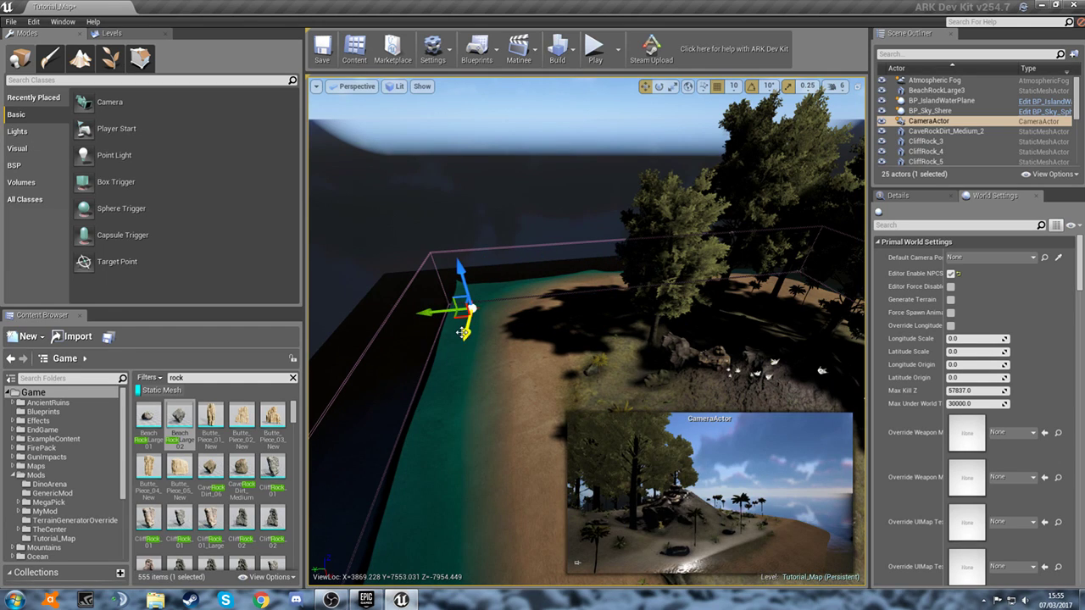
key(e)
drag(467, 339, 516, 335)
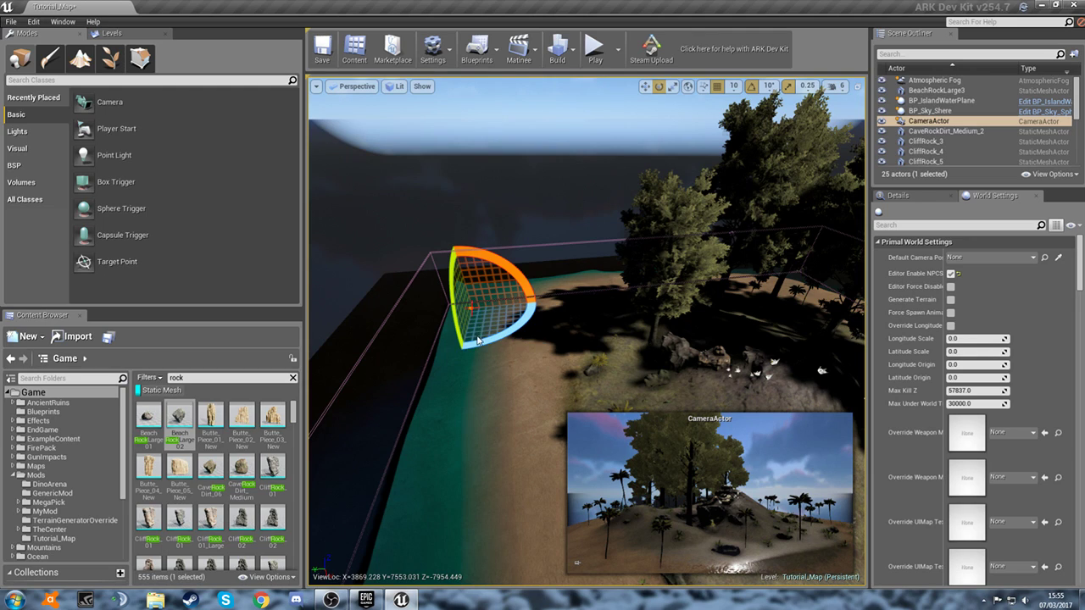
key(w)
drag(463, 275, 462, 261)
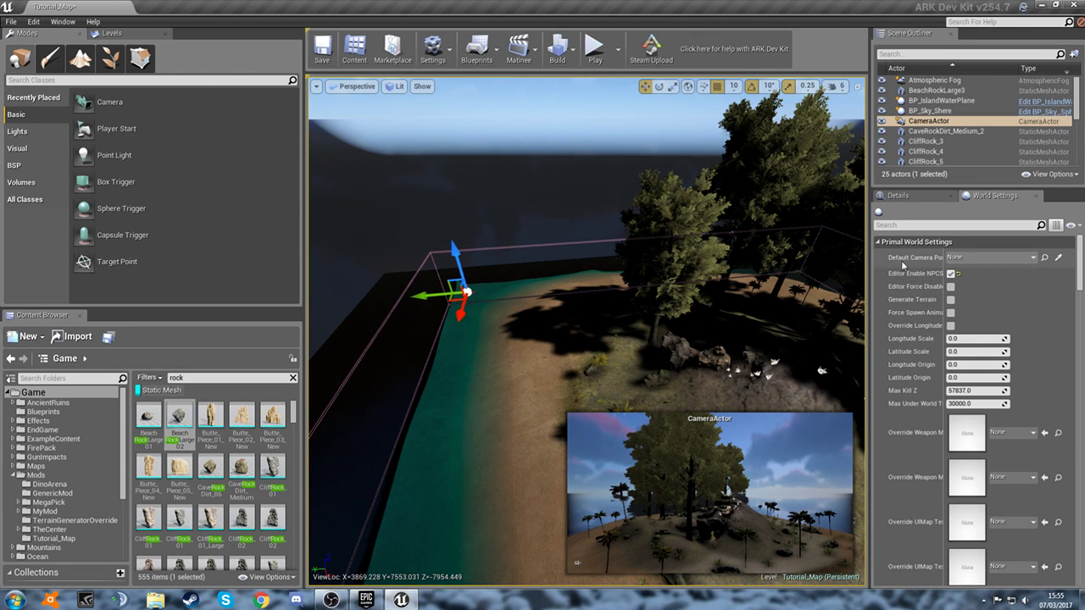
- Assign CameraActor as the default camera position in the Primal World Settings
click(952, 258)
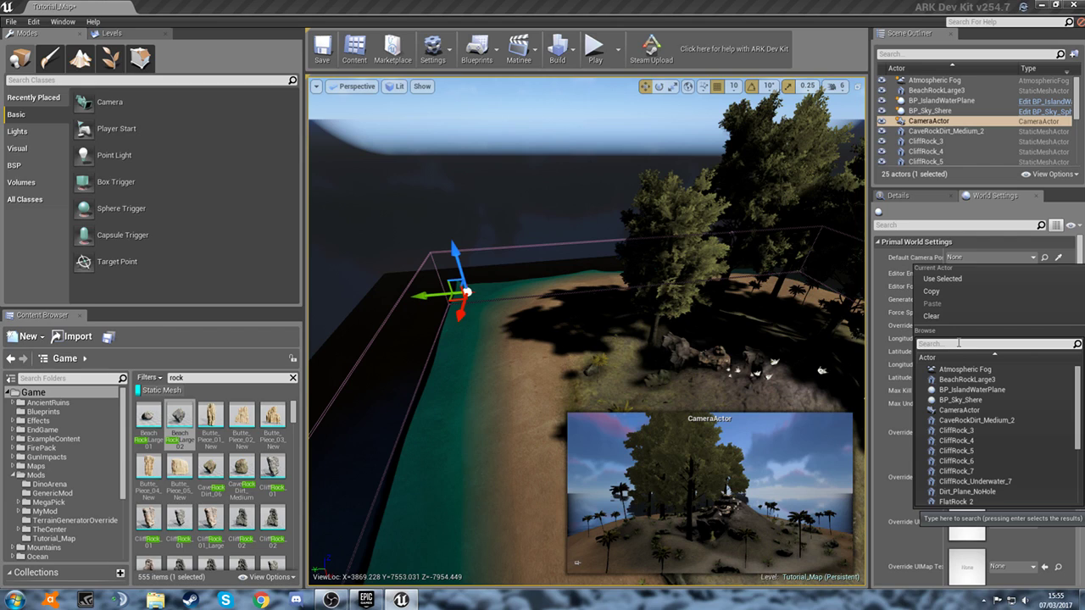
text(Camera)
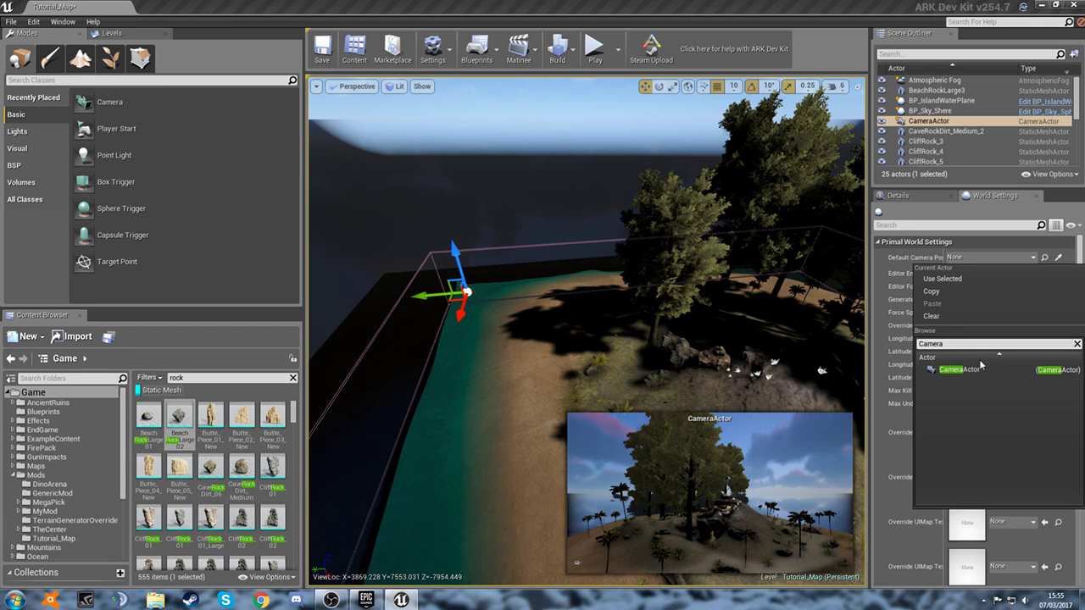
click(959, 369)
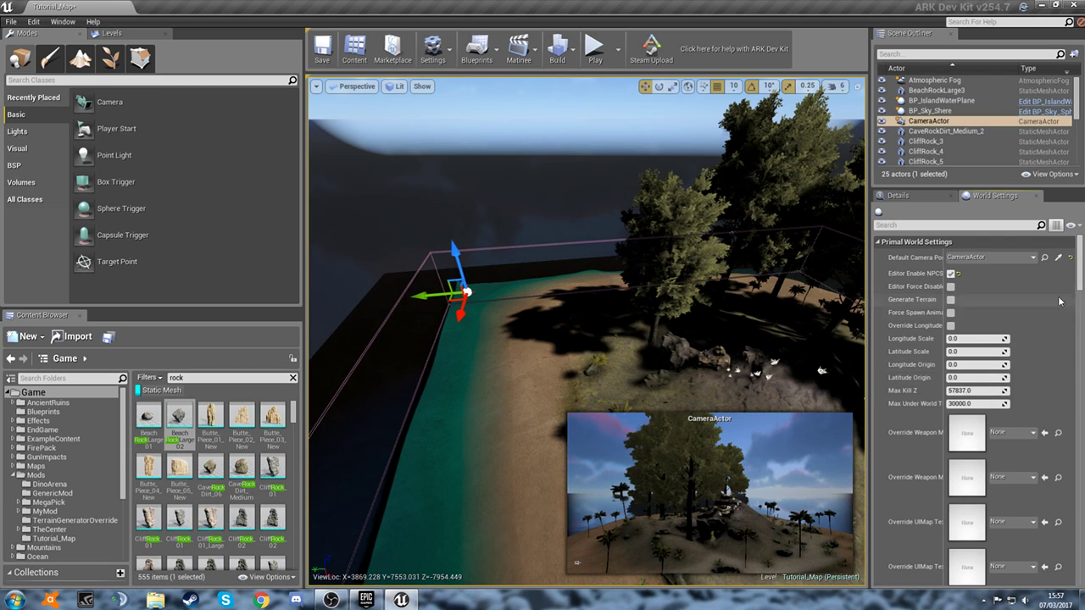
- Set the Sky IBLIntensity Multiplier in the Captures settings to 0.5
scroll(1067, 429, down, 10)
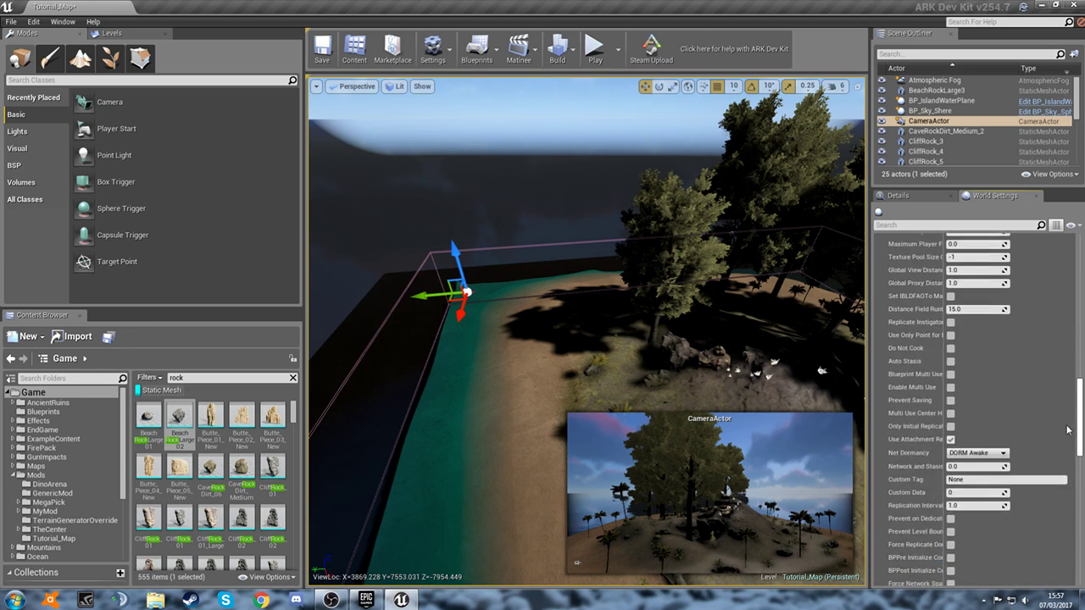
scroll(1067, 429, down, 10)
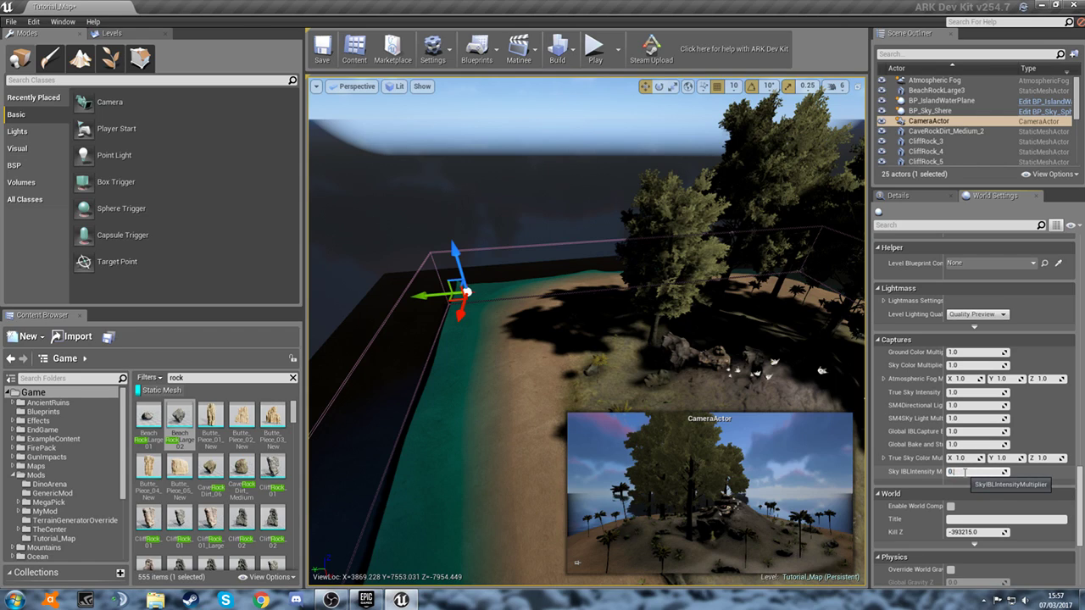
text(5)
key(Return)
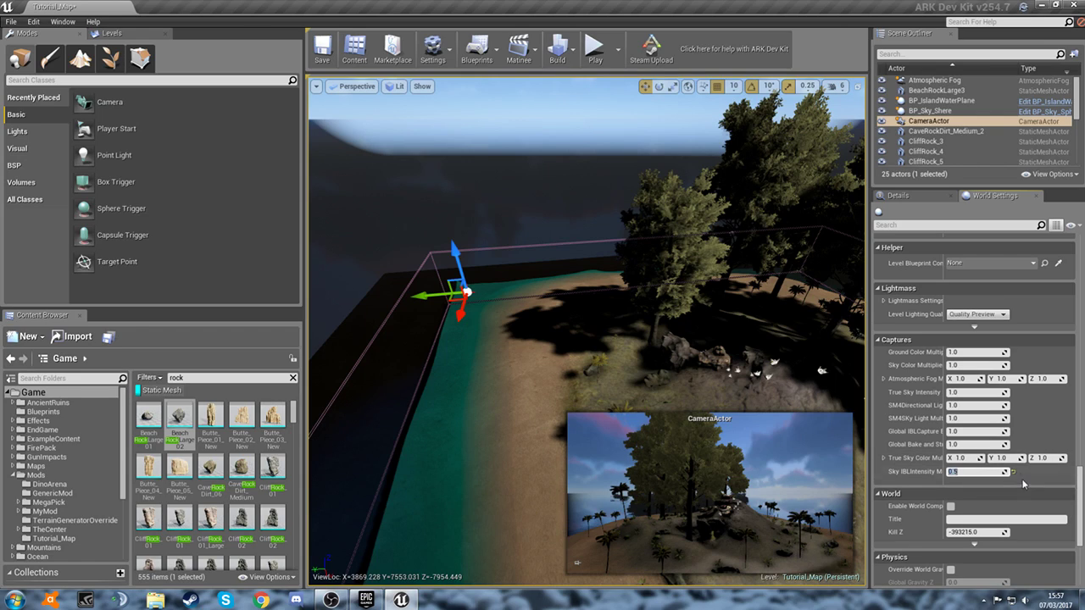
- Enable World Composition in the World category of the World Settings and set Kill Z to -40000
scroll(883, 459, down, 2)
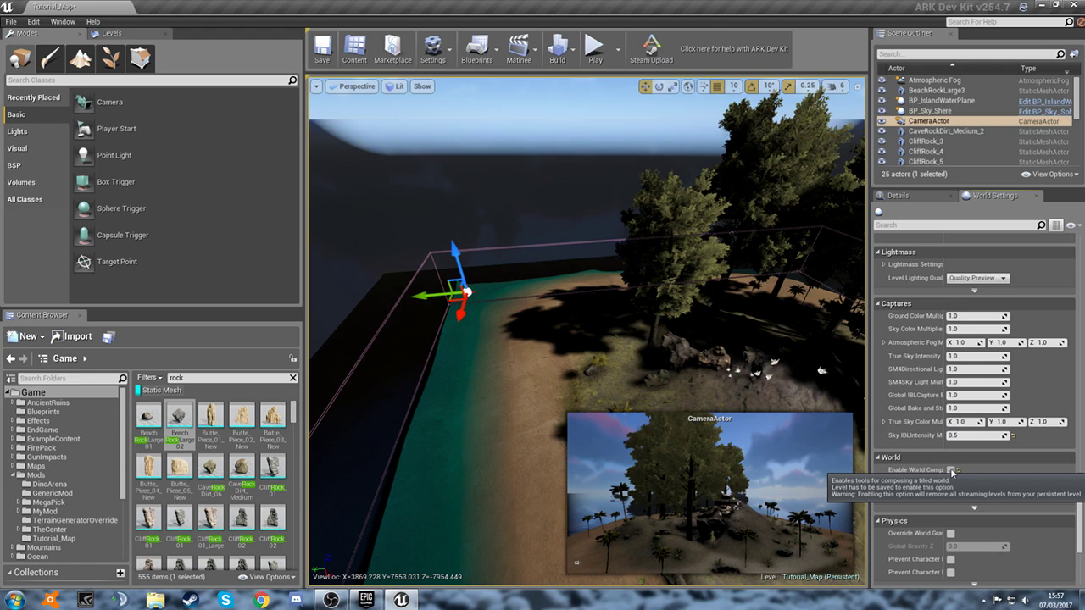
click(950, 468)
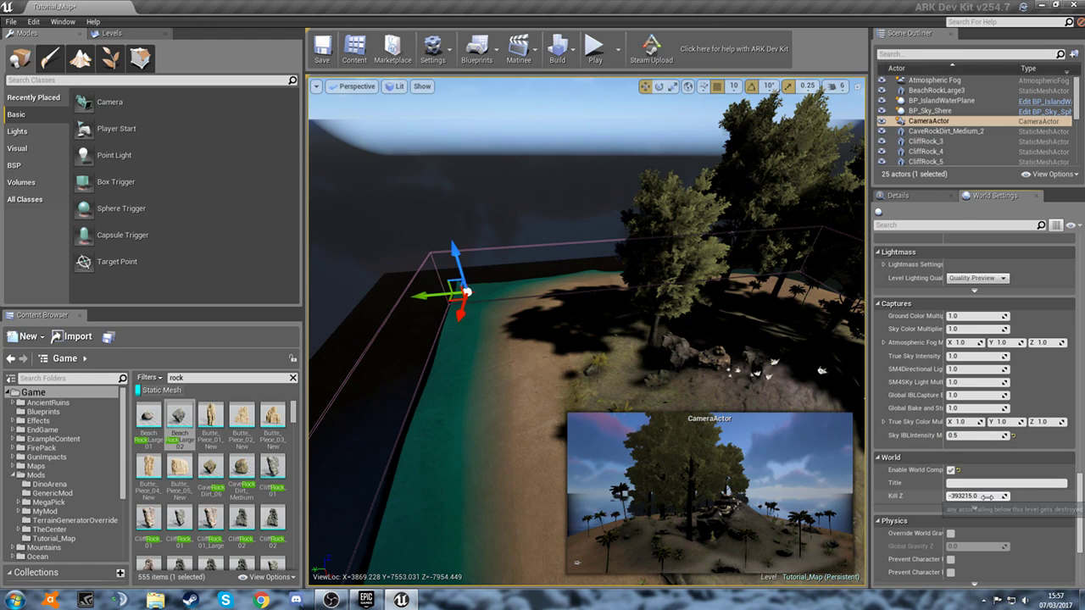
click(976, 497)
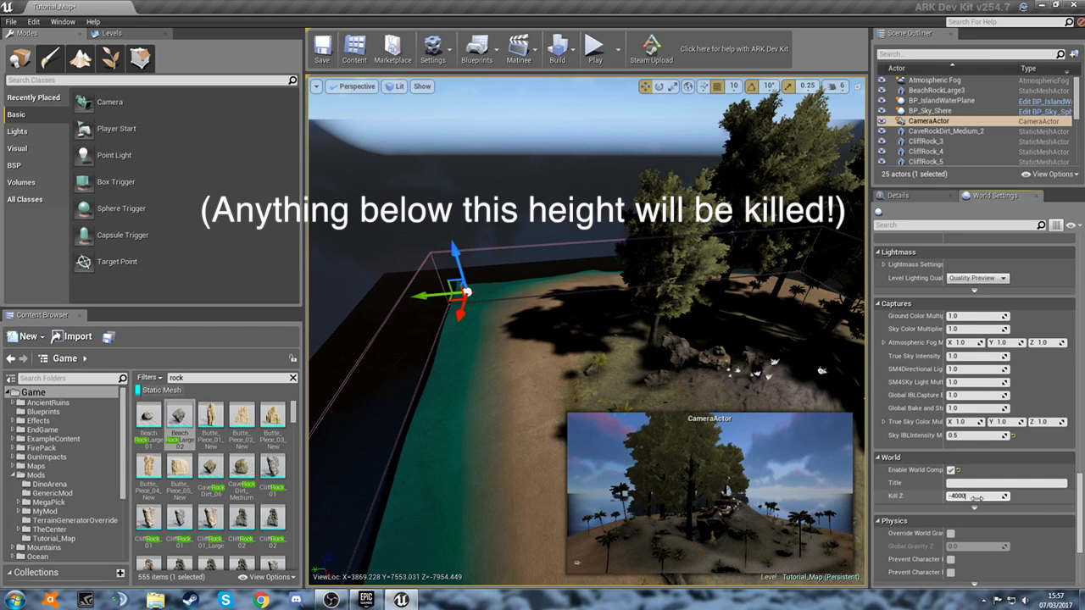
key(Return)
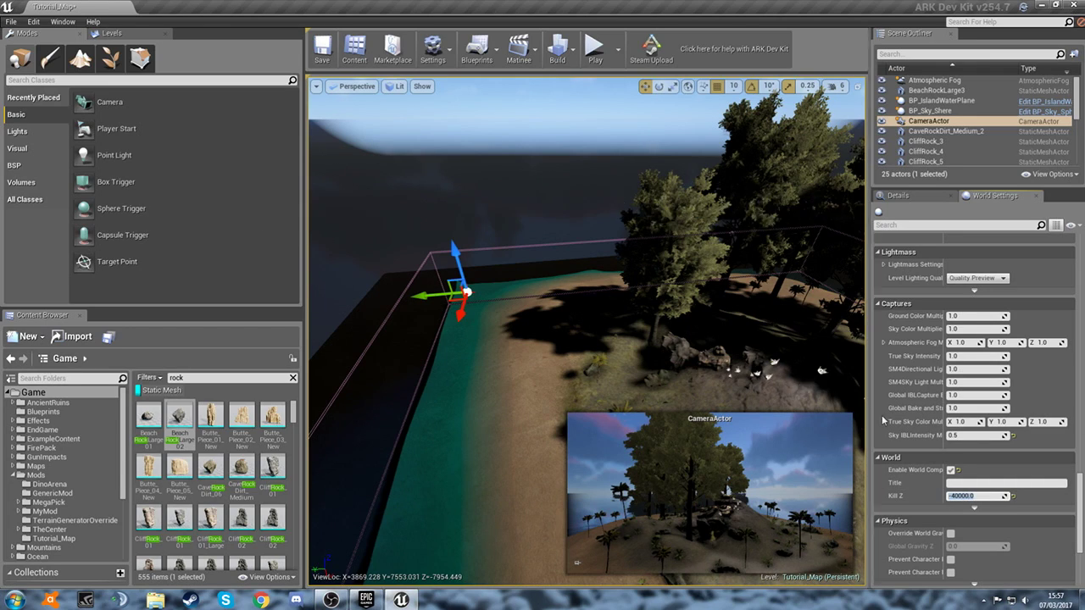
scroll(960, 449, down, 1)
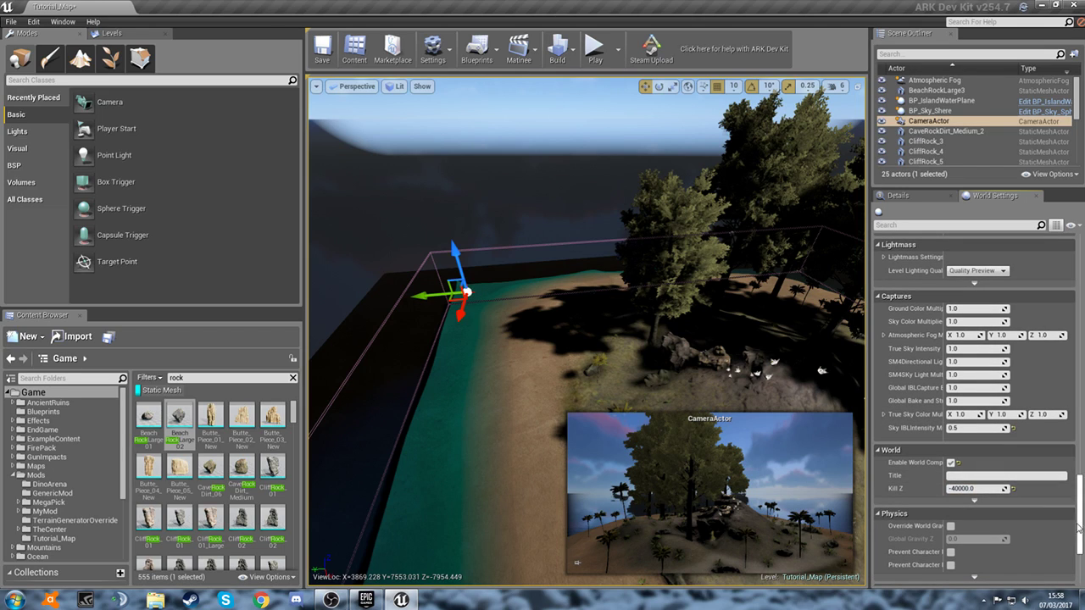
- Look back through the World Settings and display the details of CameraActor
drag(1080, 519, 1047, 265)
click(921, 192)
key(s)
right_drag(761, 343, 764, 319)
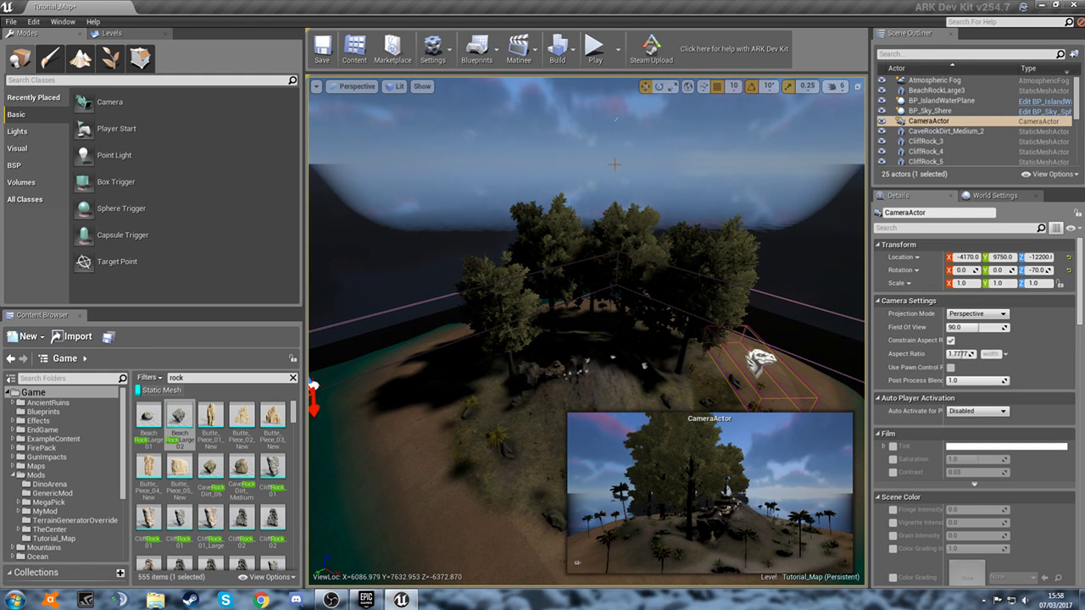
- Play-test the level in the editor, walking across the island and through the rock cave with a torch
click(596, 49)
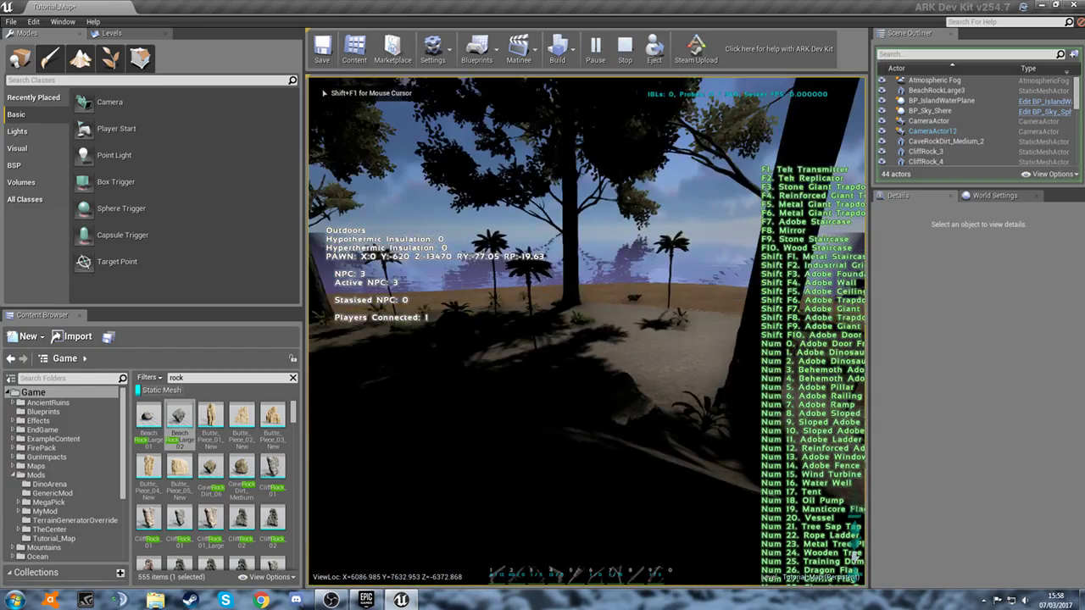
key(w)
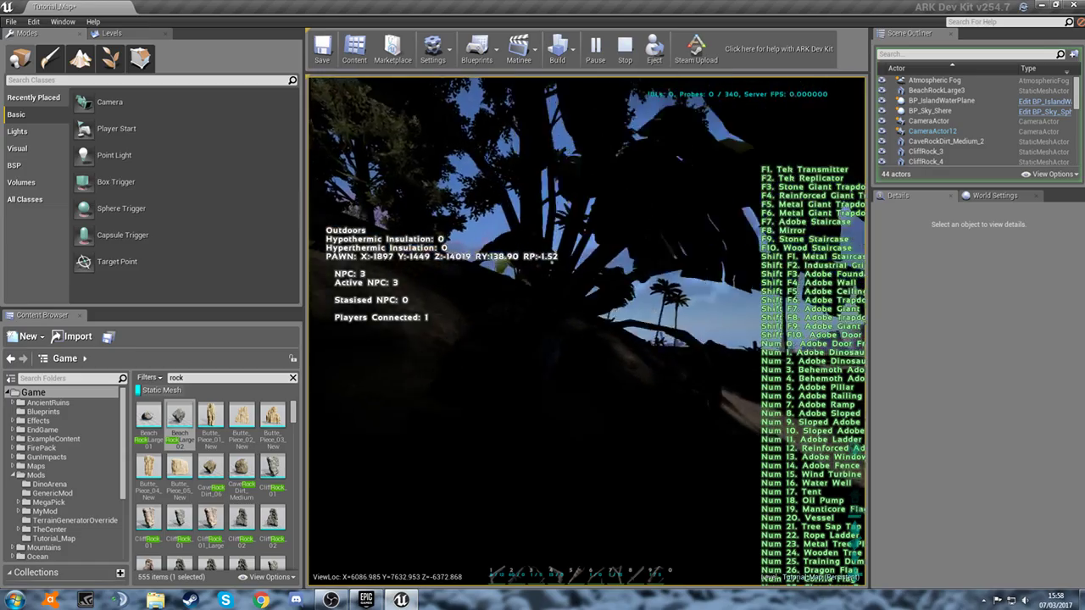
key(w)
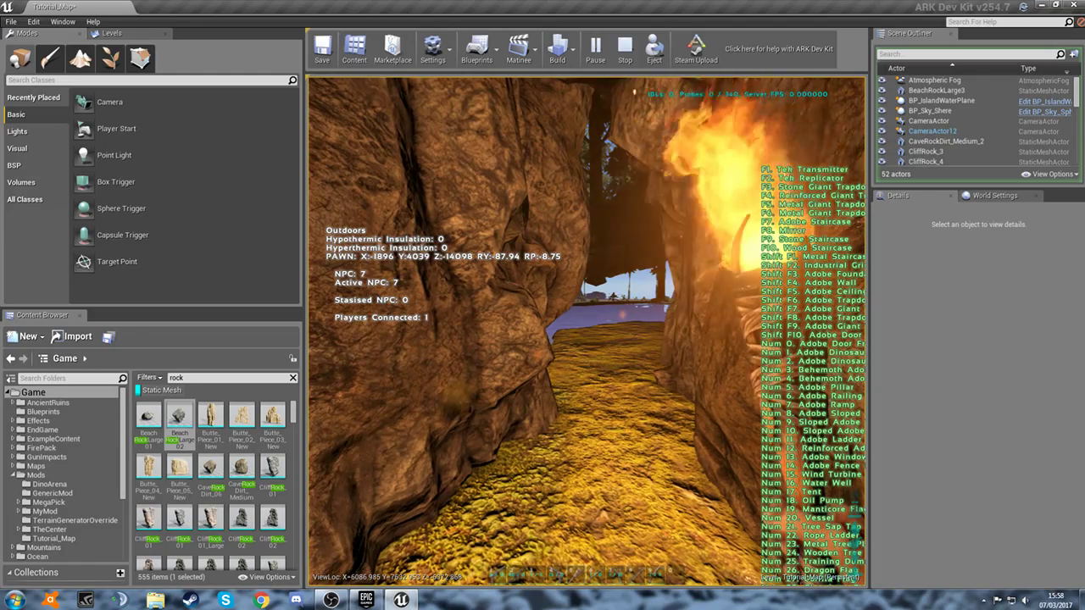
key(Escape)
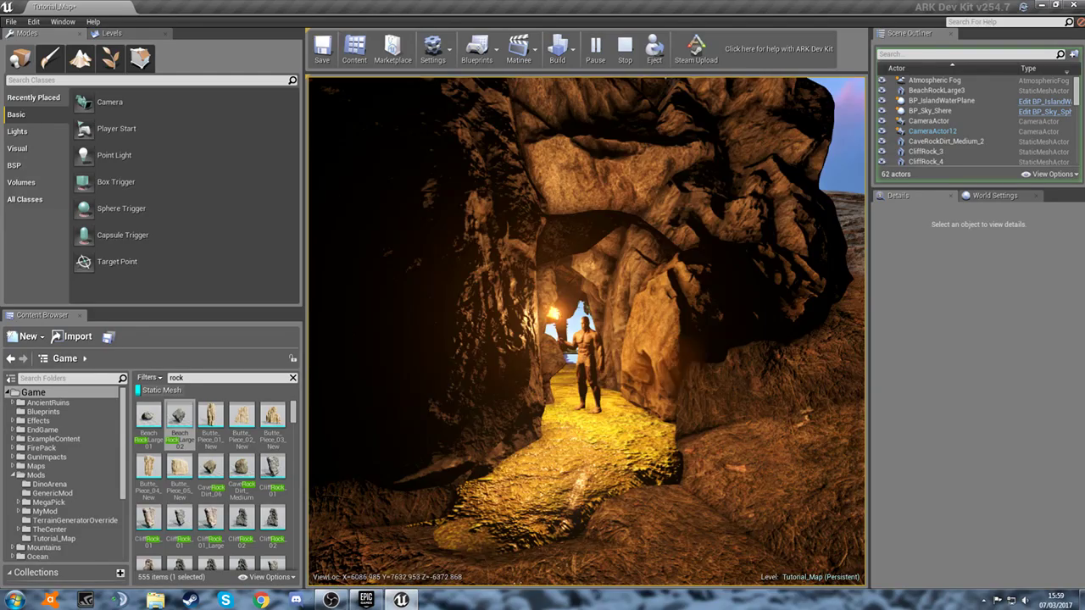